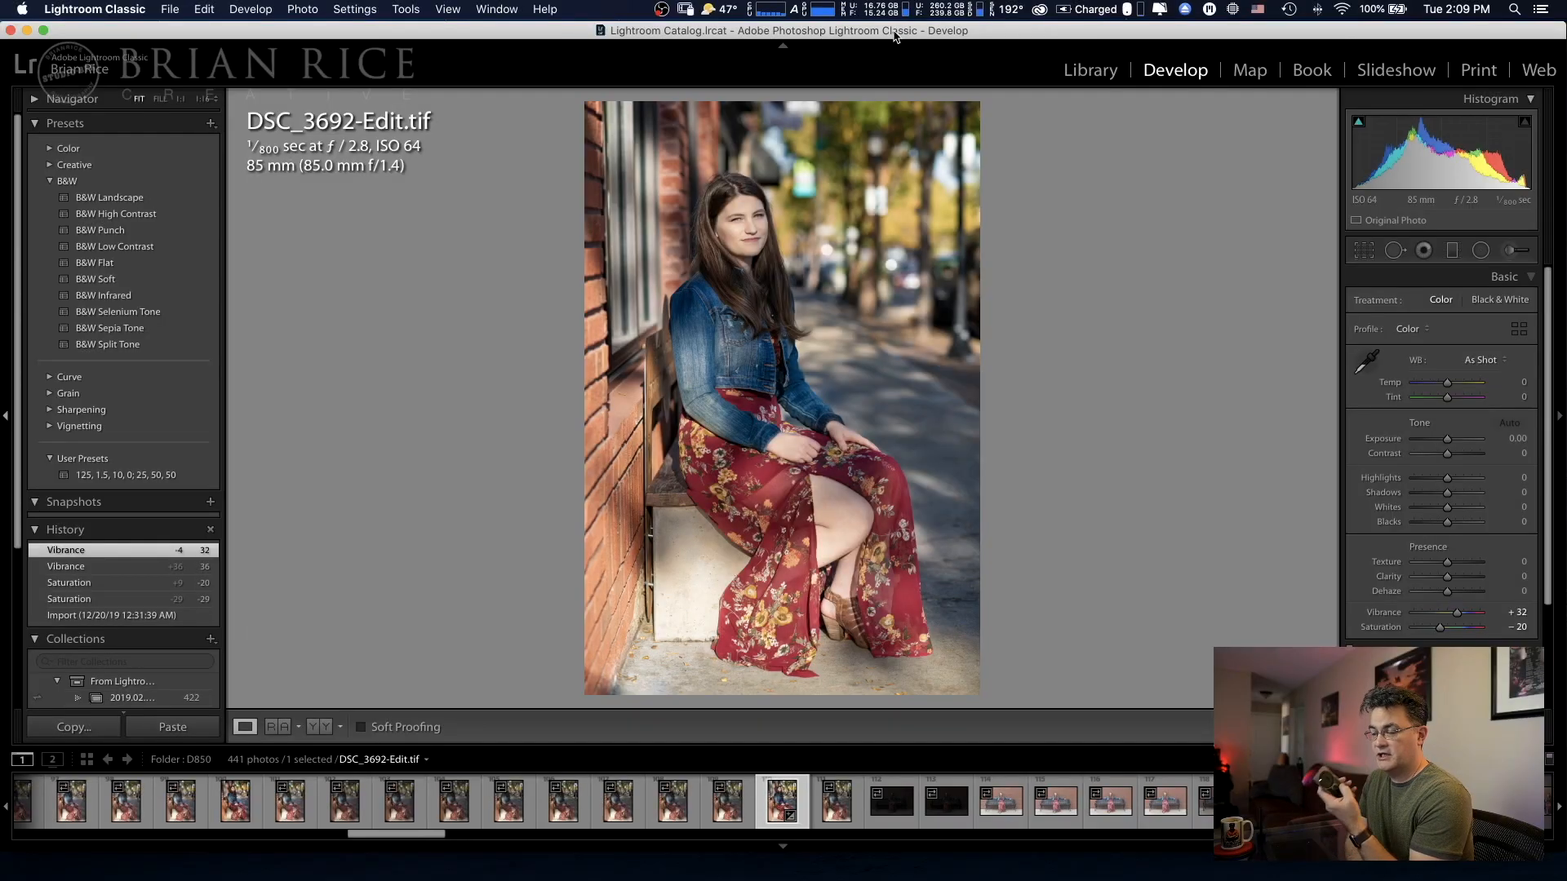
- Compare the edited DSC_3692-Edit.tif portrait with the raw DSC_3692.NEF and leave the raw file active
key(Right)
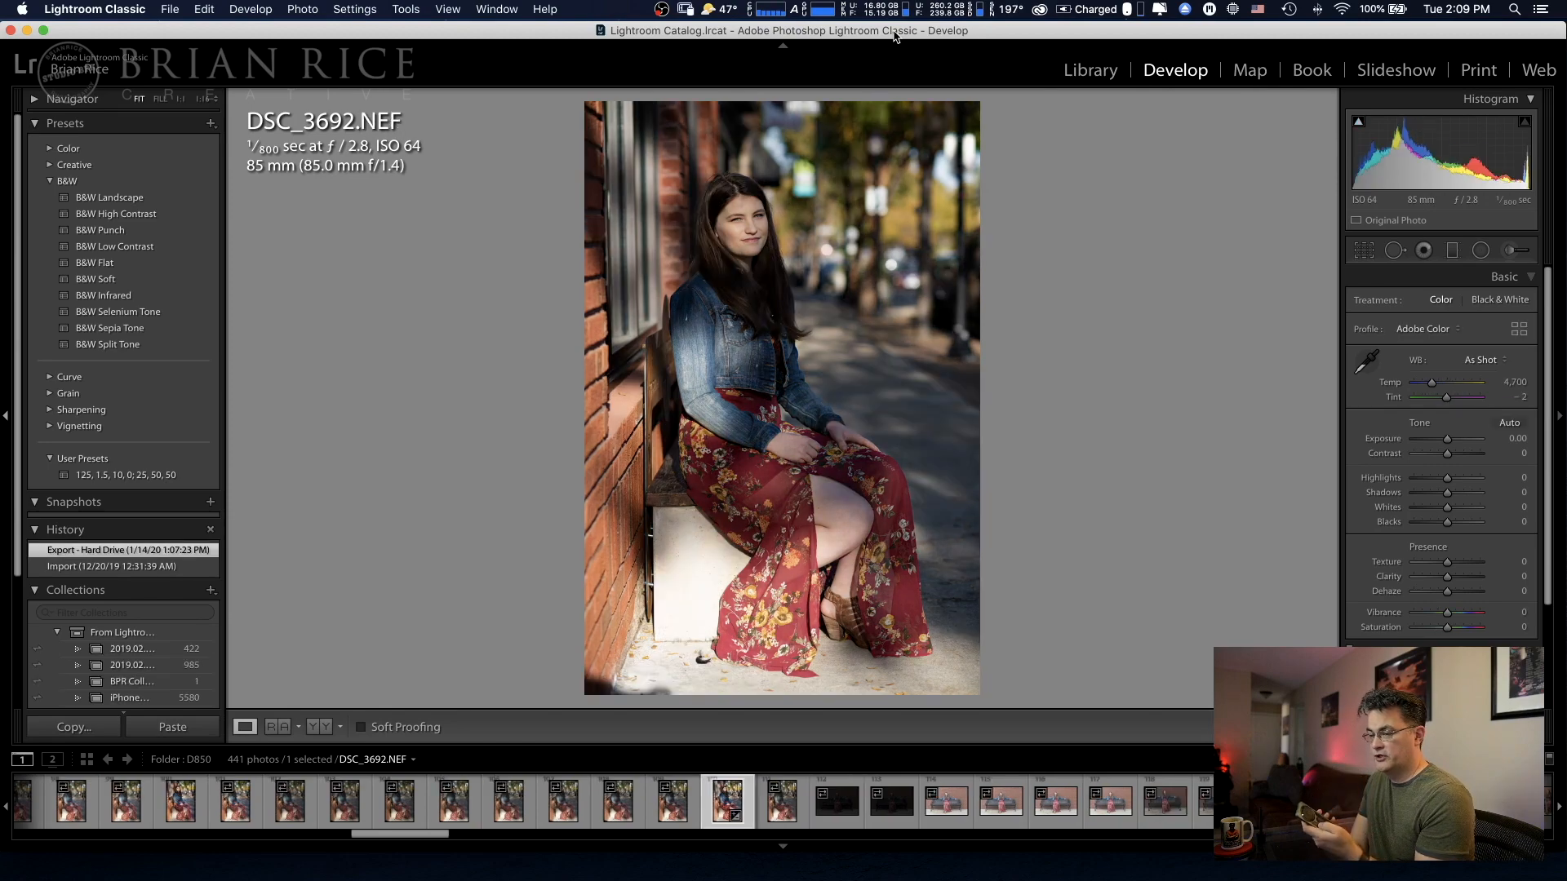
key(Left)
key(Left)
key(Left)
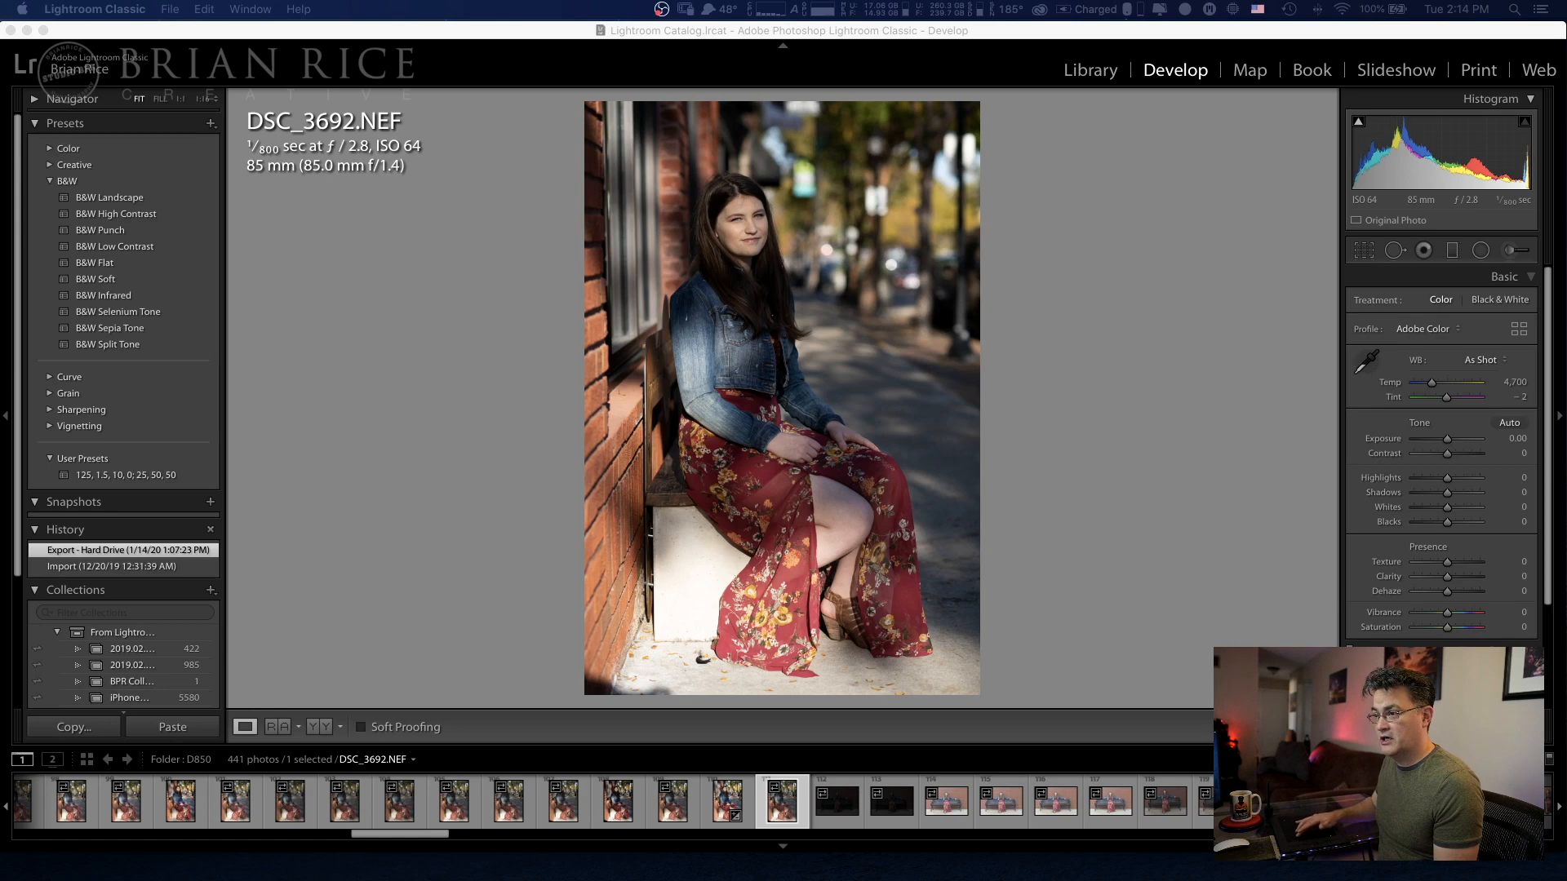
click(1216, 381)
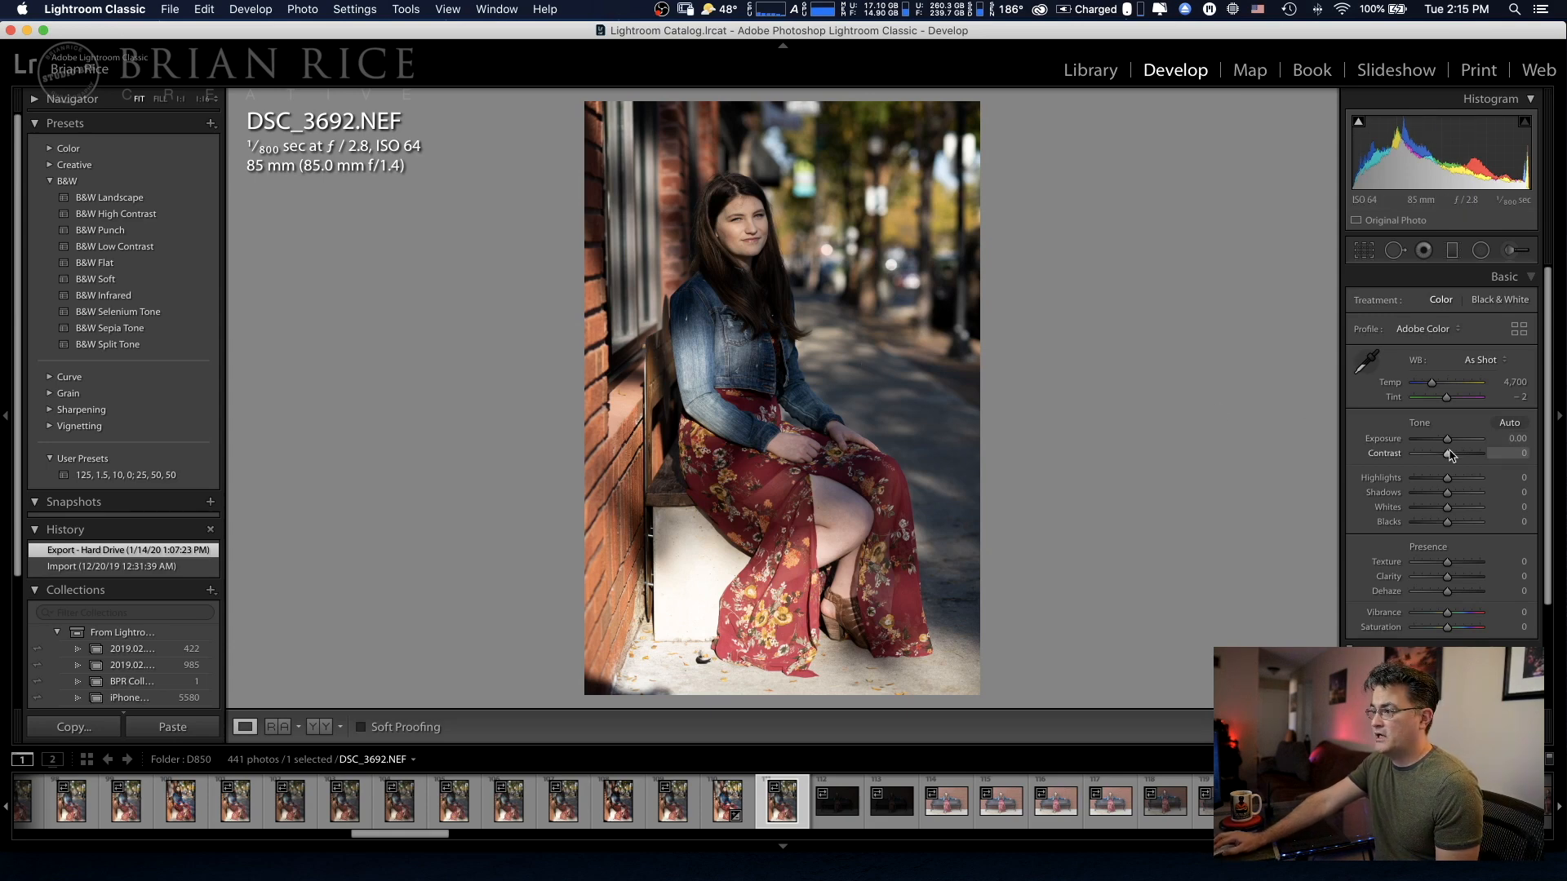
- Set the raw portrait's tone to Exposure +0.25, Highlights −50, Shadows +63, Whites +23 and Blacks −18
click(1430, 480)
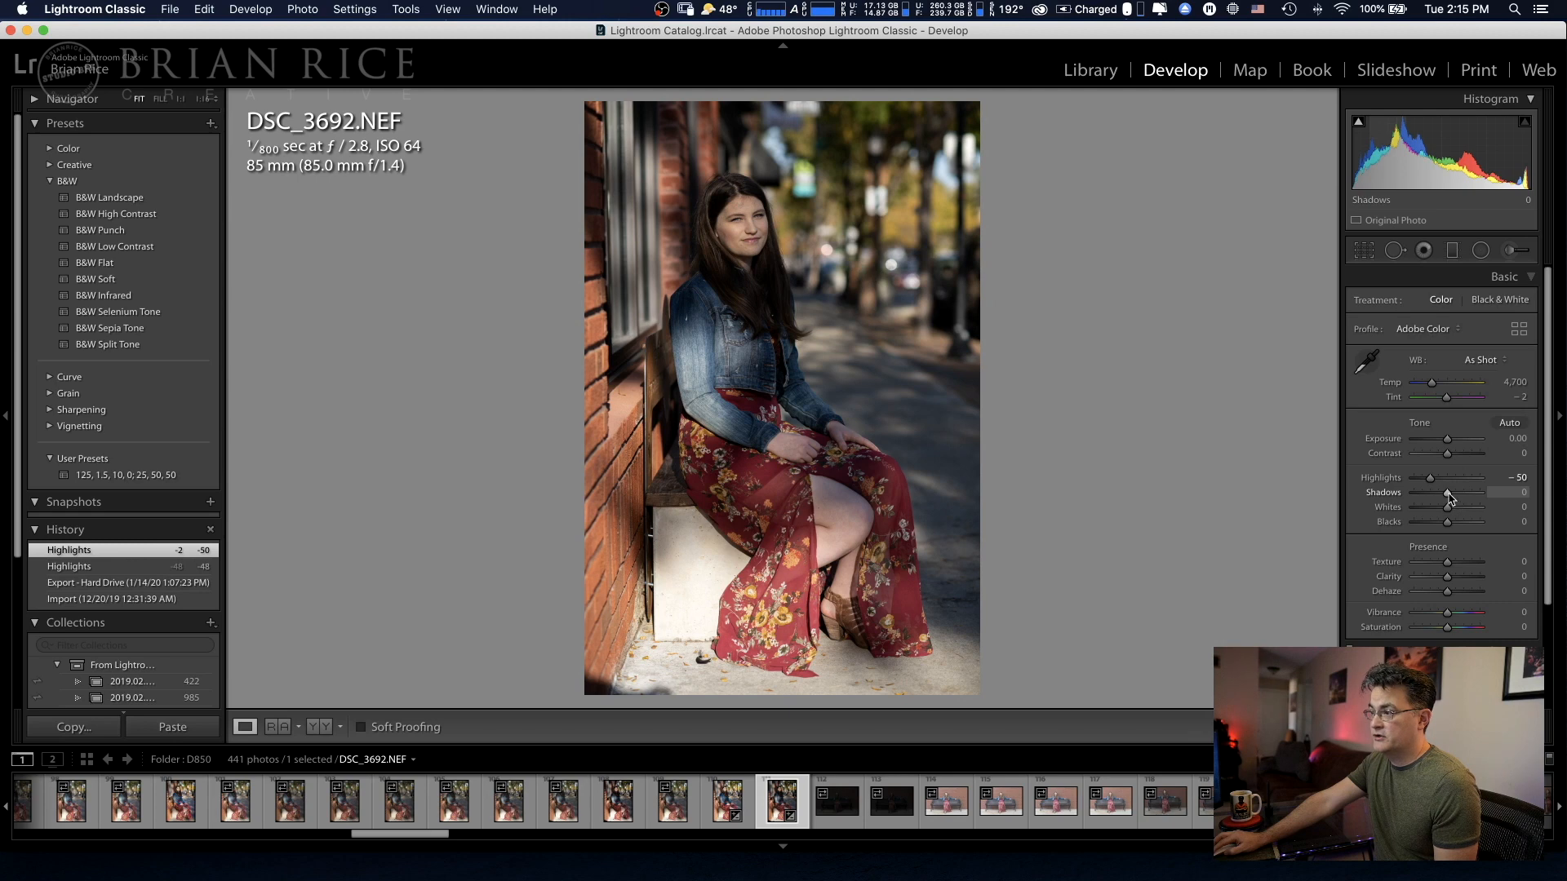
drag(1449, 493, 1441, 525)
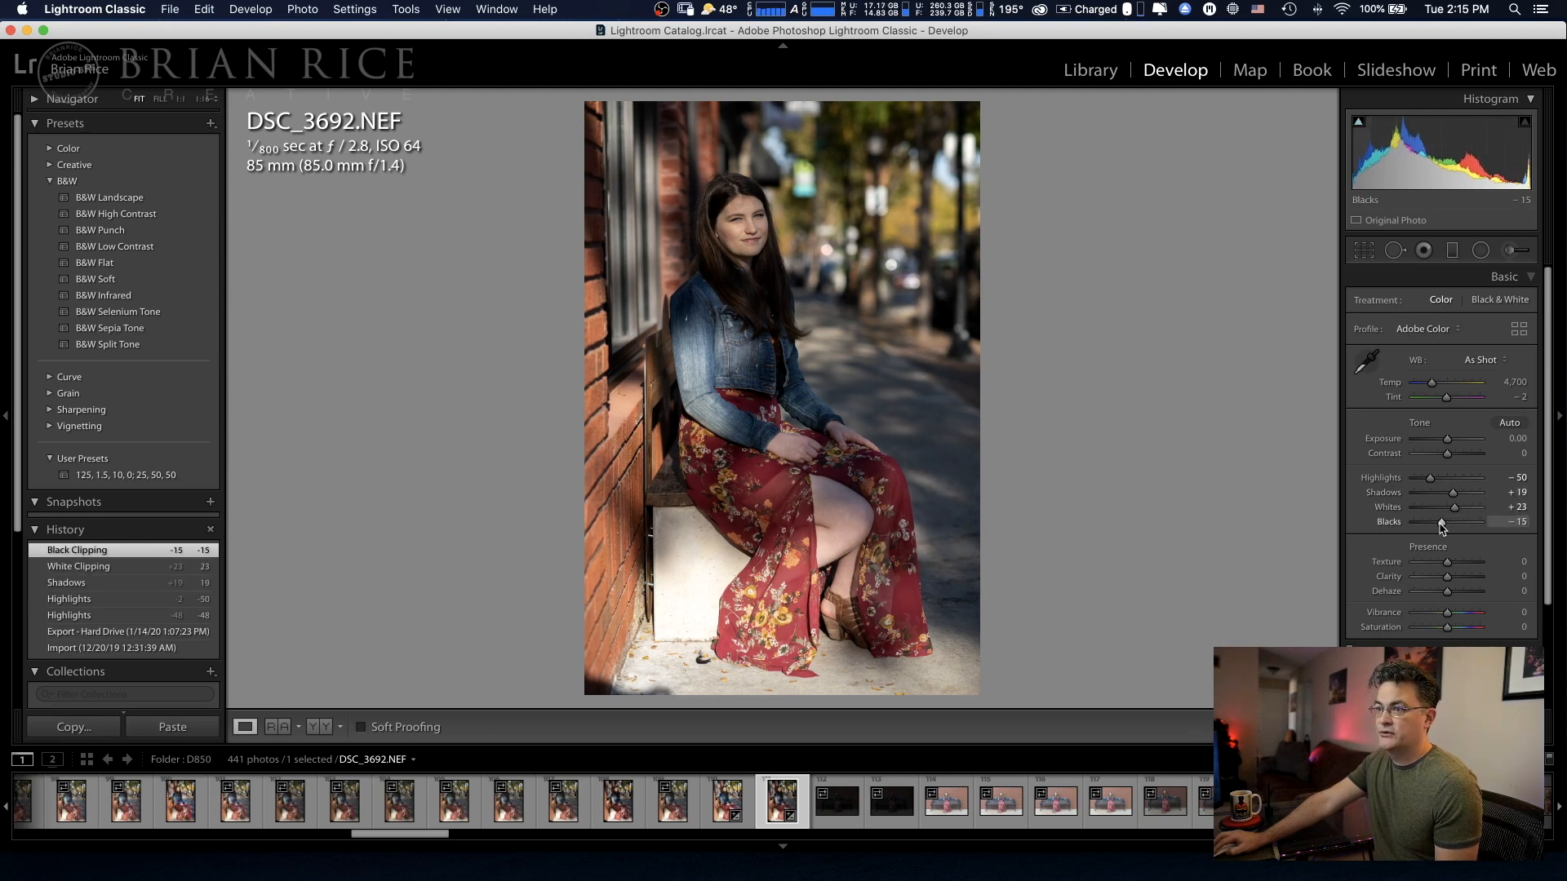
click(1469, 494)
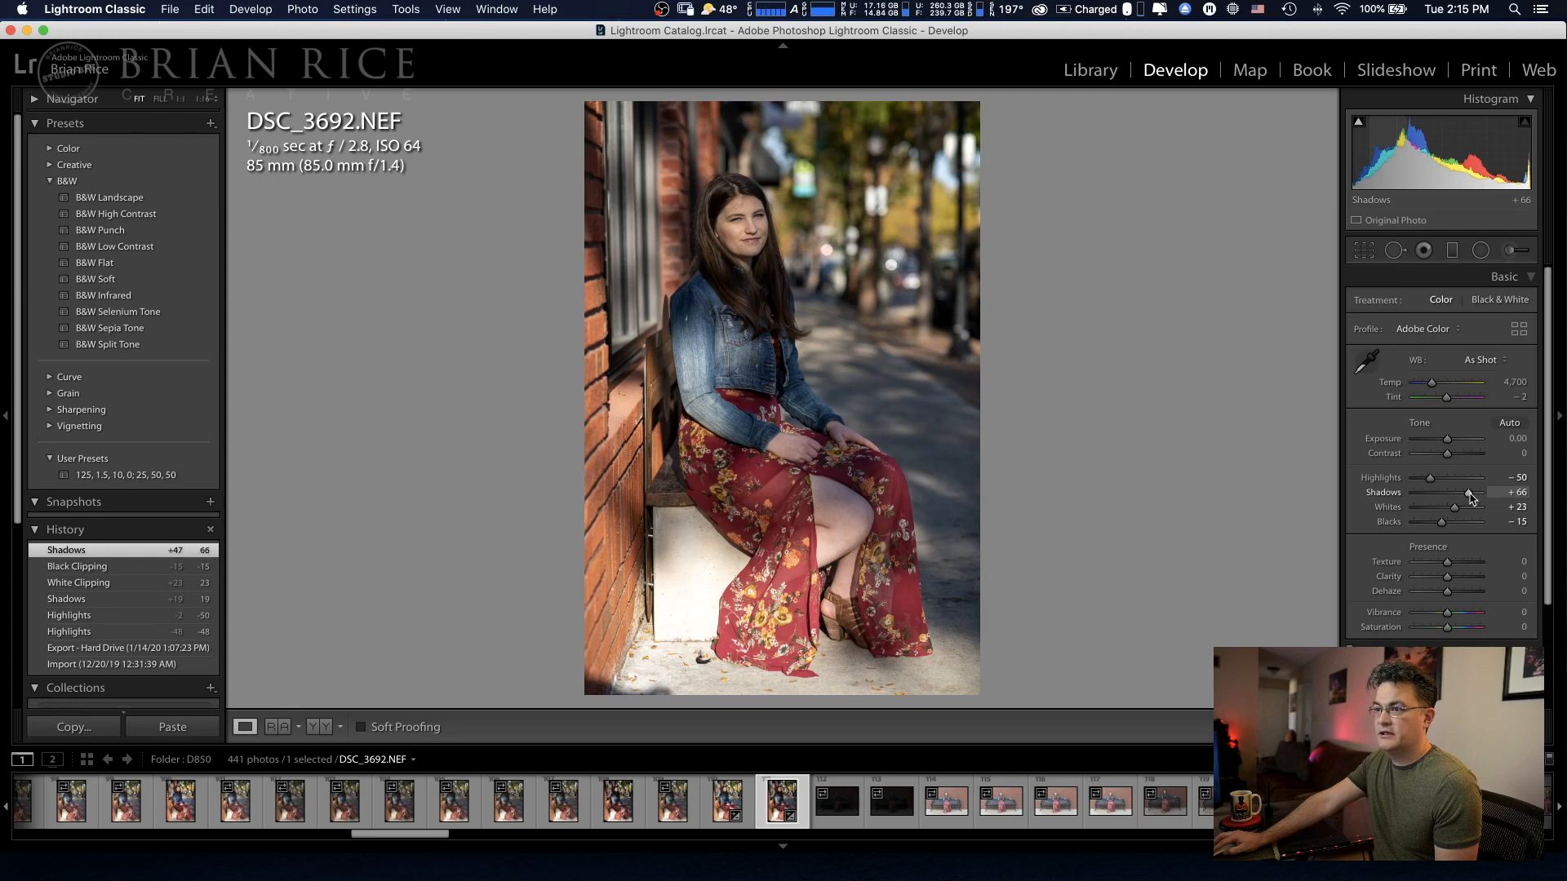
drag(1471, 498, 1469, 499)
drag(1447, 441, 1449, 441)
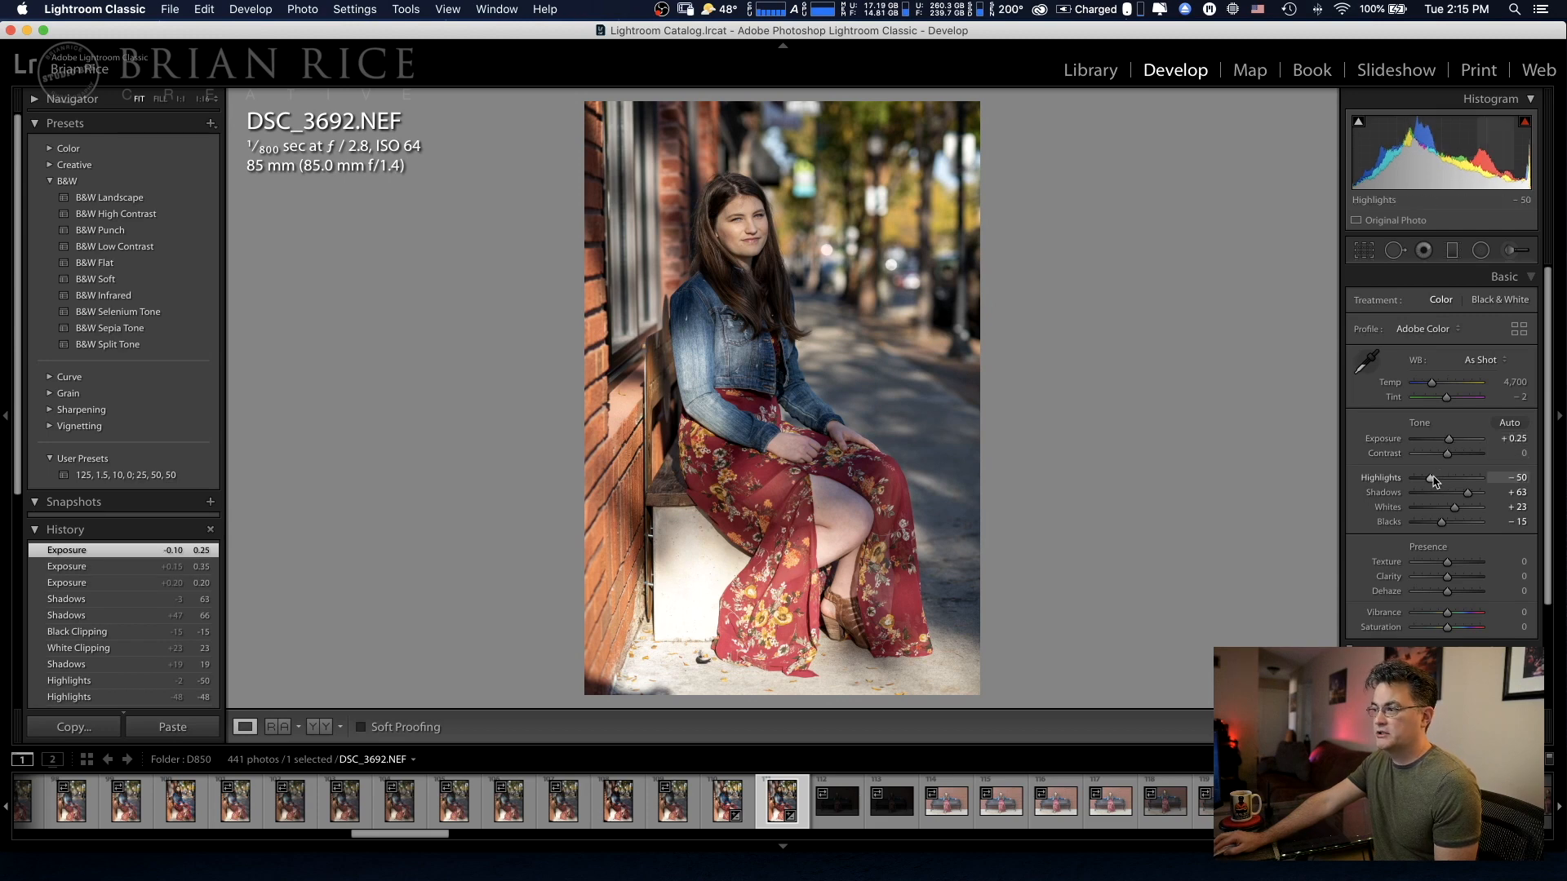
drag(1441, 521, 1440, 523)
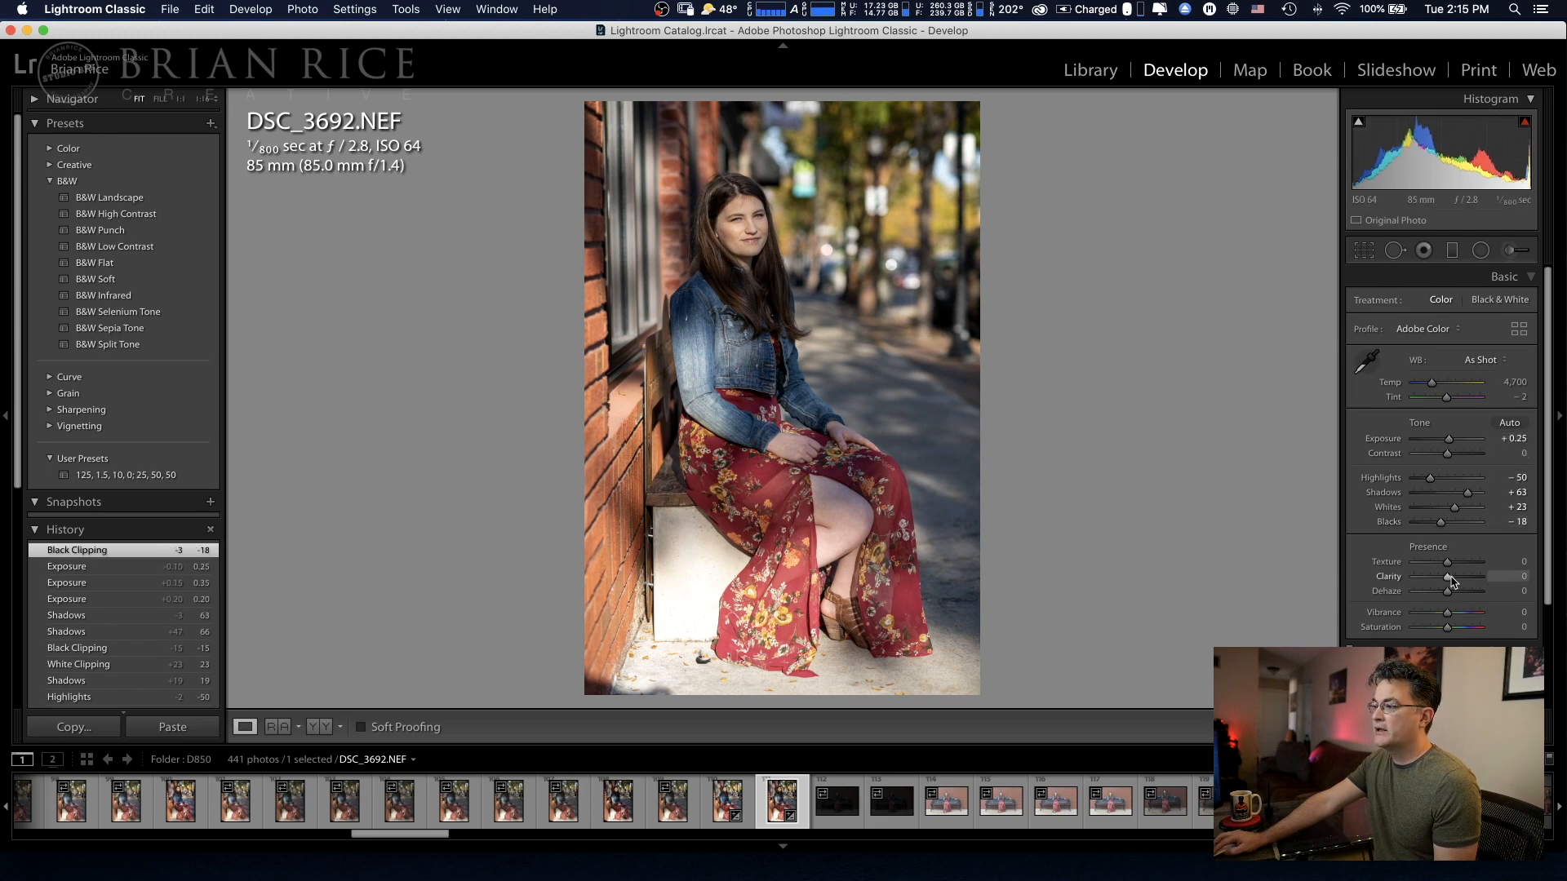
- Set the portrait's Dehaze to +8 and its Clarity to +5
drag(1449, 595, 1452, 595)
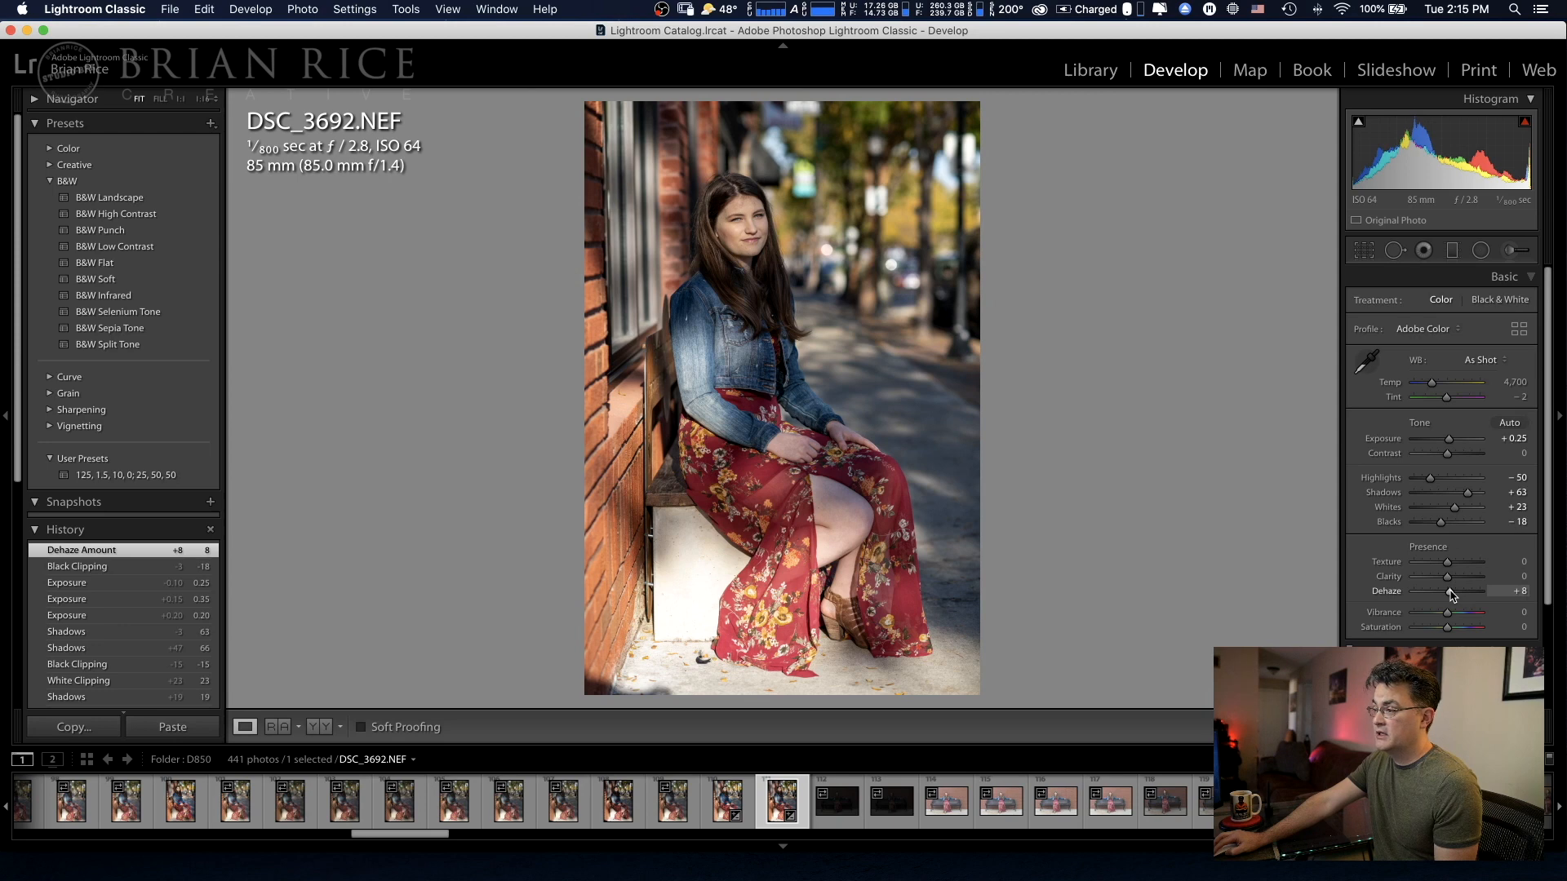
drag(1447, 580, 1450, 578)
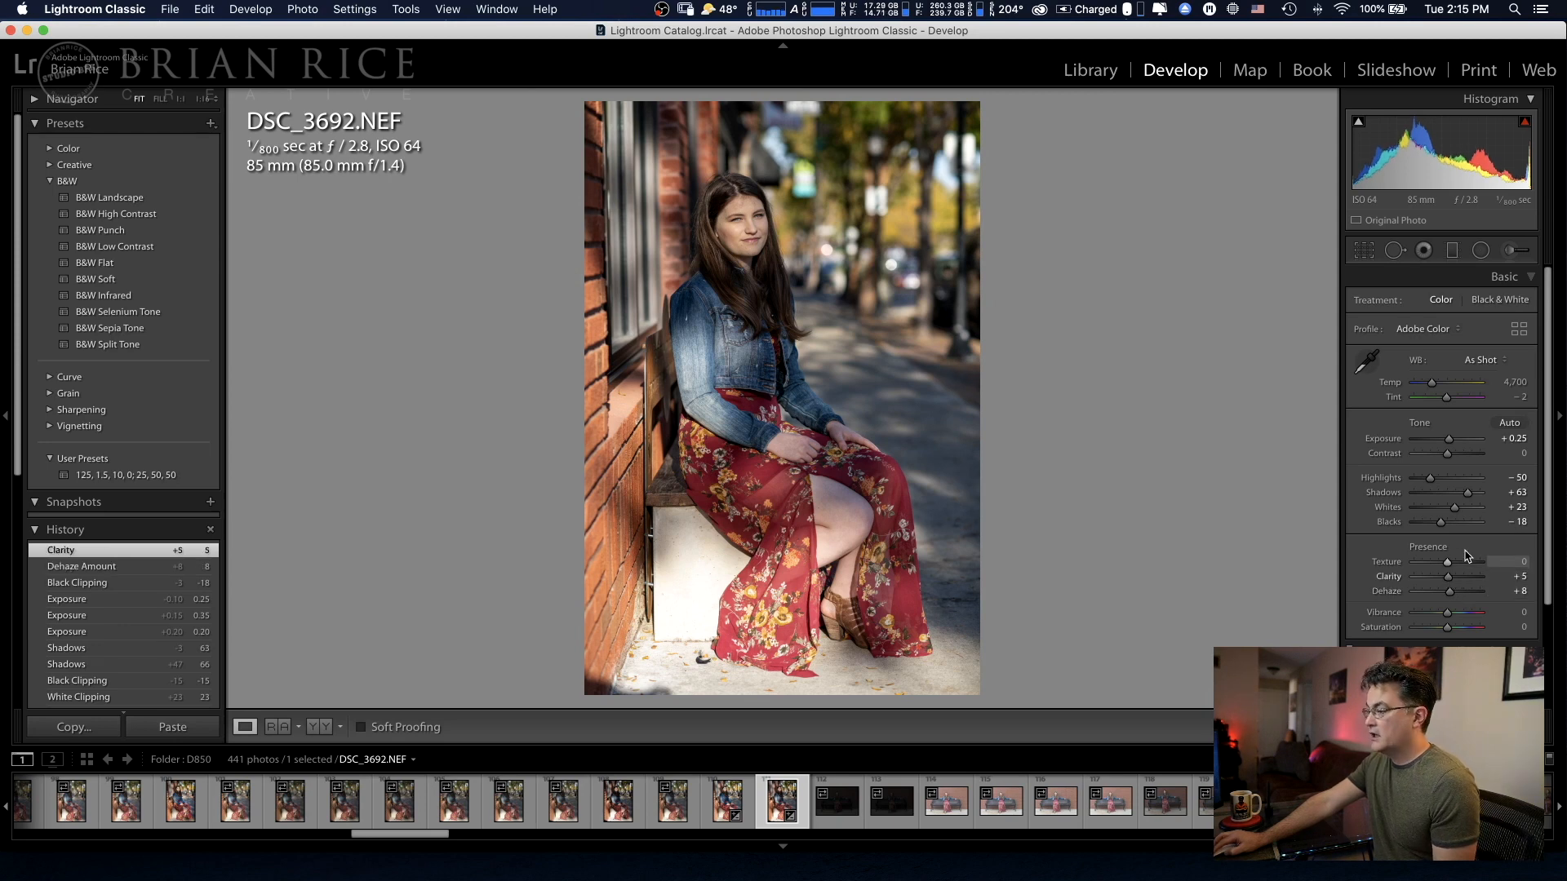
- Raise the Blue Primary saturation in Calibration to +50 and compare the photo with Calibration off and on
scroll(1442, 596, down, 1)
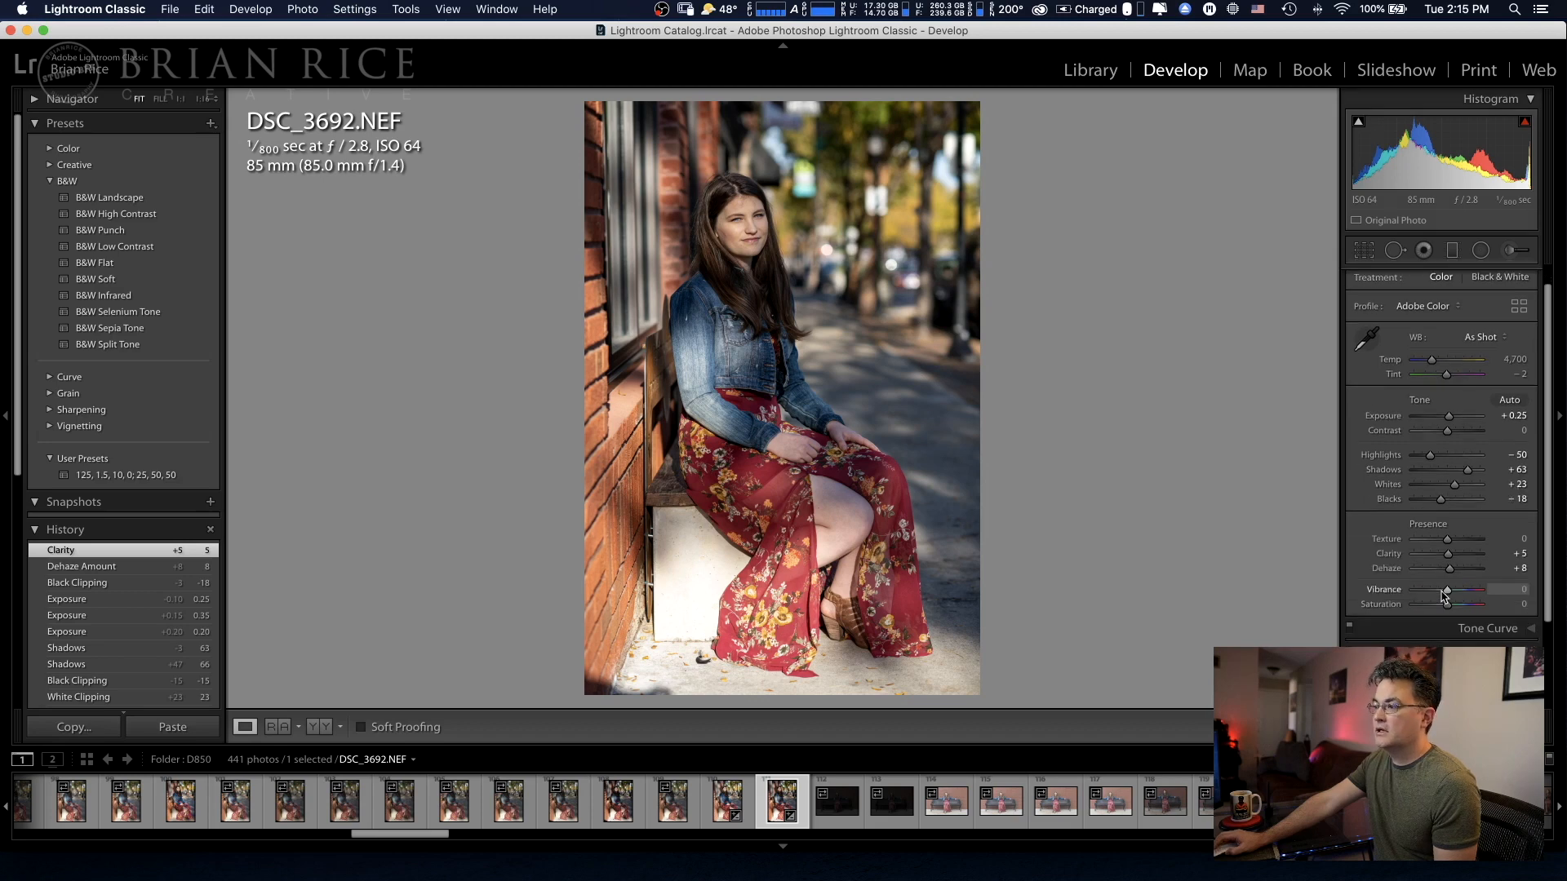
scroll(1445, 595, down, 5)
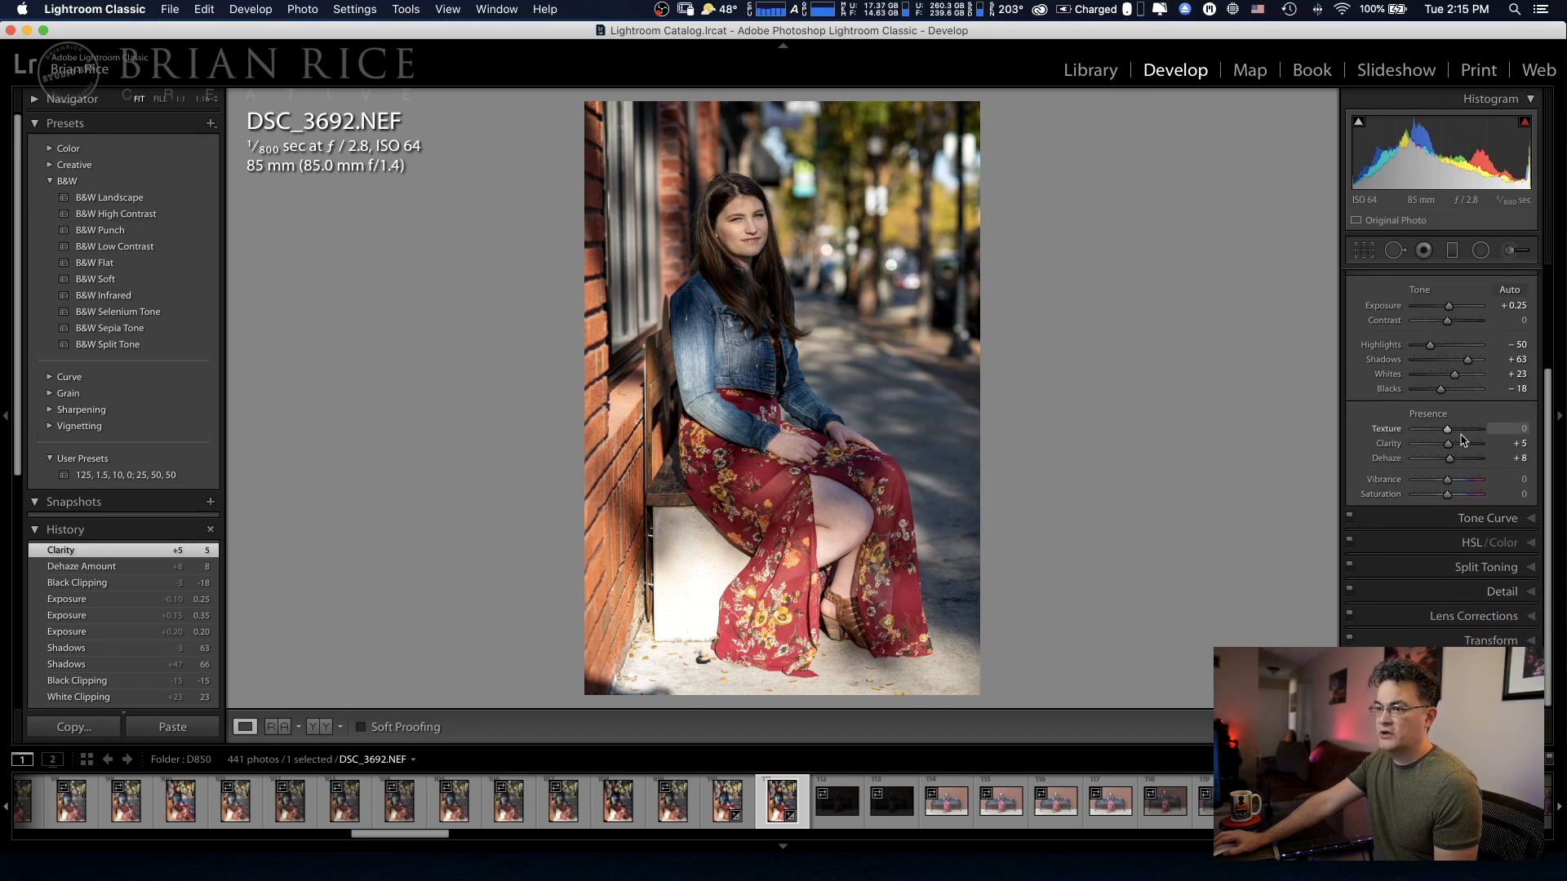
scroll(1461, 571, down, 1)
scroll(1463, 576, up, 1)
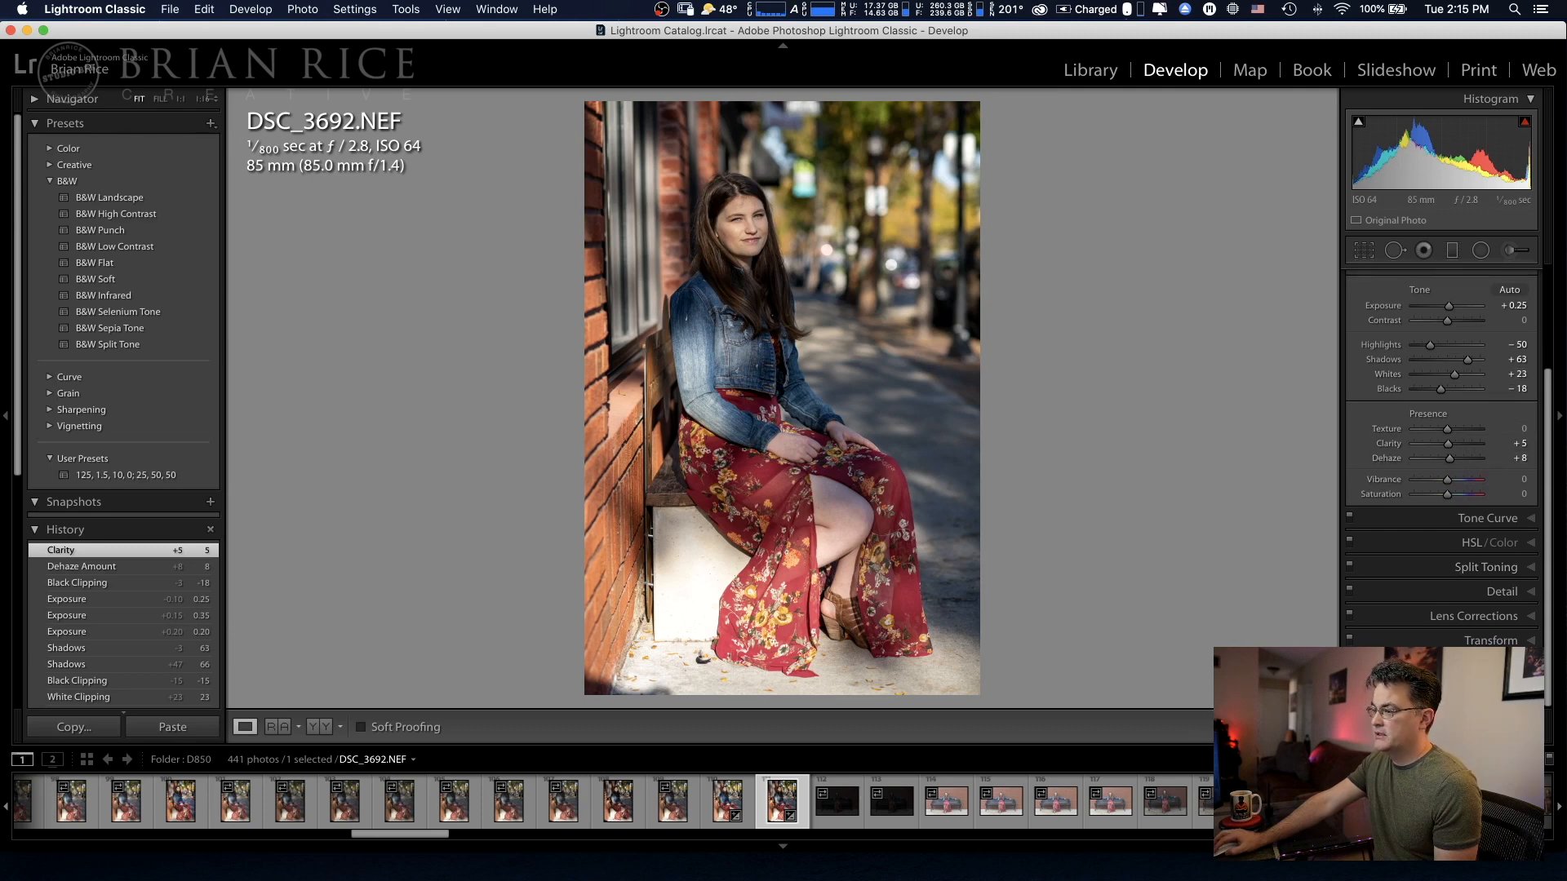
click(1493, 665)
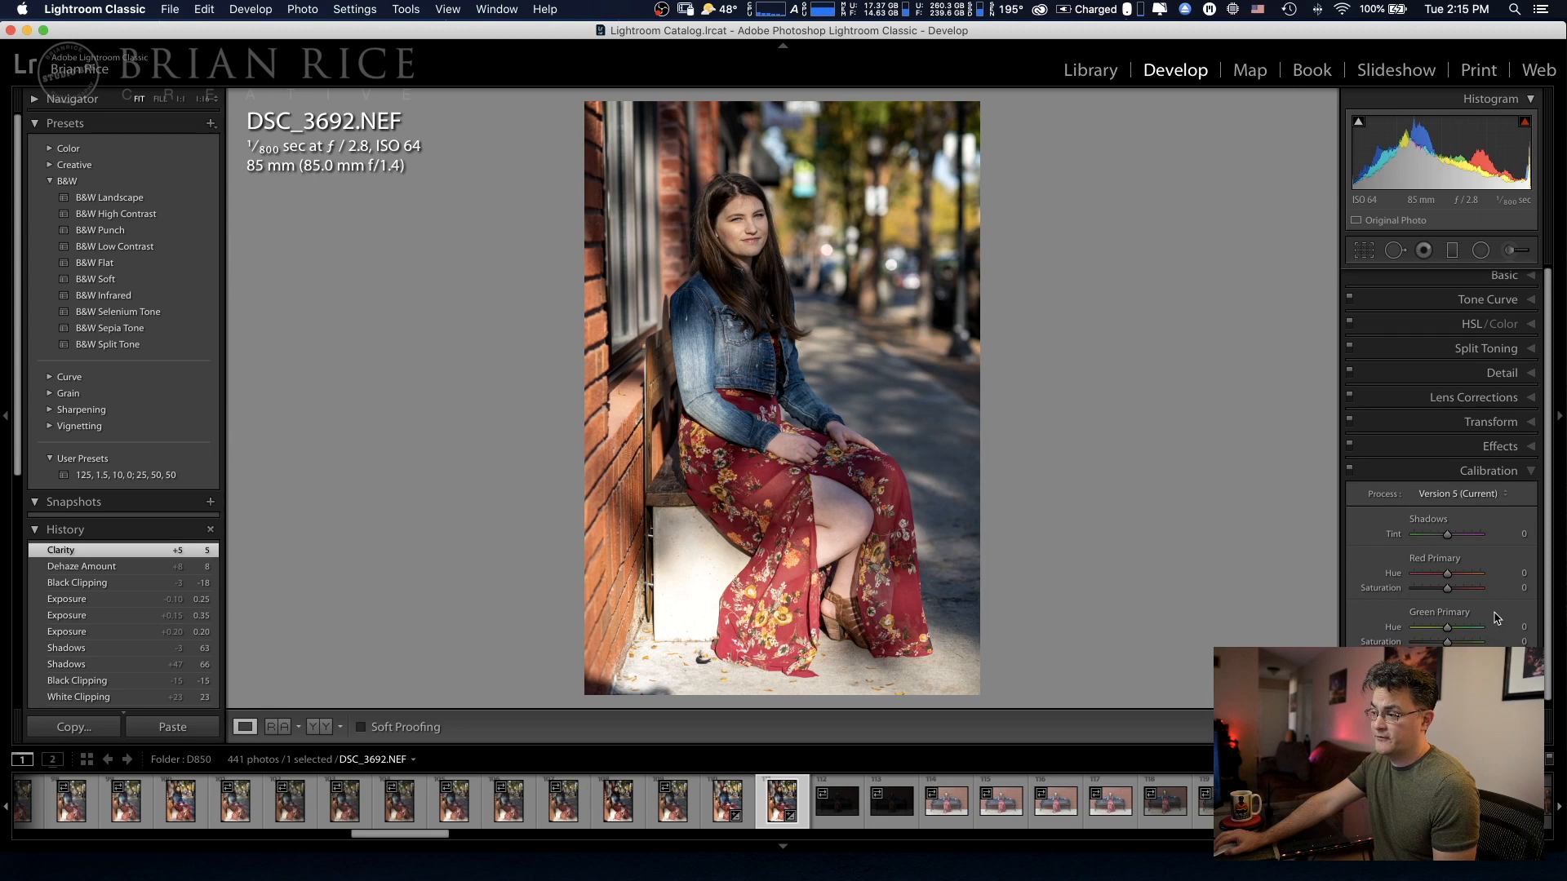
scroll(1494, 617, down, 1)
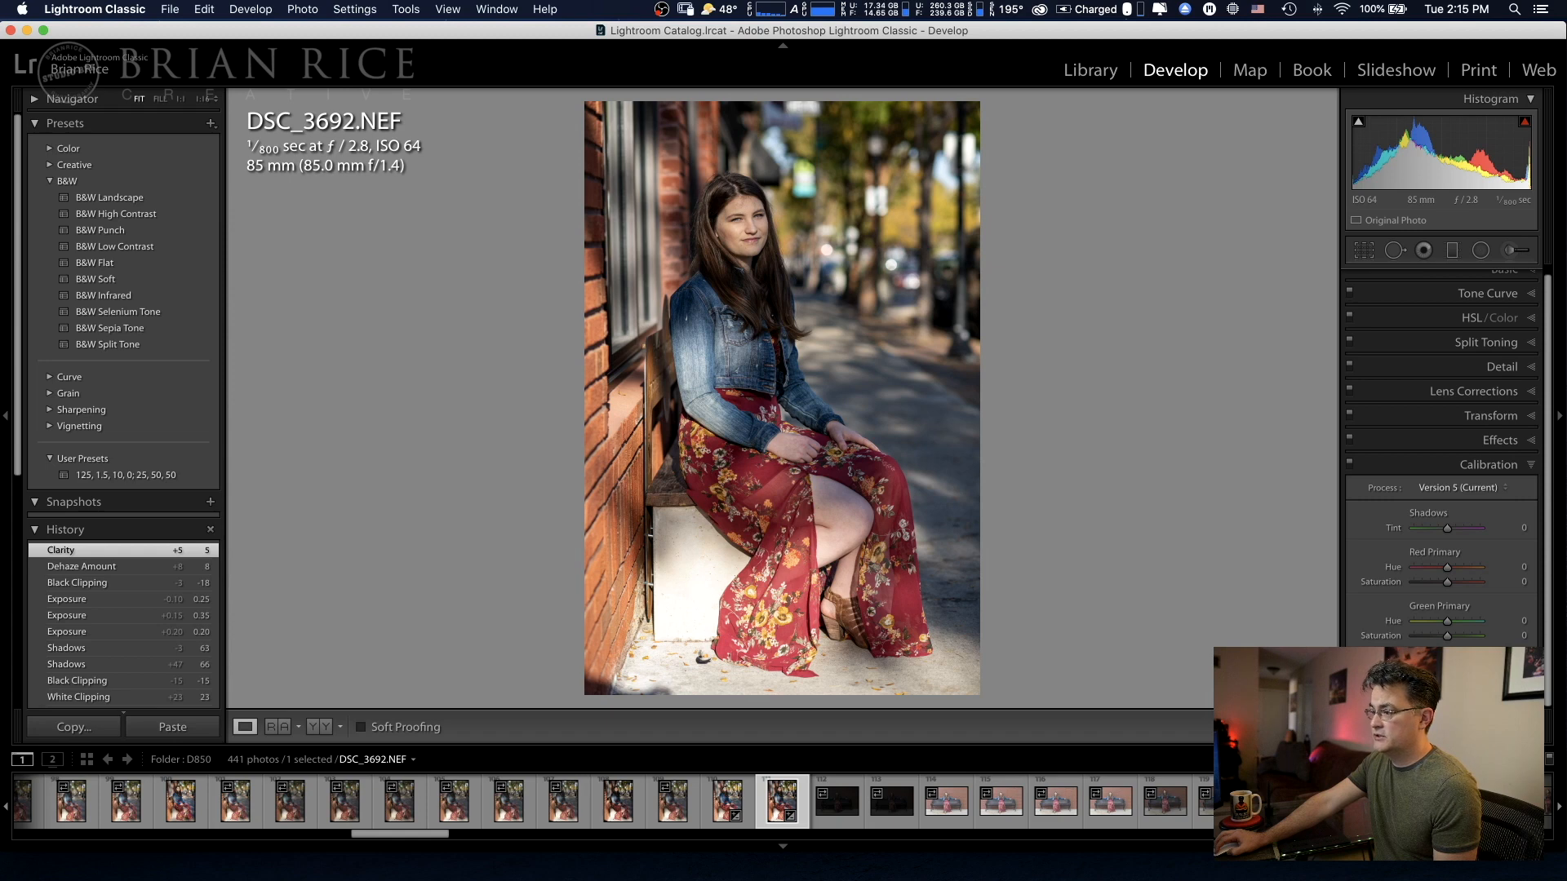
scroll(1452, 355, down, 1)
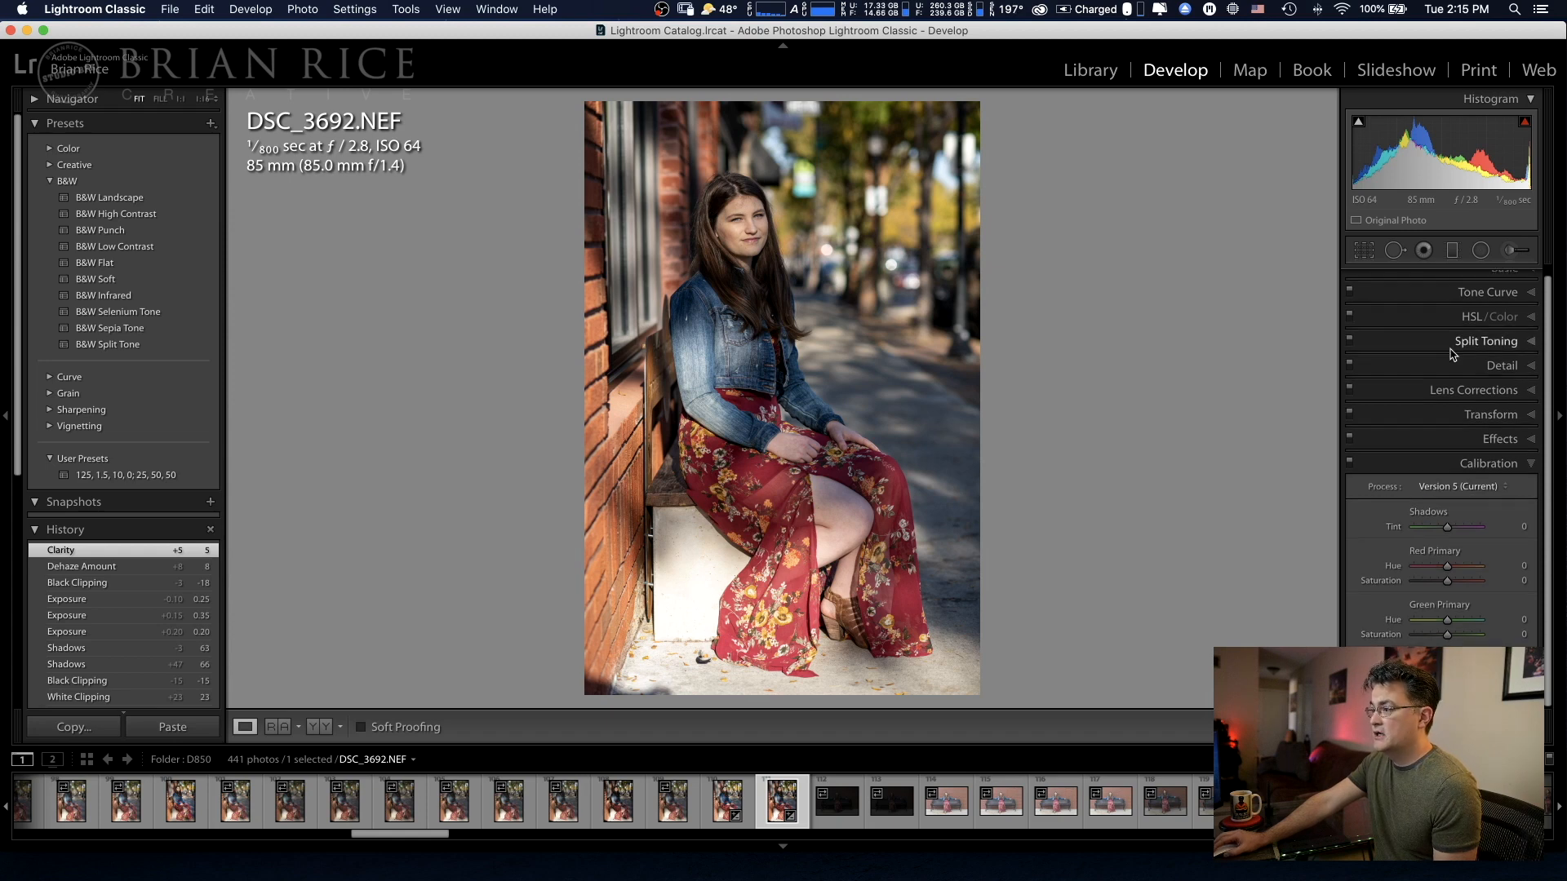
scroll(1472, 424, up, 1)
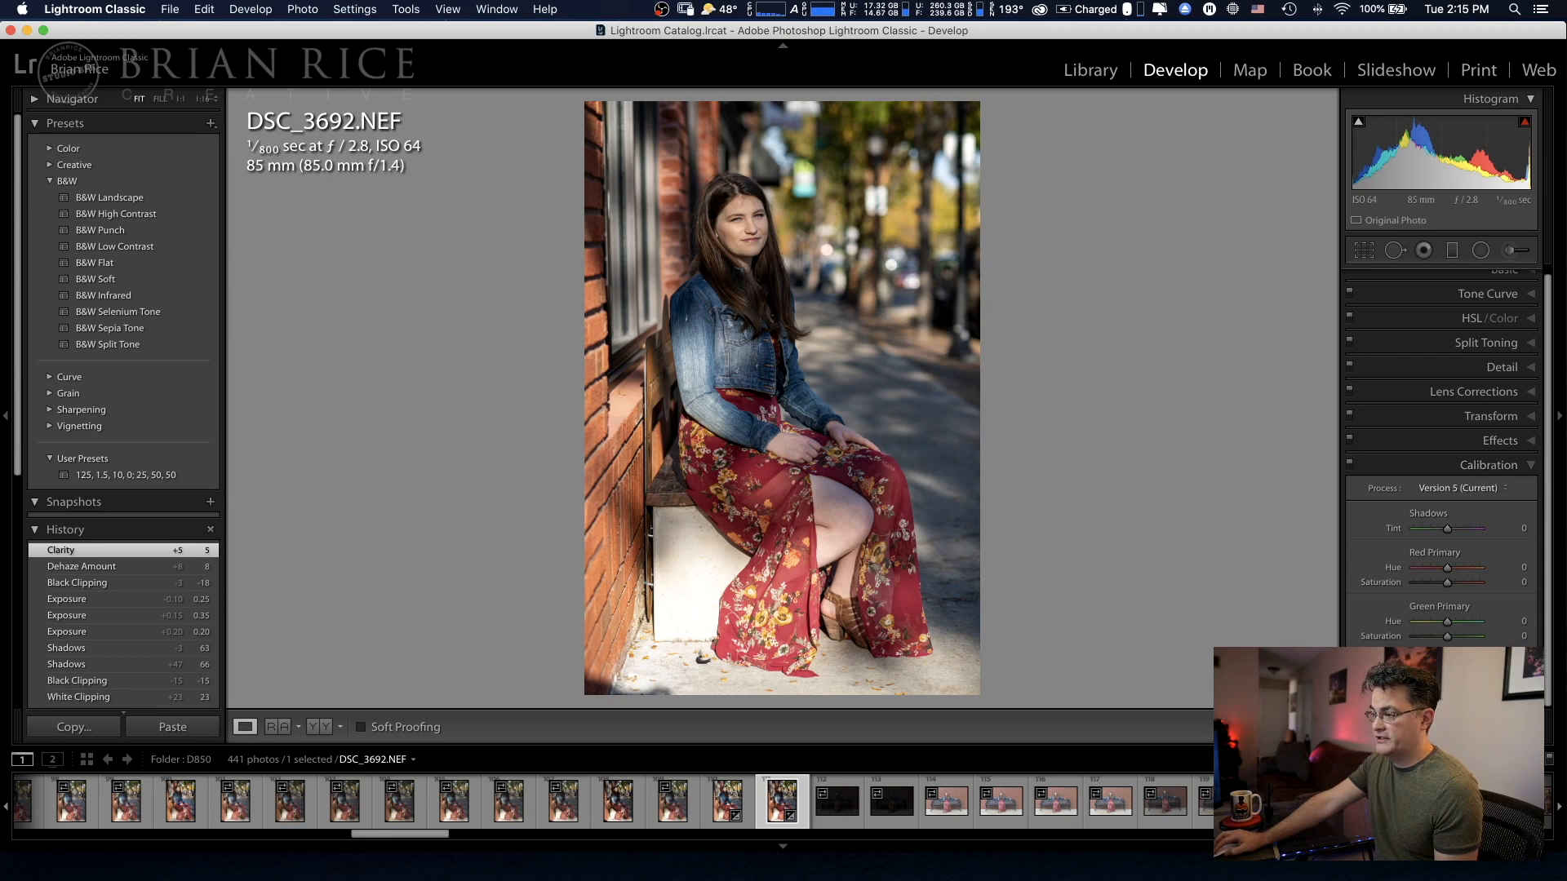
drag(1447, 690, 1468, 690)
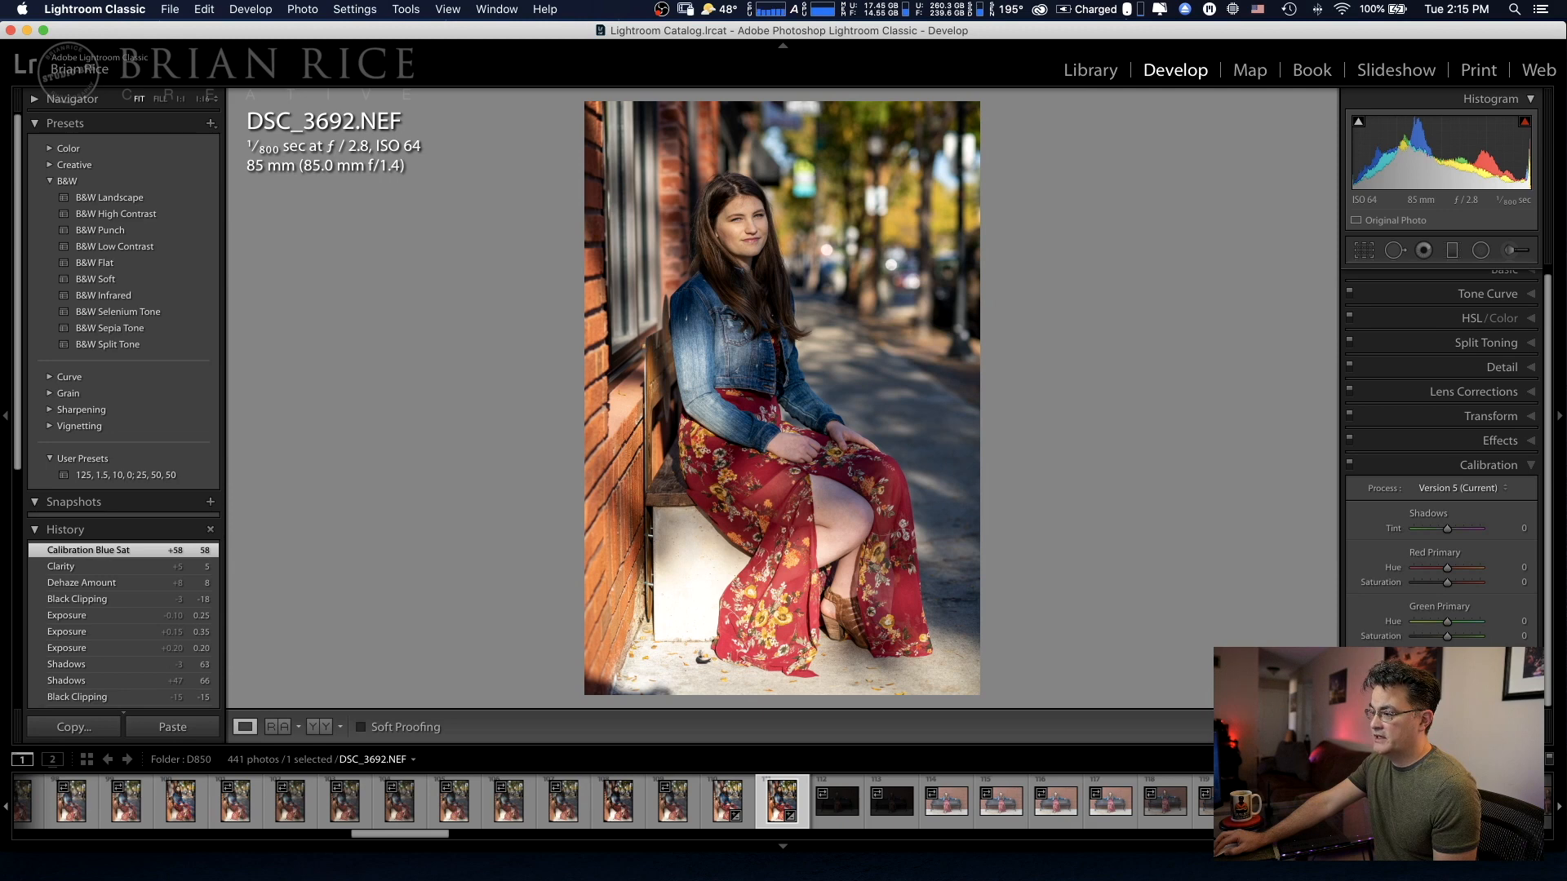
drag(1469, 690, 1465, 690)
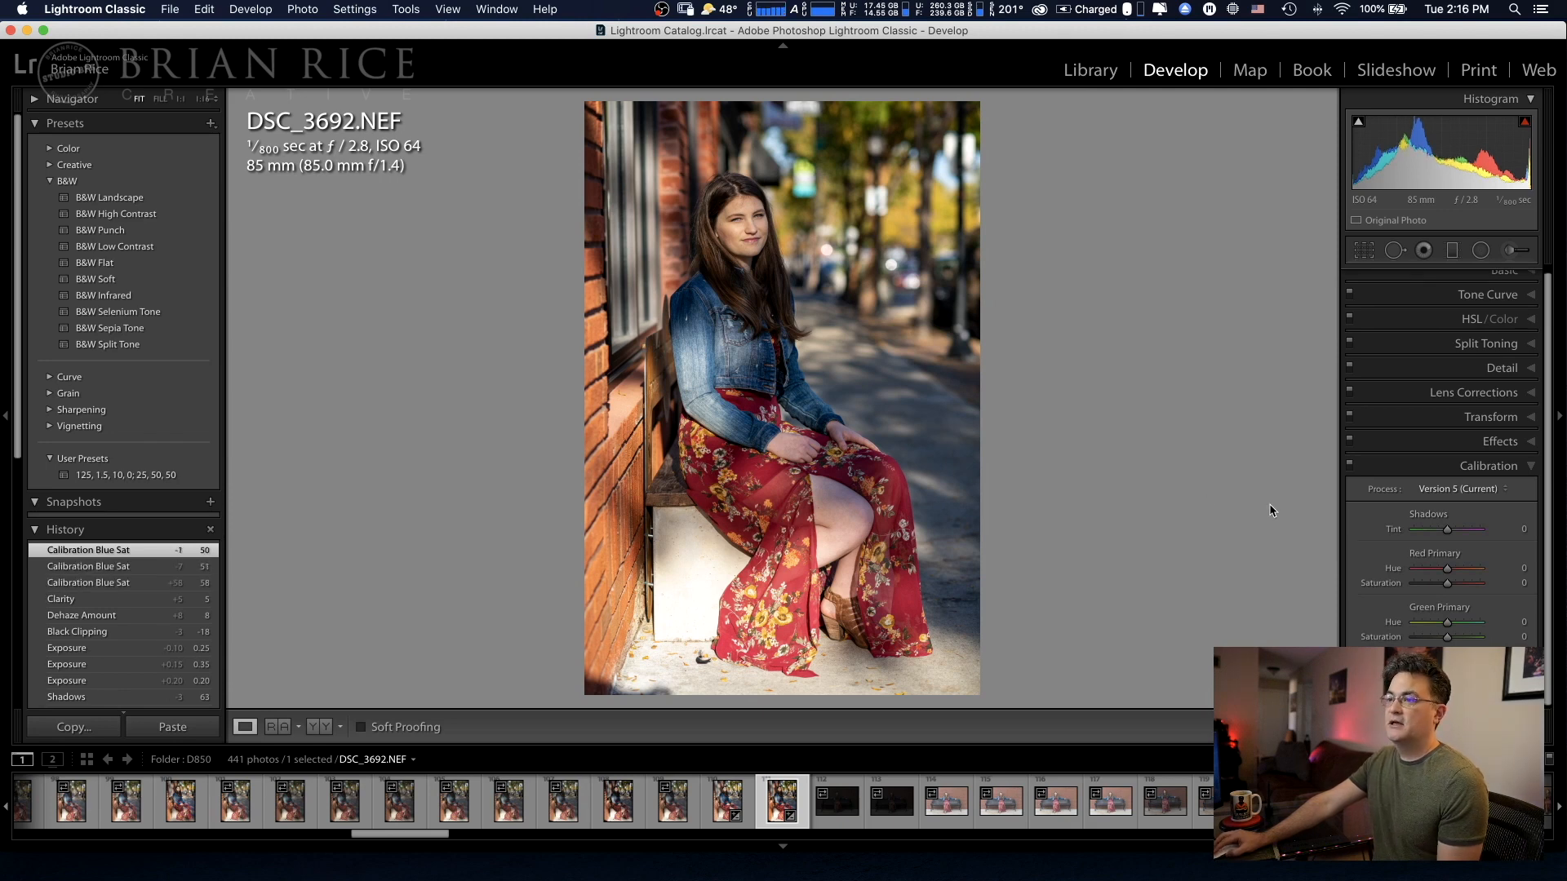
click(1350, 465)
click(1350, 466)
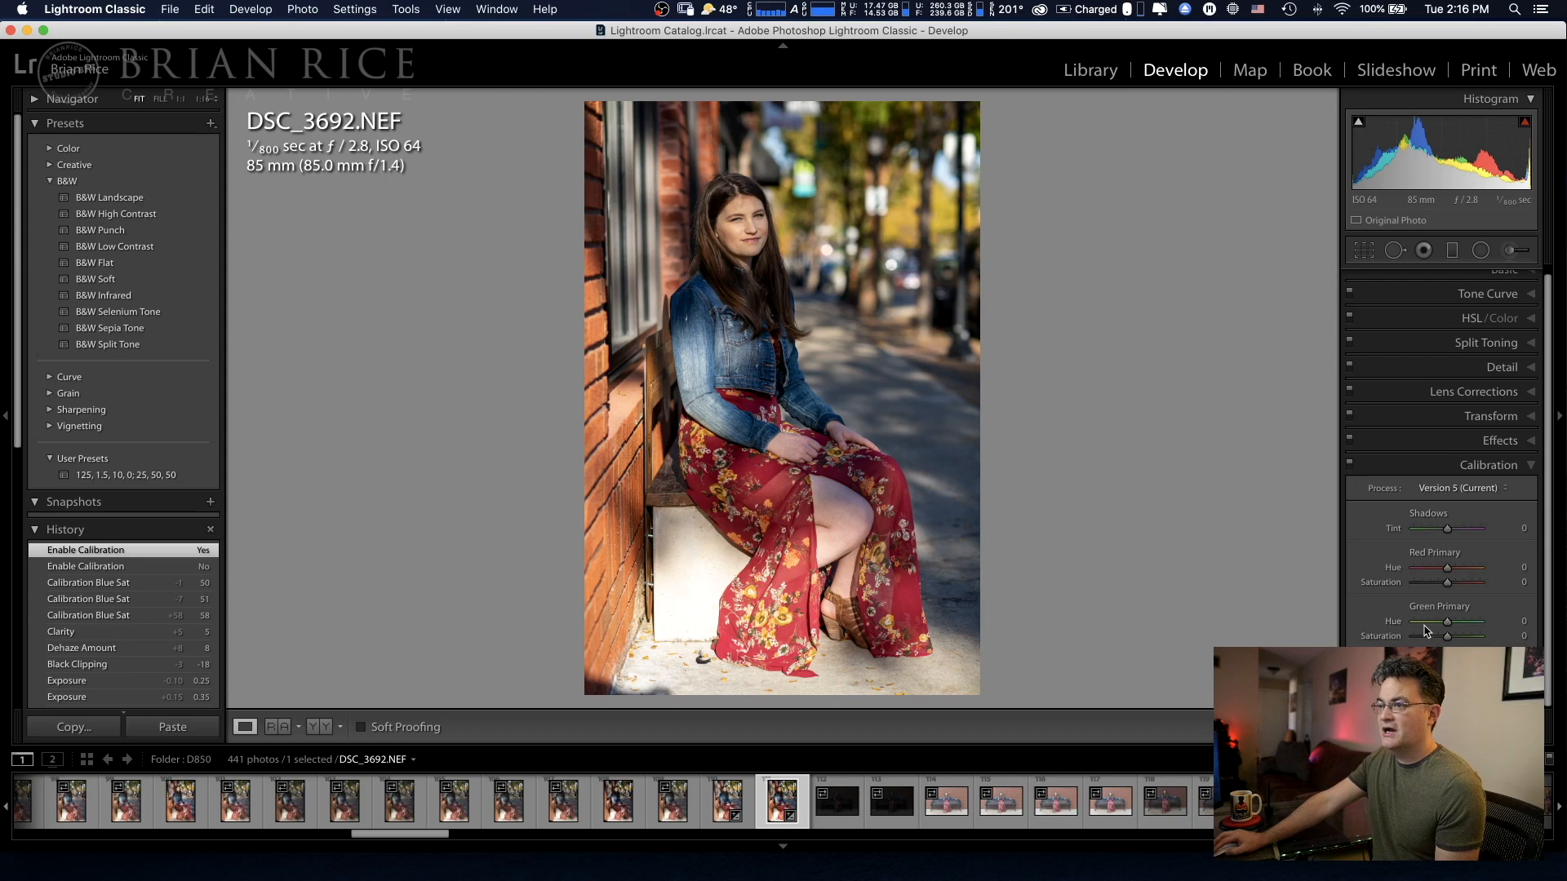
- Reduce the Blue Primary saturation to +21 and toggle Calibration off and on to compare, leaving it enabled
drag(1465, 690, 1458, 690)
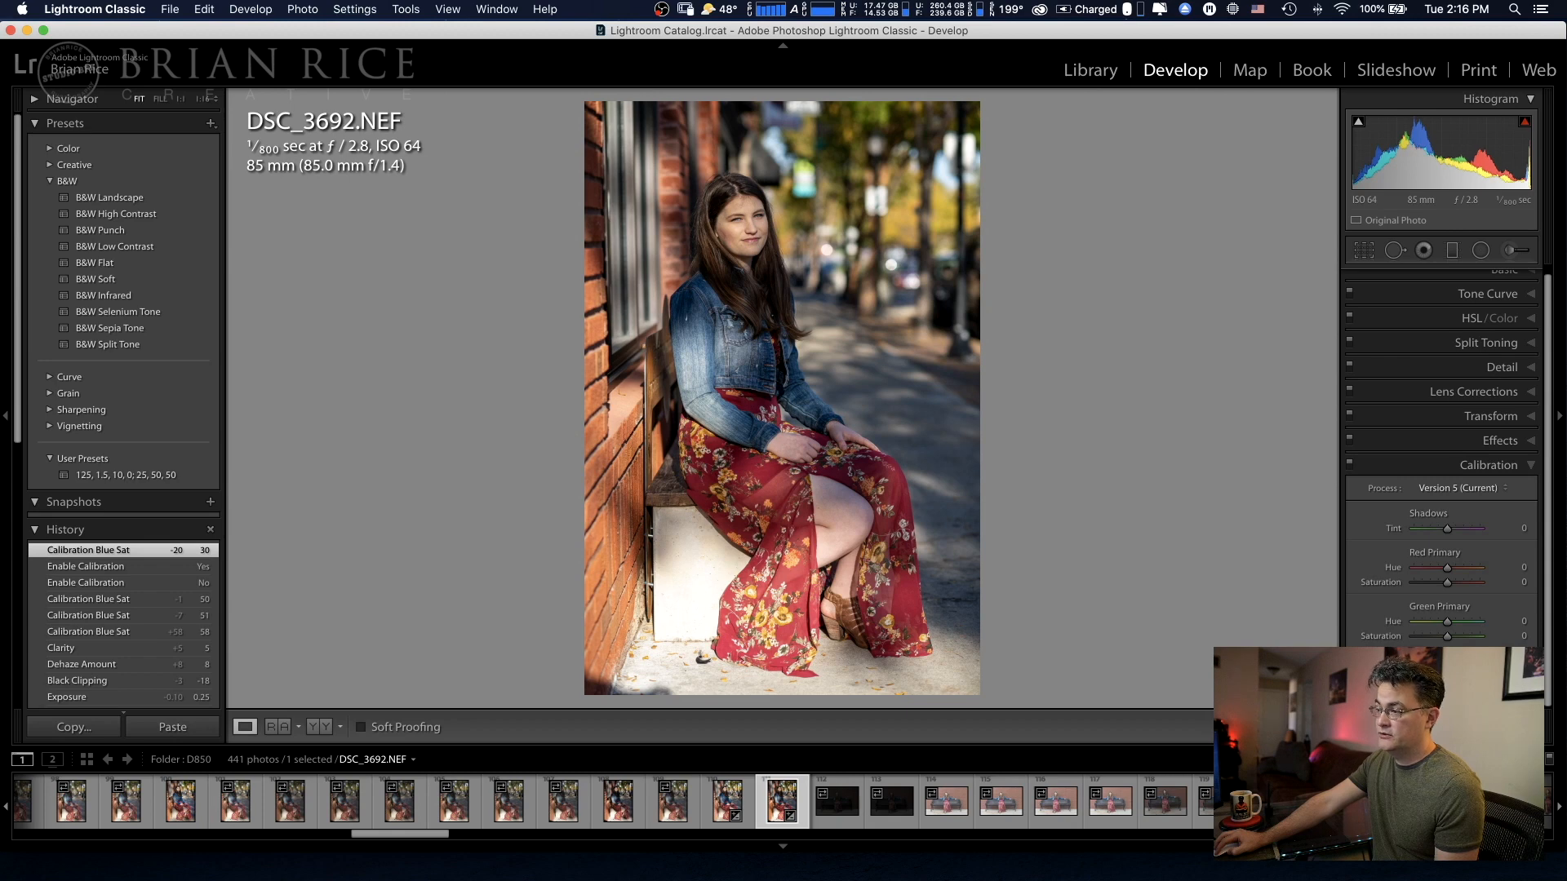
drag(1458, 690, 1455, 690)
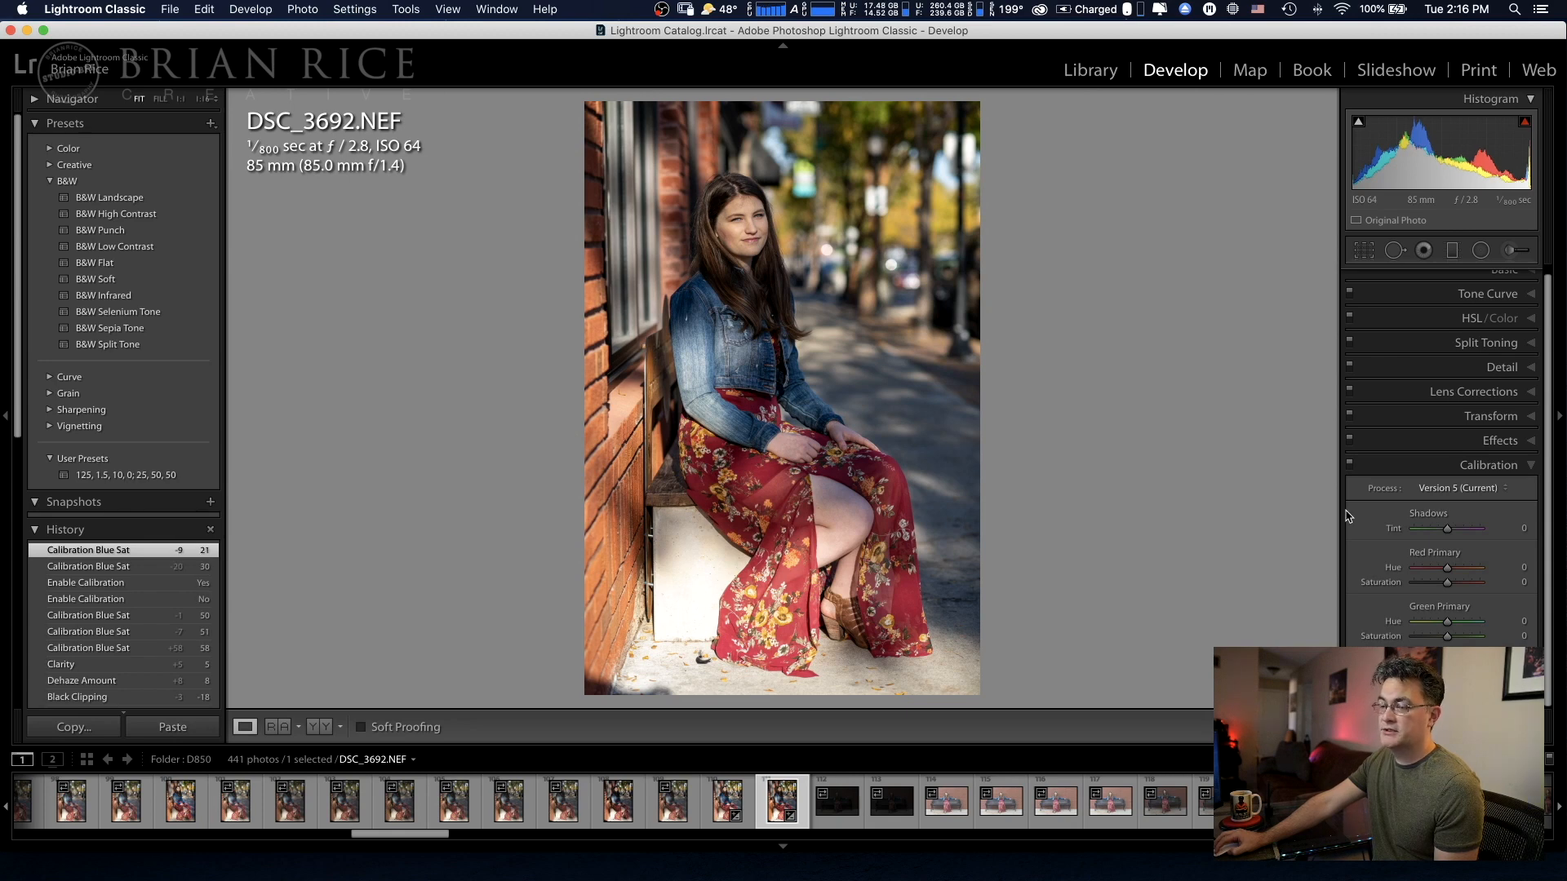
click(1350, 465)
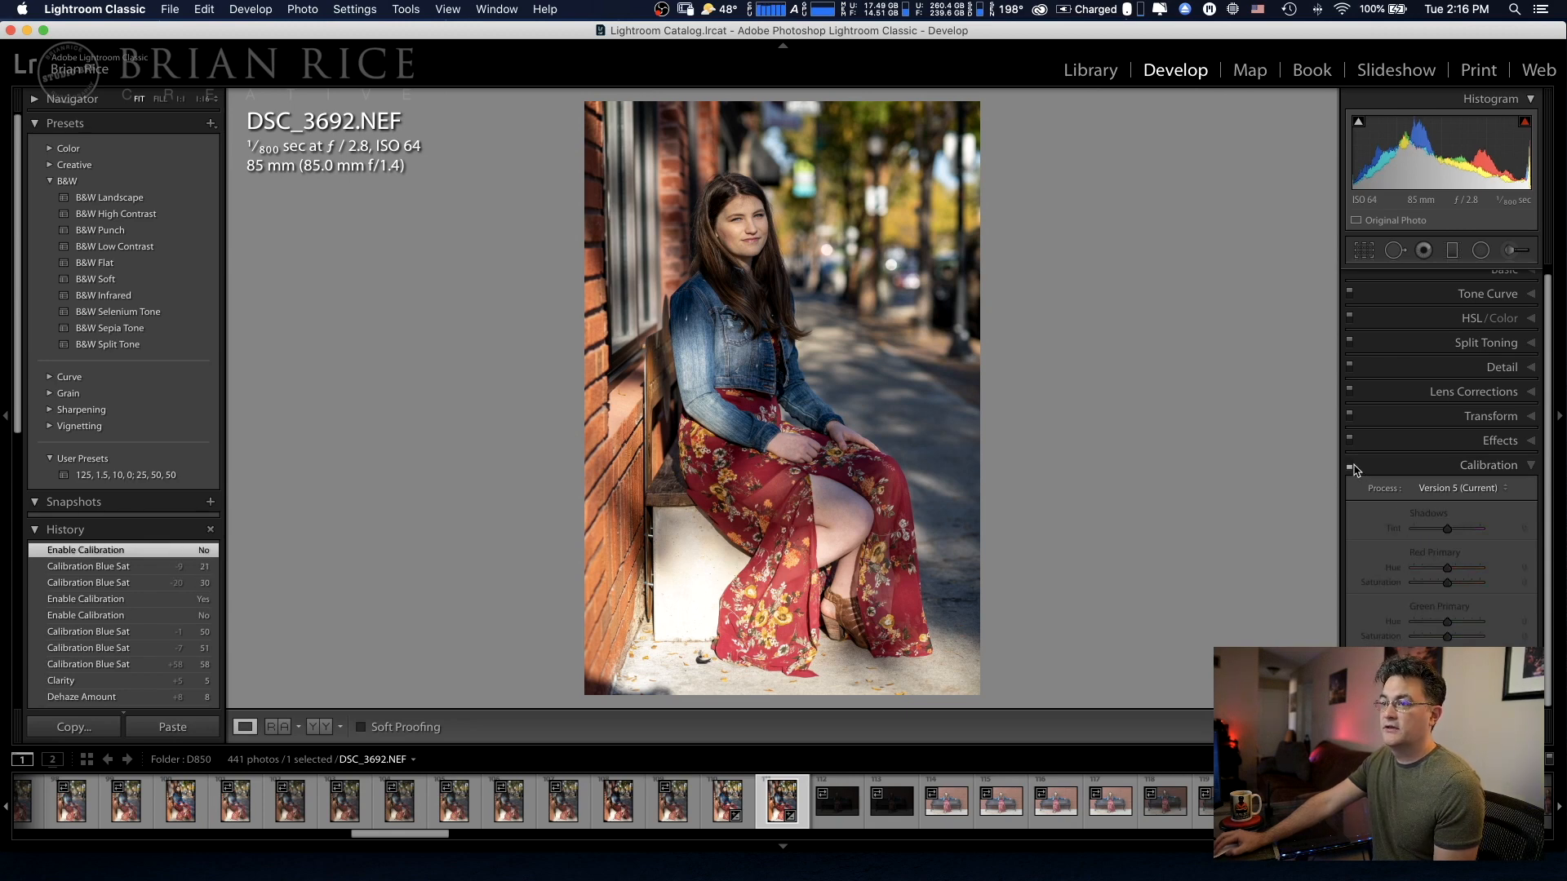
click(1350, 466)
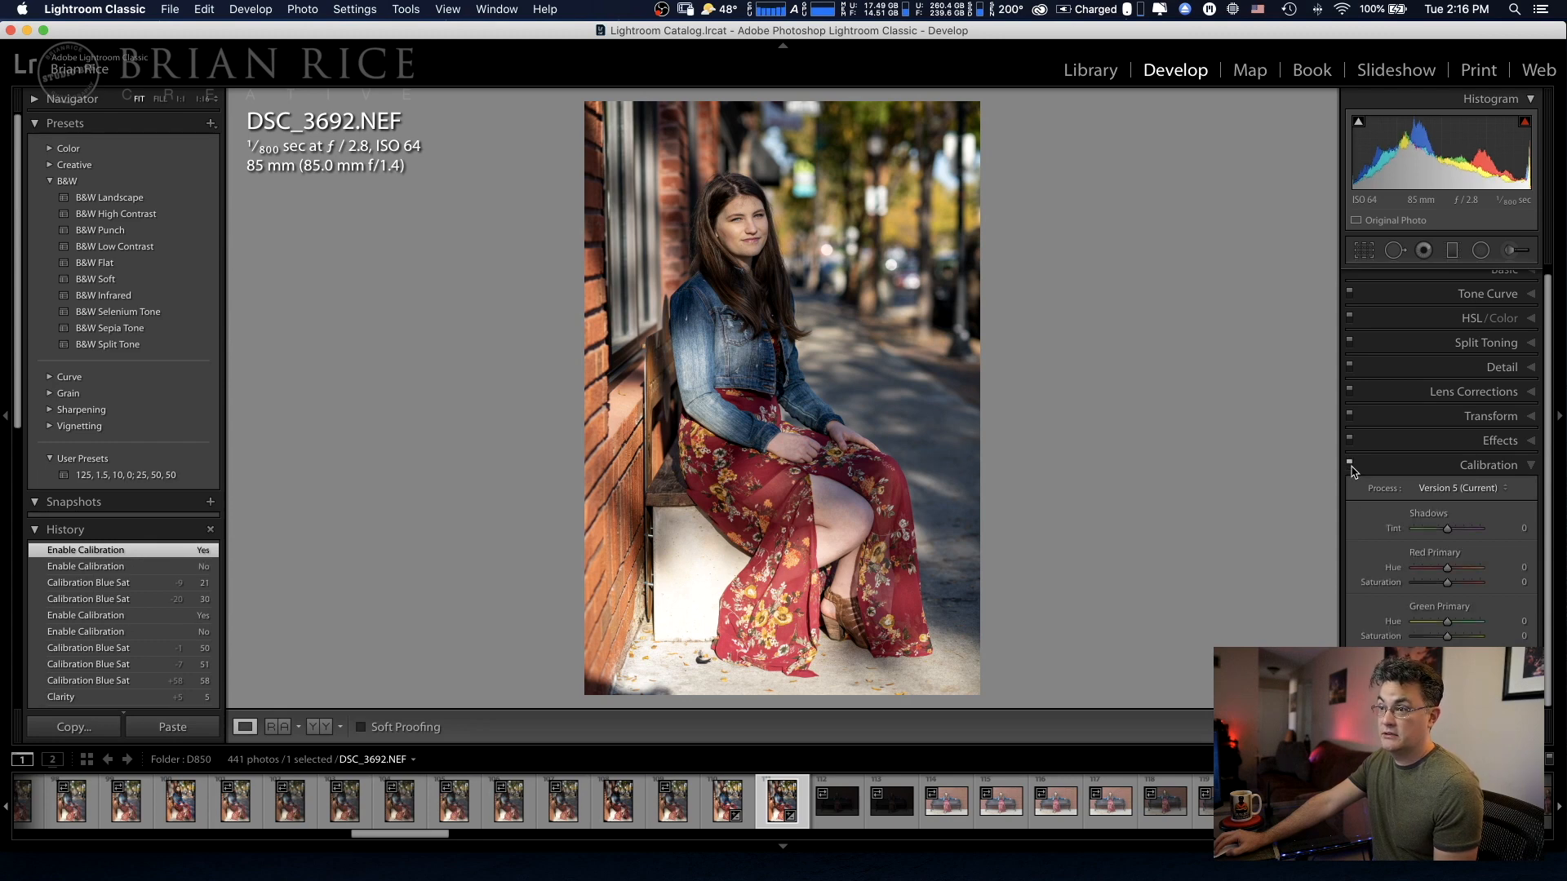
click(1350, 466)
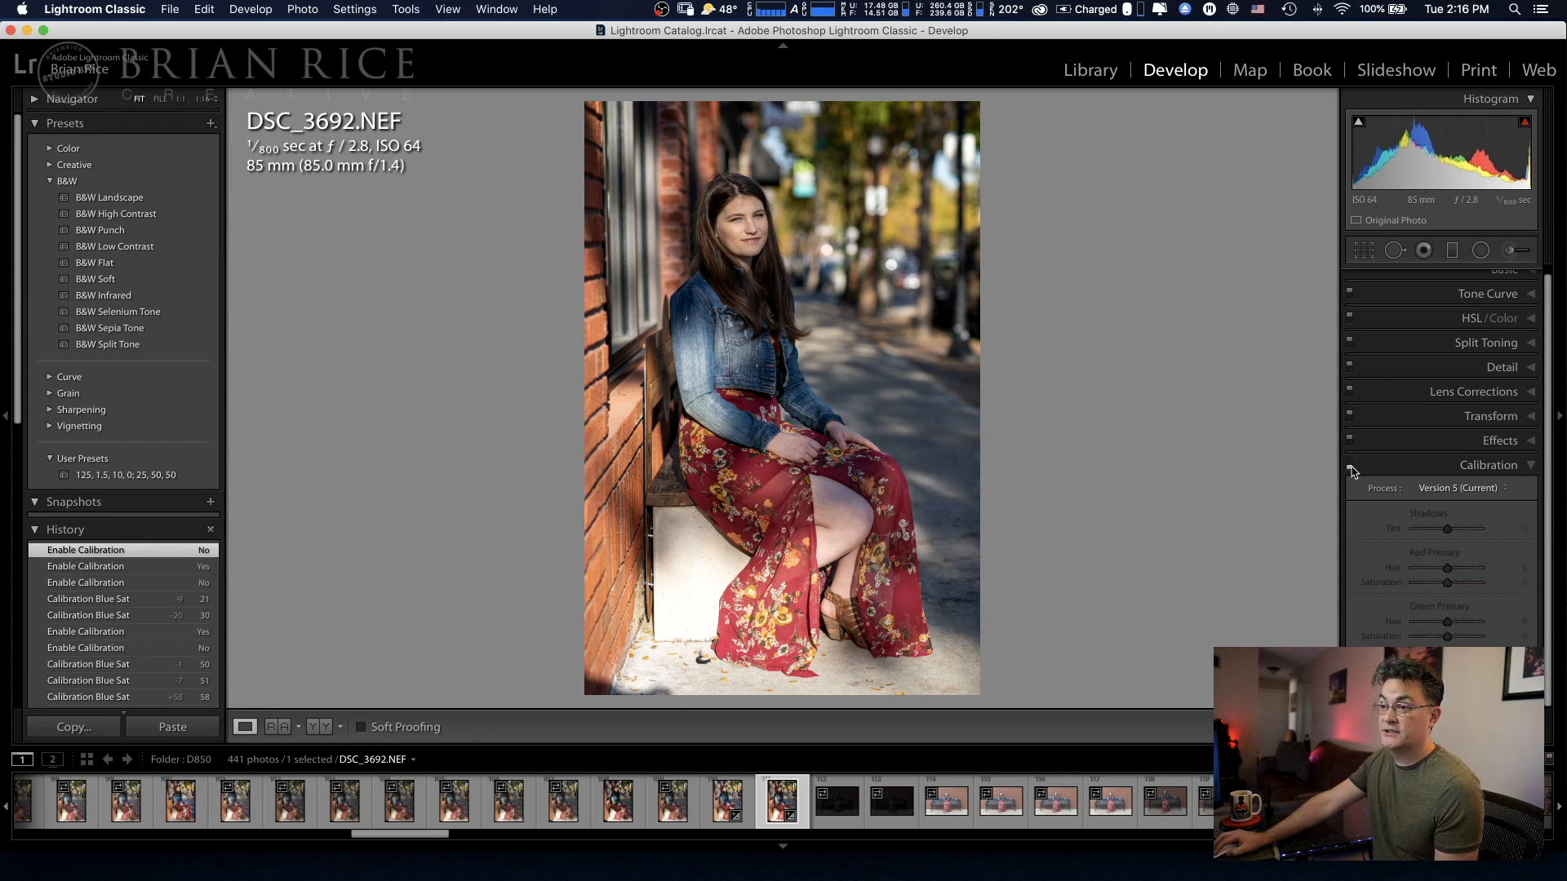
click(1351, 466)
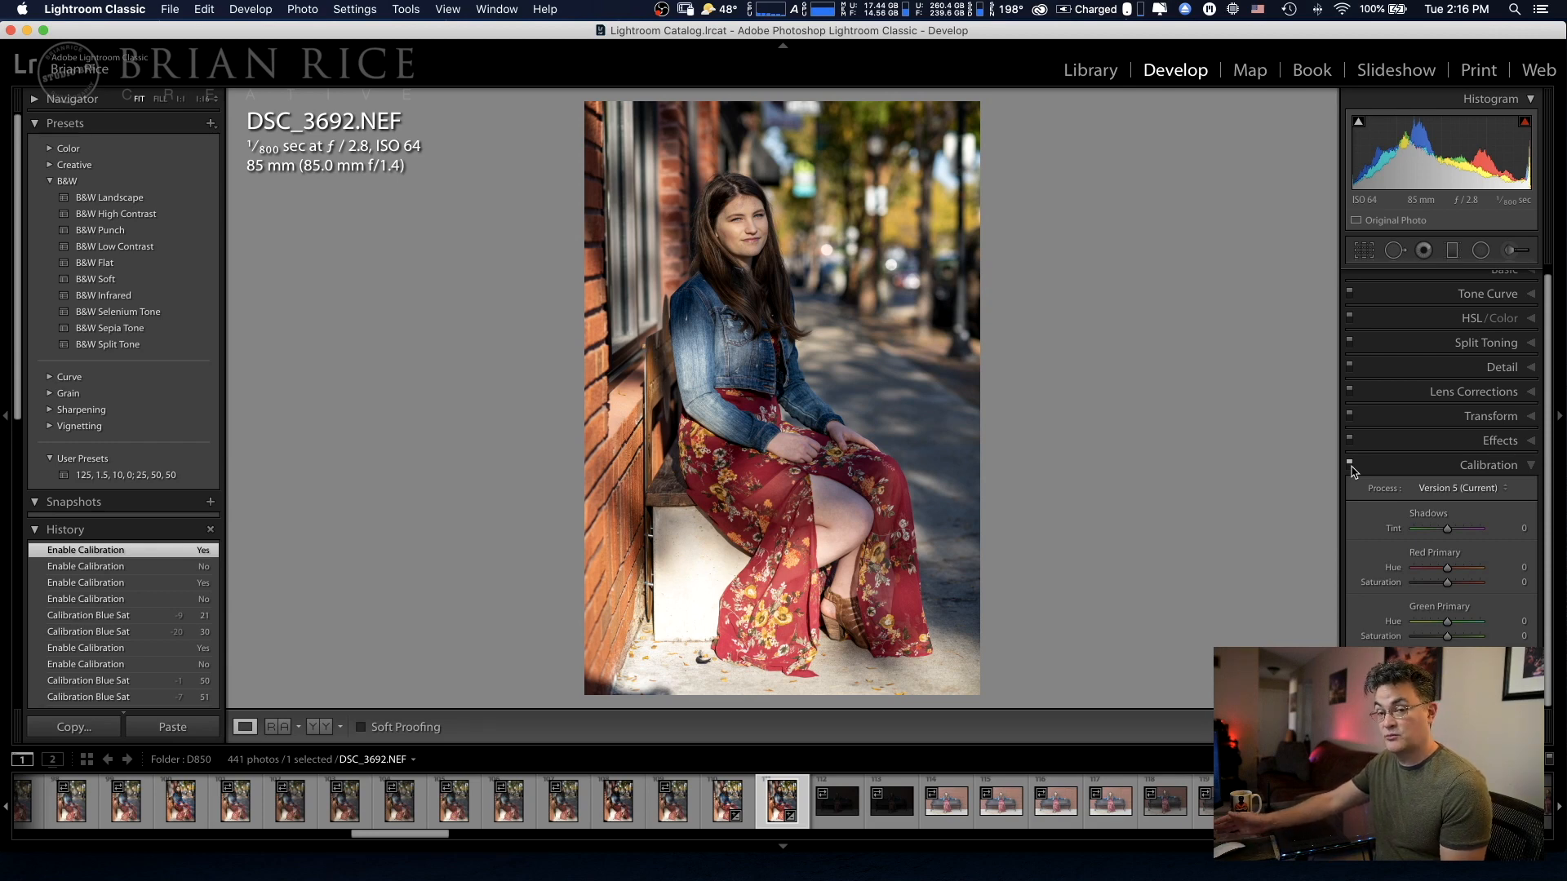
- Set the portrait's Vibrance to +21 and its overall Saturation to −10 in the Basic adjustments
scroll(1383, 403, up, 1)
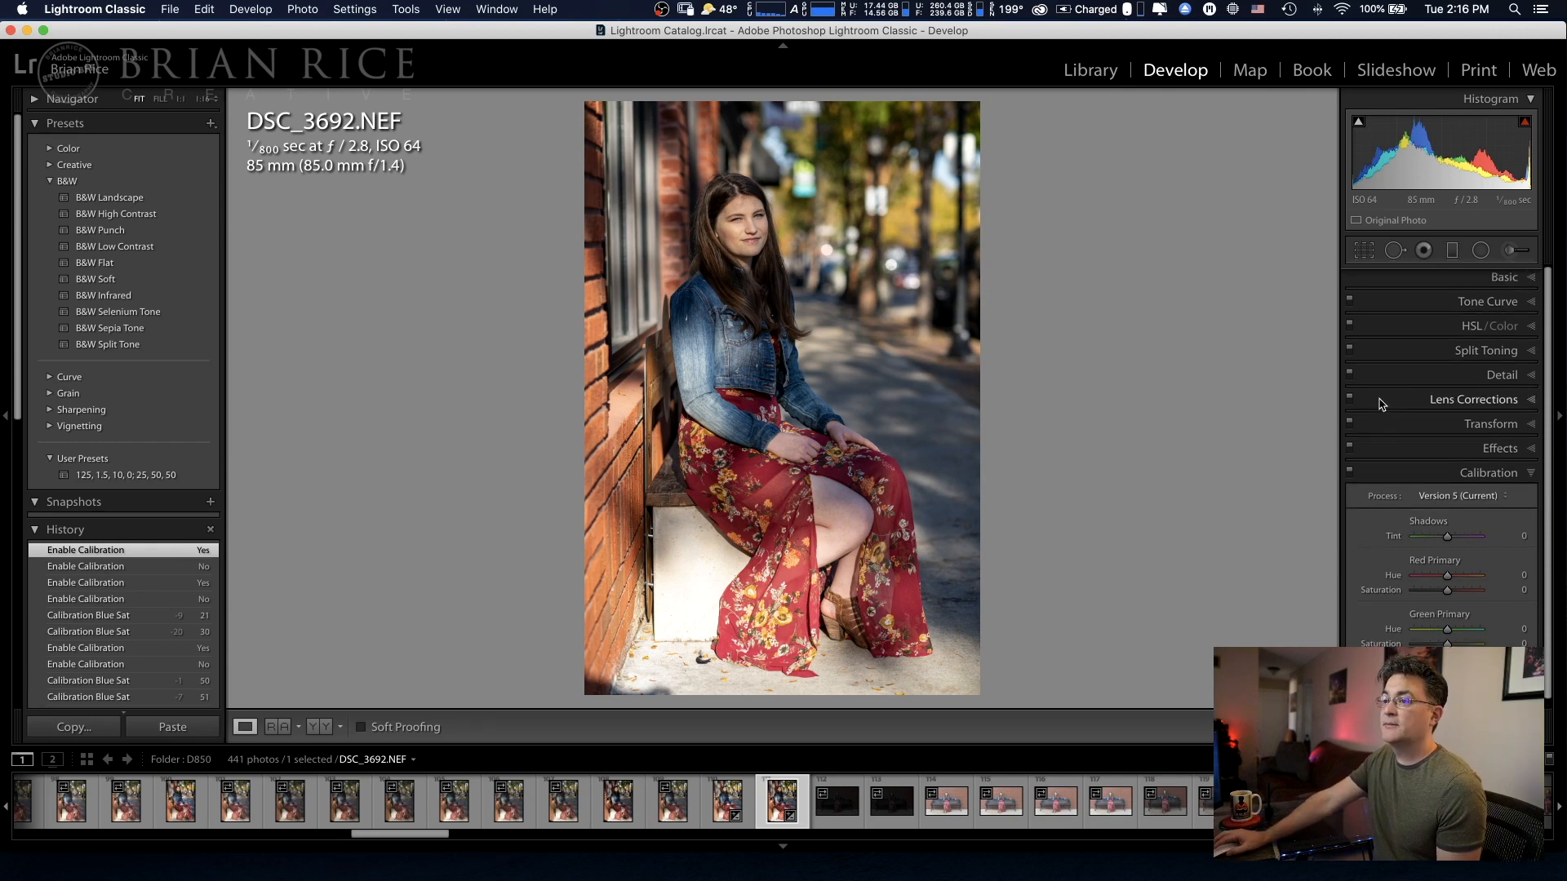
click(1504, 277)
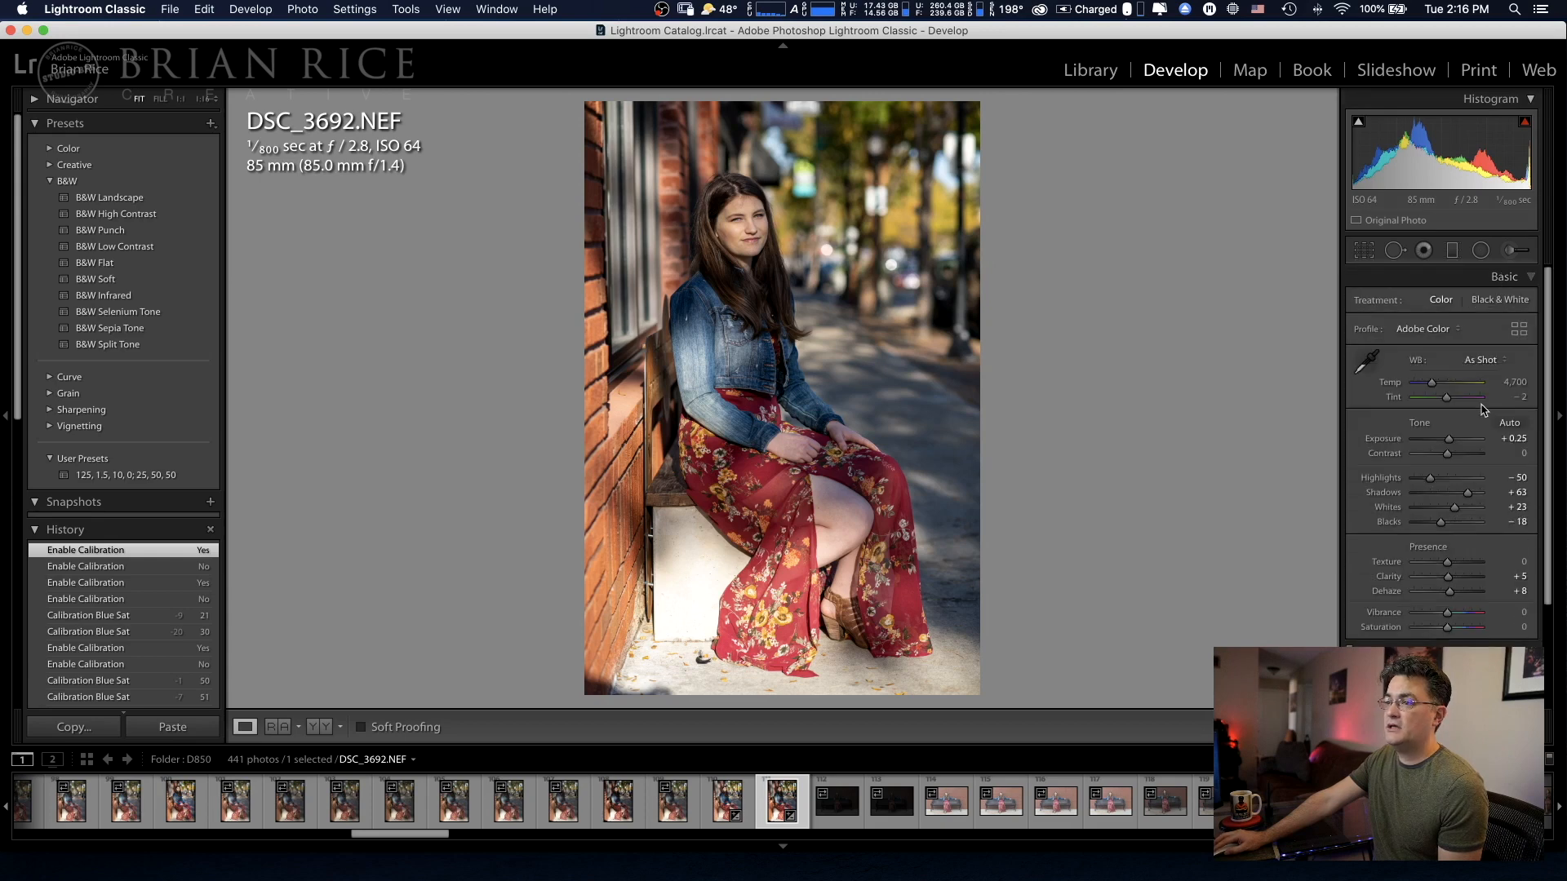
click(1463, 613)
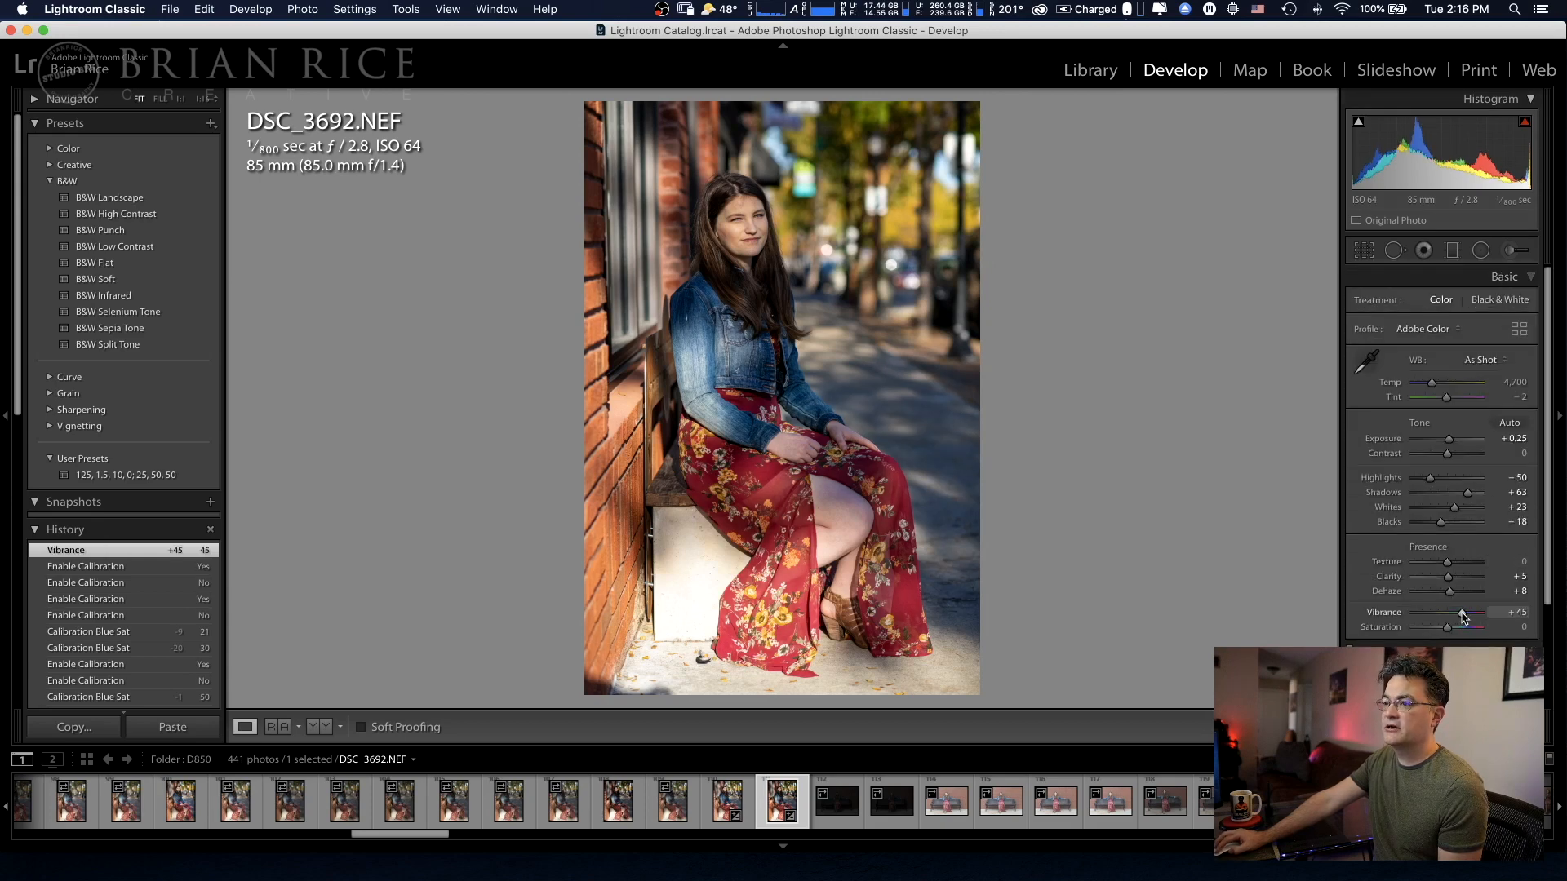
mouse_move(1464, 613)
mouse_down()
mouse_move(1443, 629)
mouse_move(1456, 613)
mouse_up()
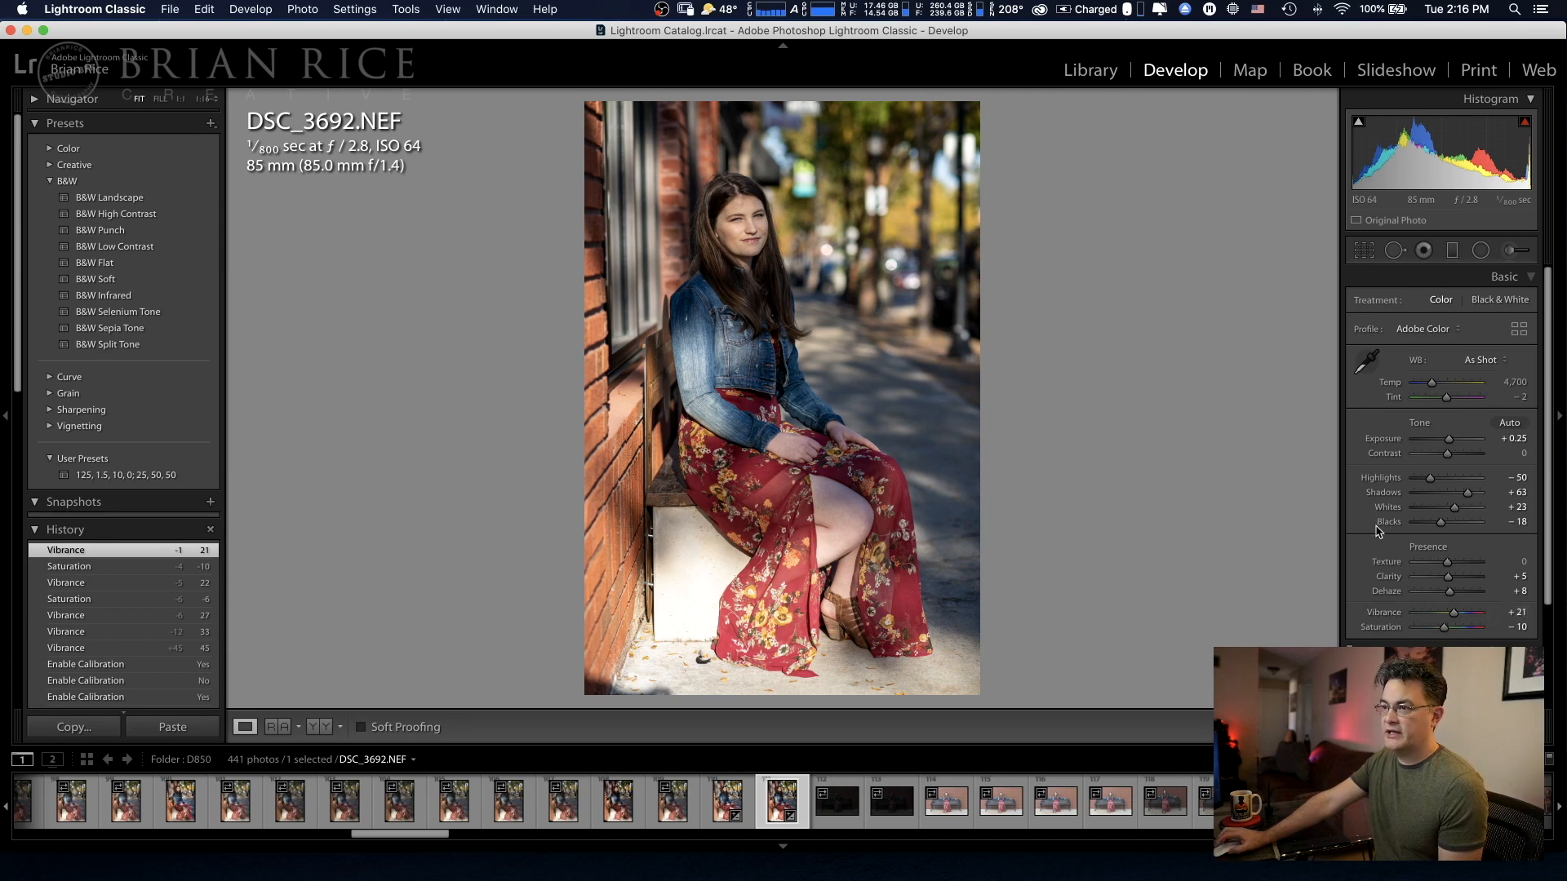
- Try the HSL Blue saturation at +100 and −100 to see which areas it affects, and return it to 0
scroll(1378, 531, down, 3)
scroll(1378, 531, down, 1)
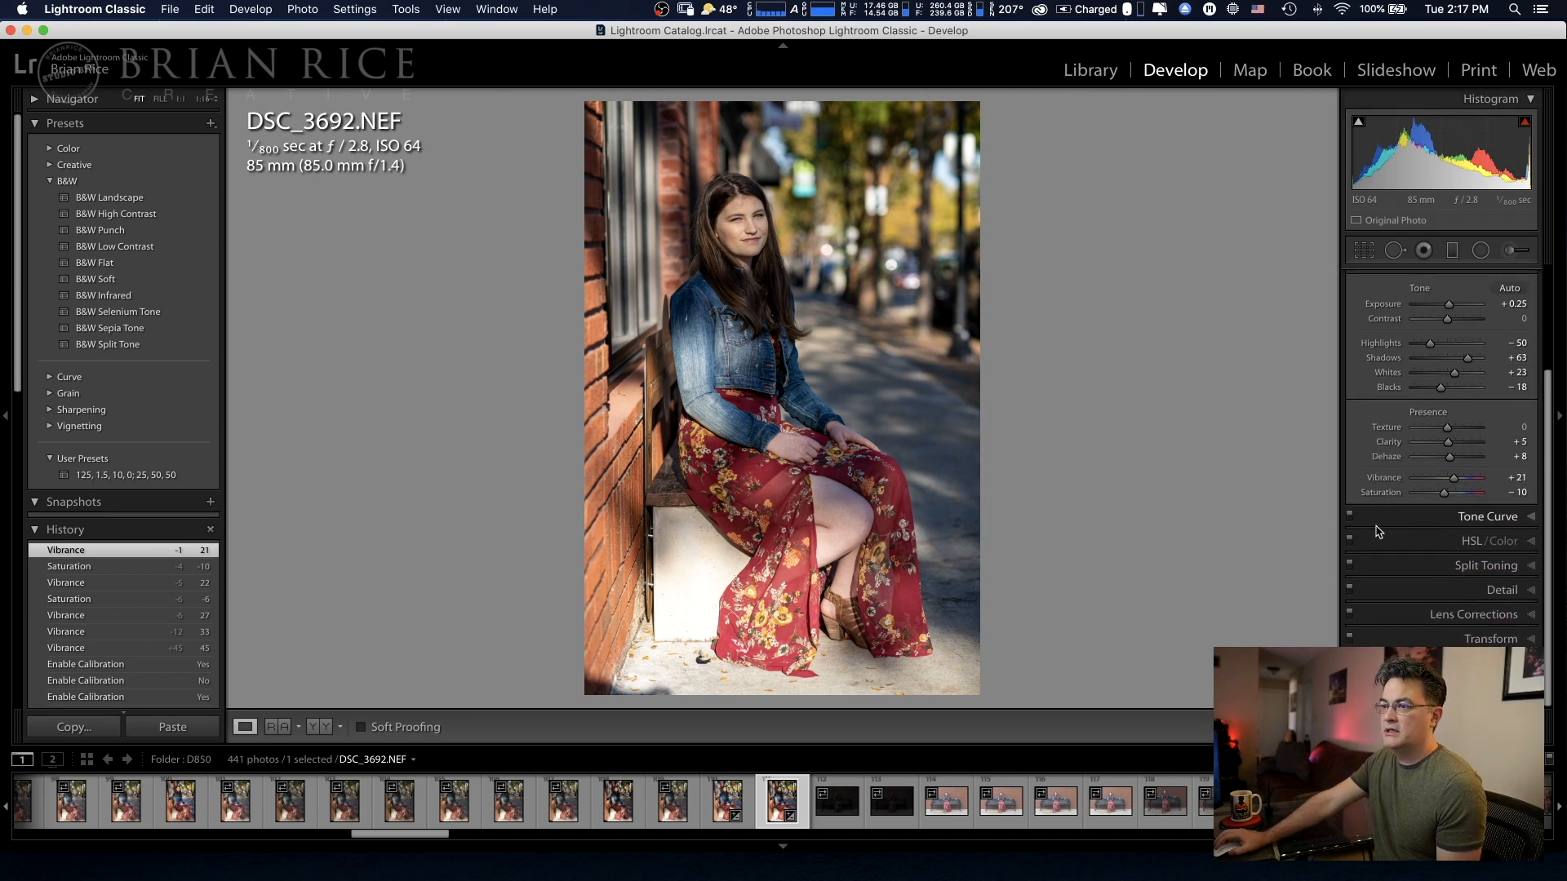
click(1477, 544)
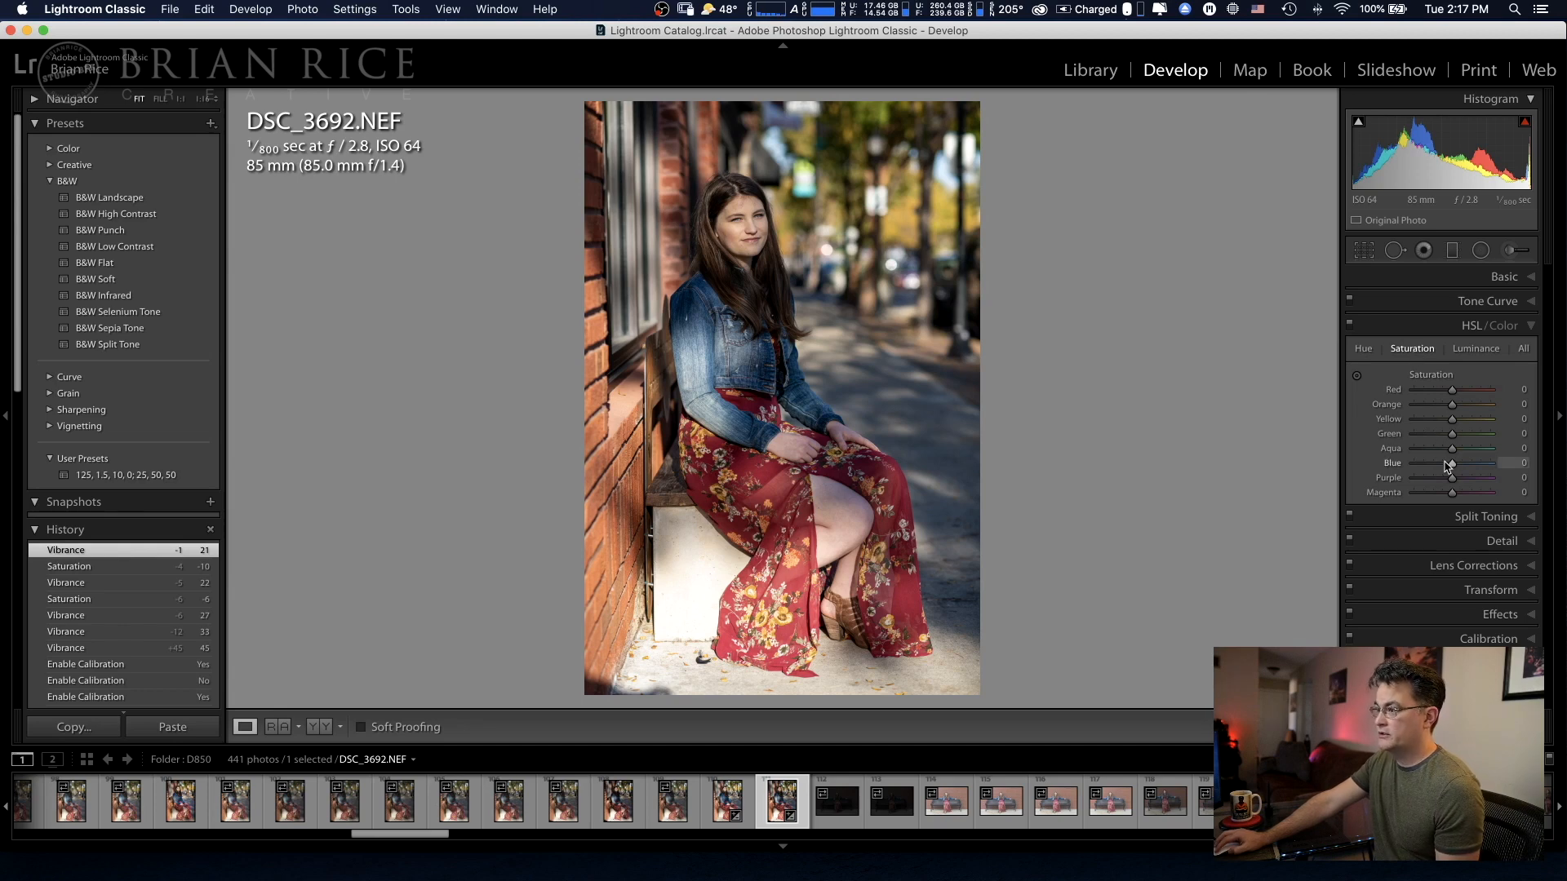
drag(1450, 467, 1498, 470)
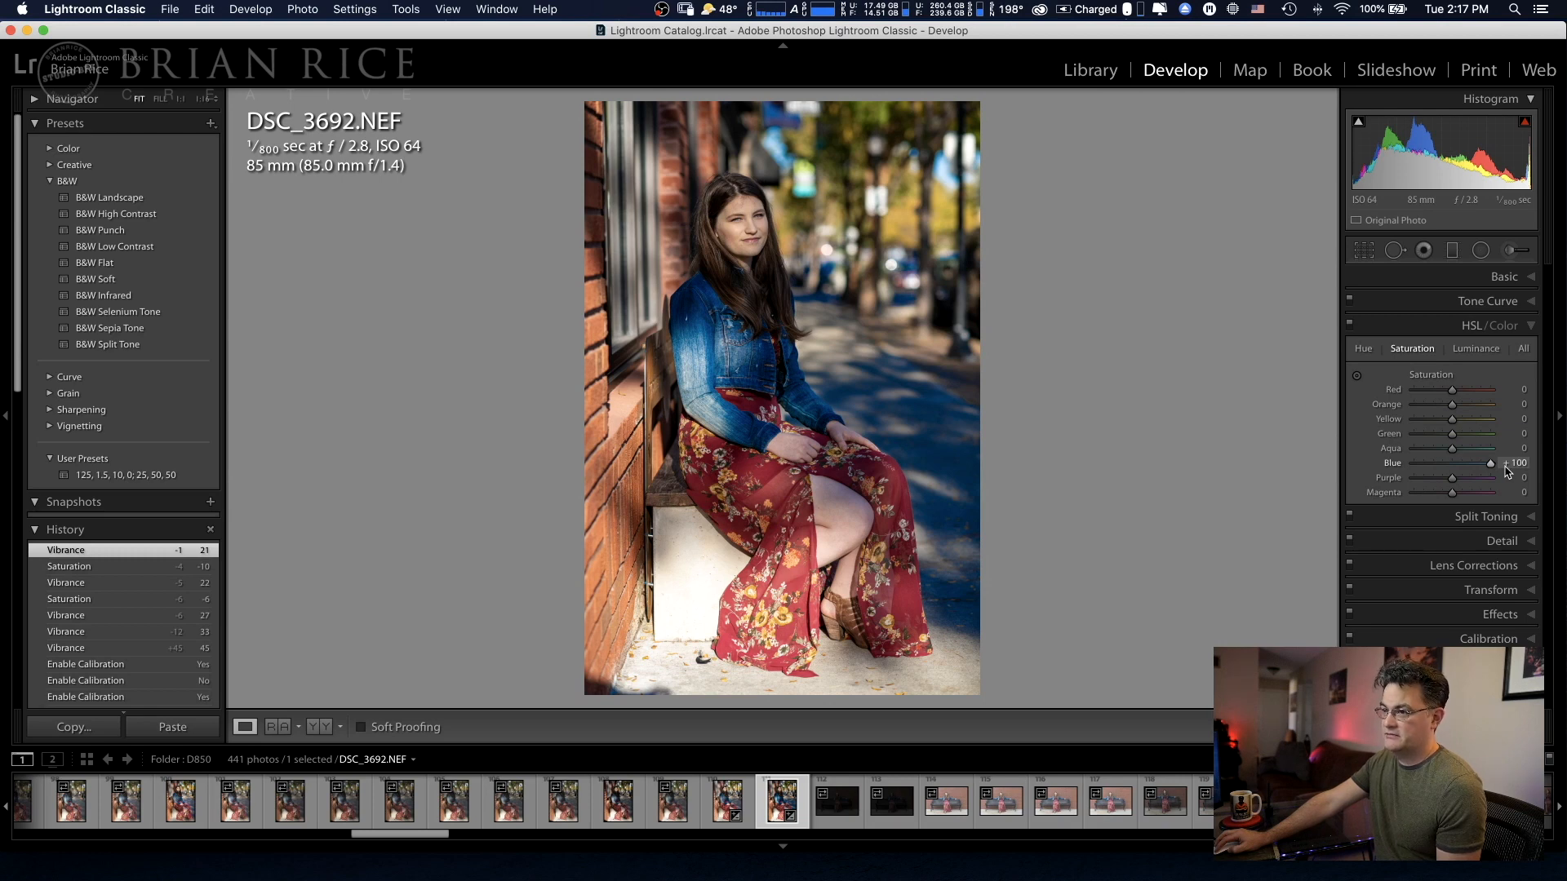
drag(1504, 473, 1362, 469)
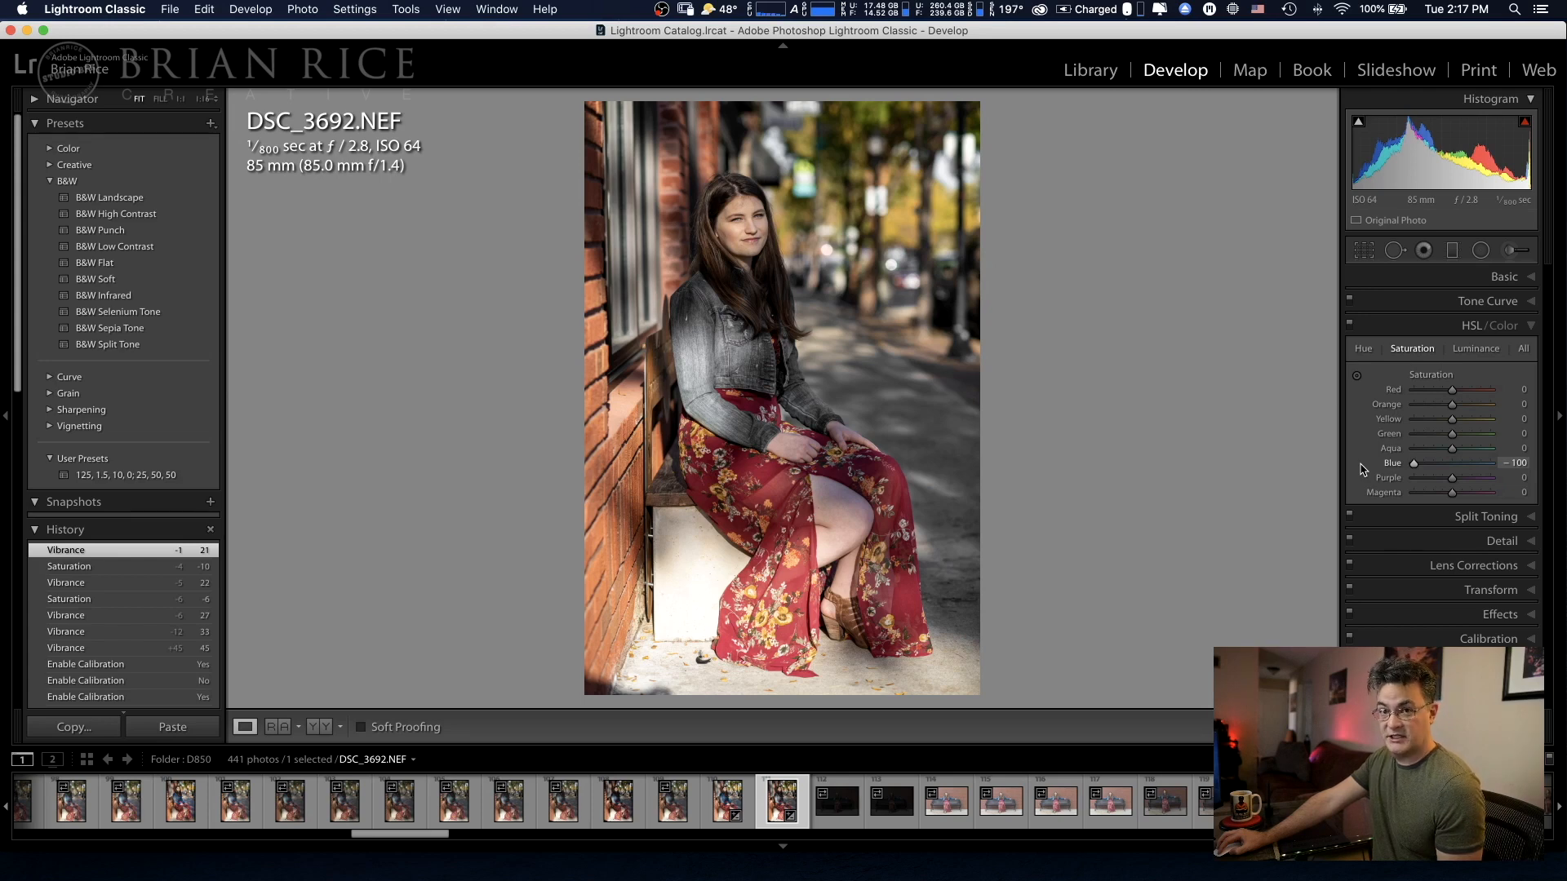
drag(1413, 463, 1452, 472)
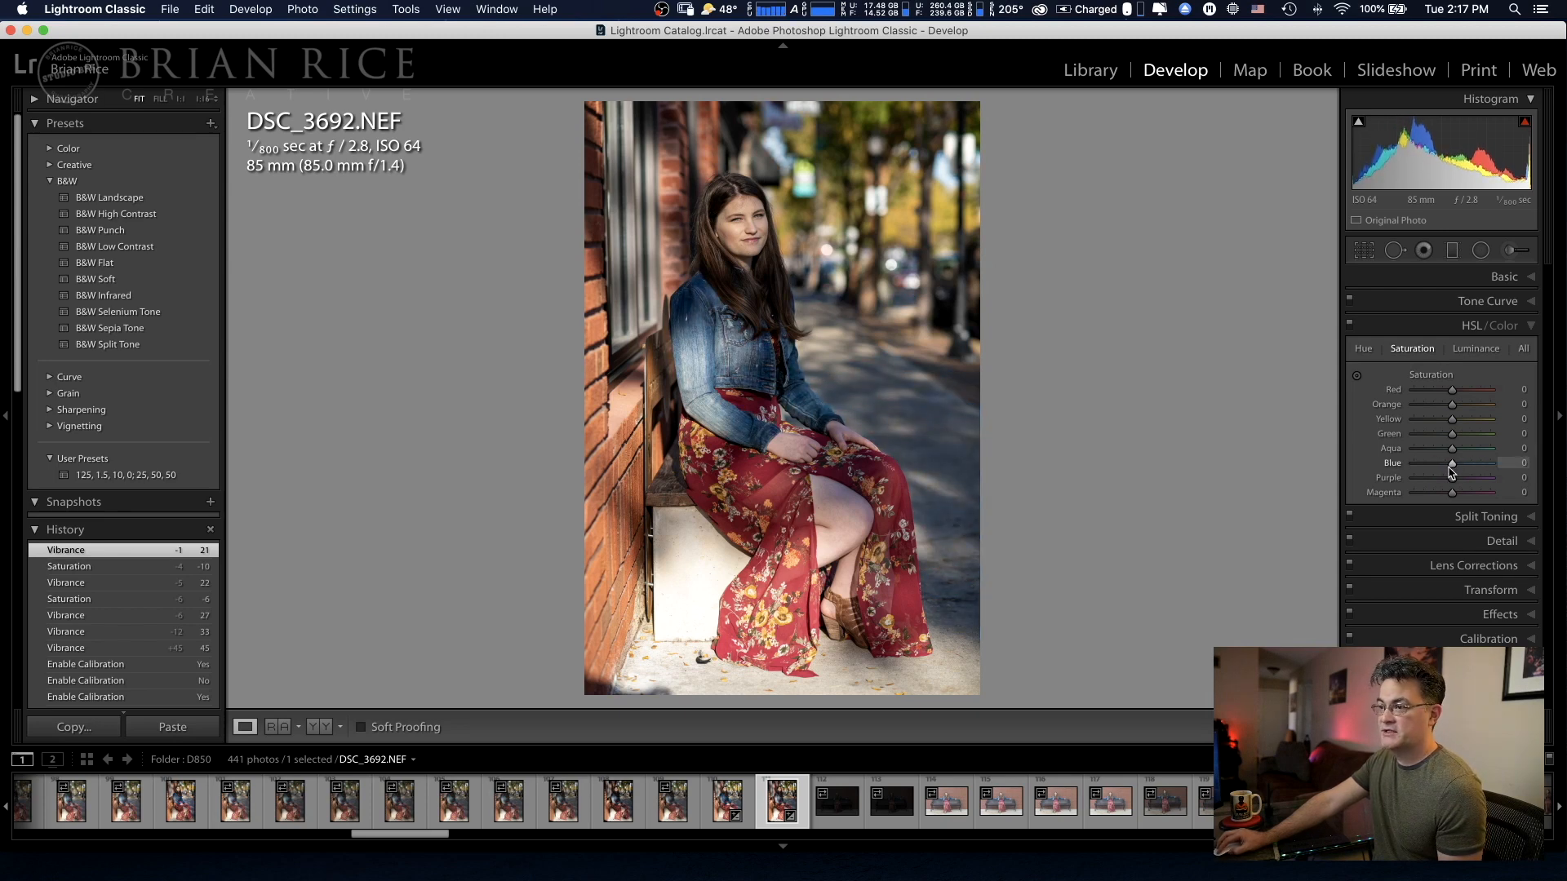
- Set the HSL Blue saturation to −50 and compare the portrait with its before version
drag(1452, 471, 1398, 473)
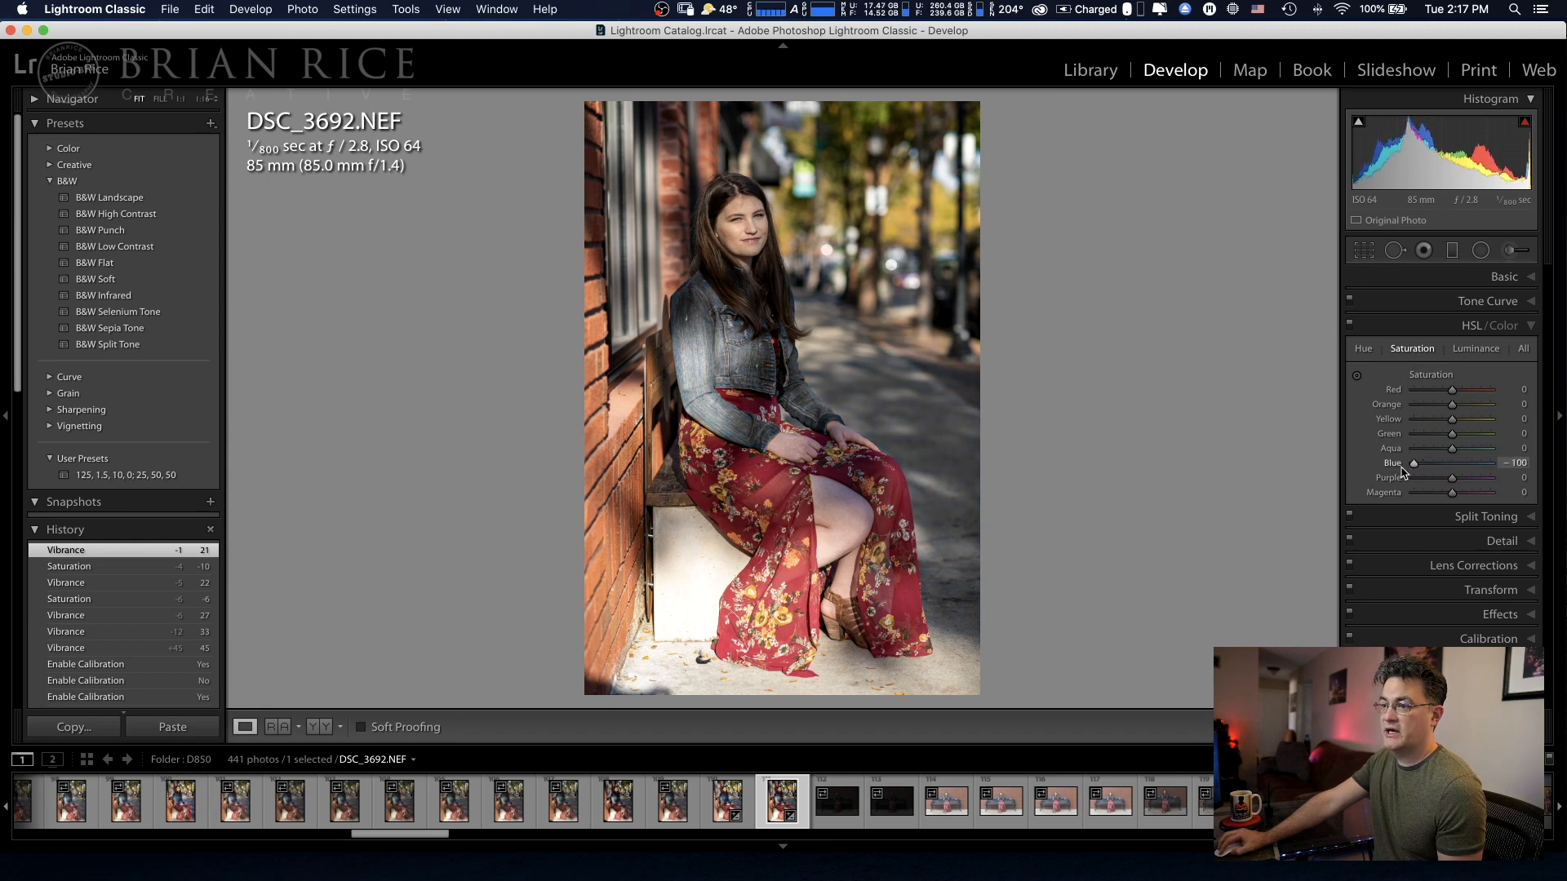
drag(1411, 470, 1435, 470)
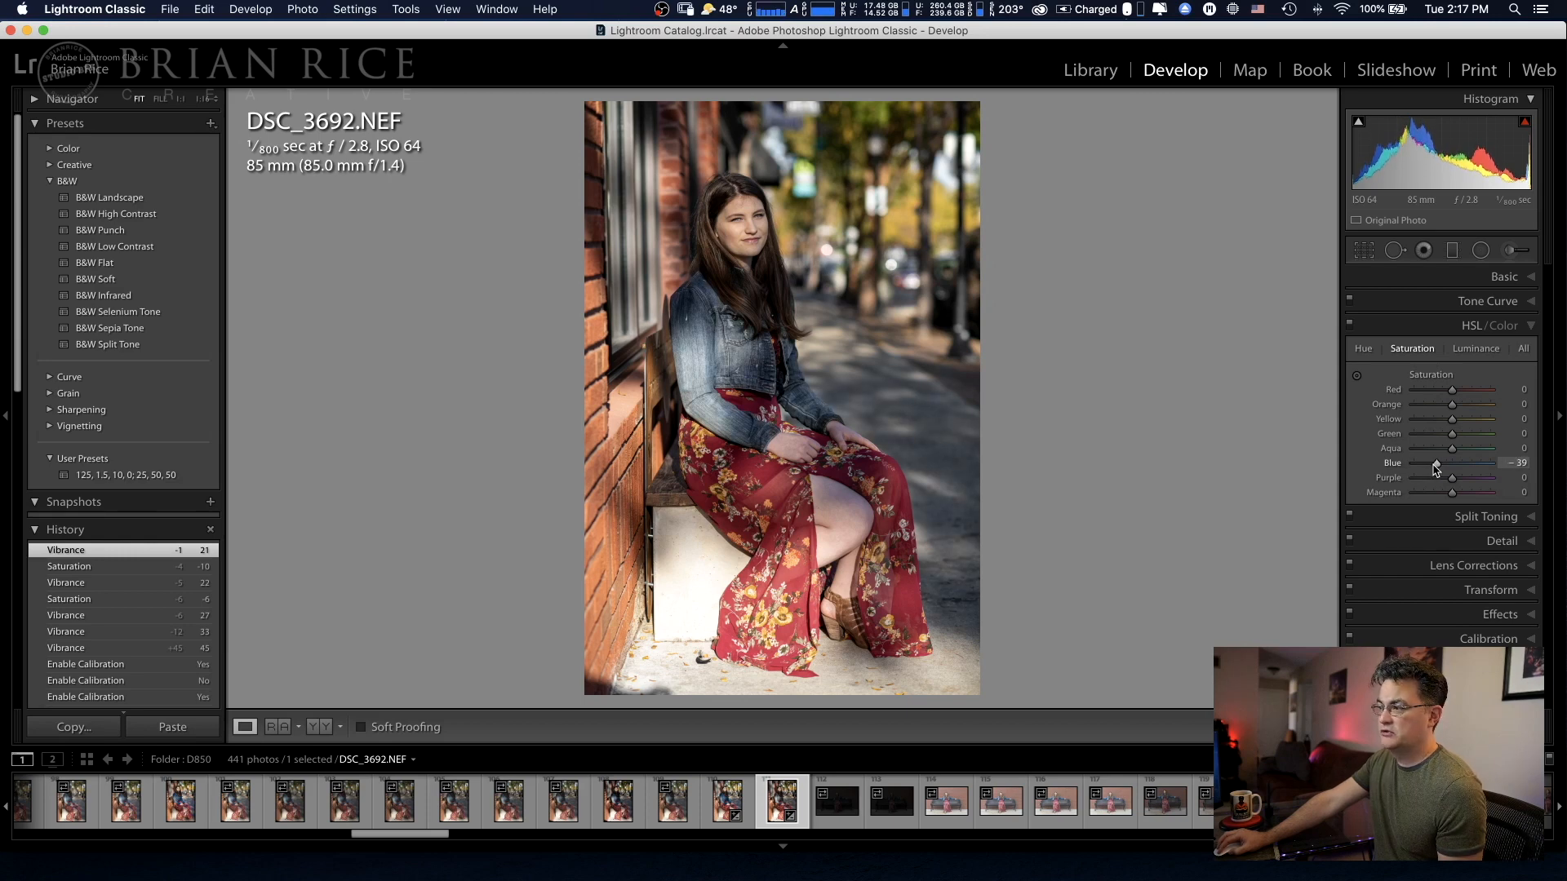
drag(1434, 471, 1428, 473)
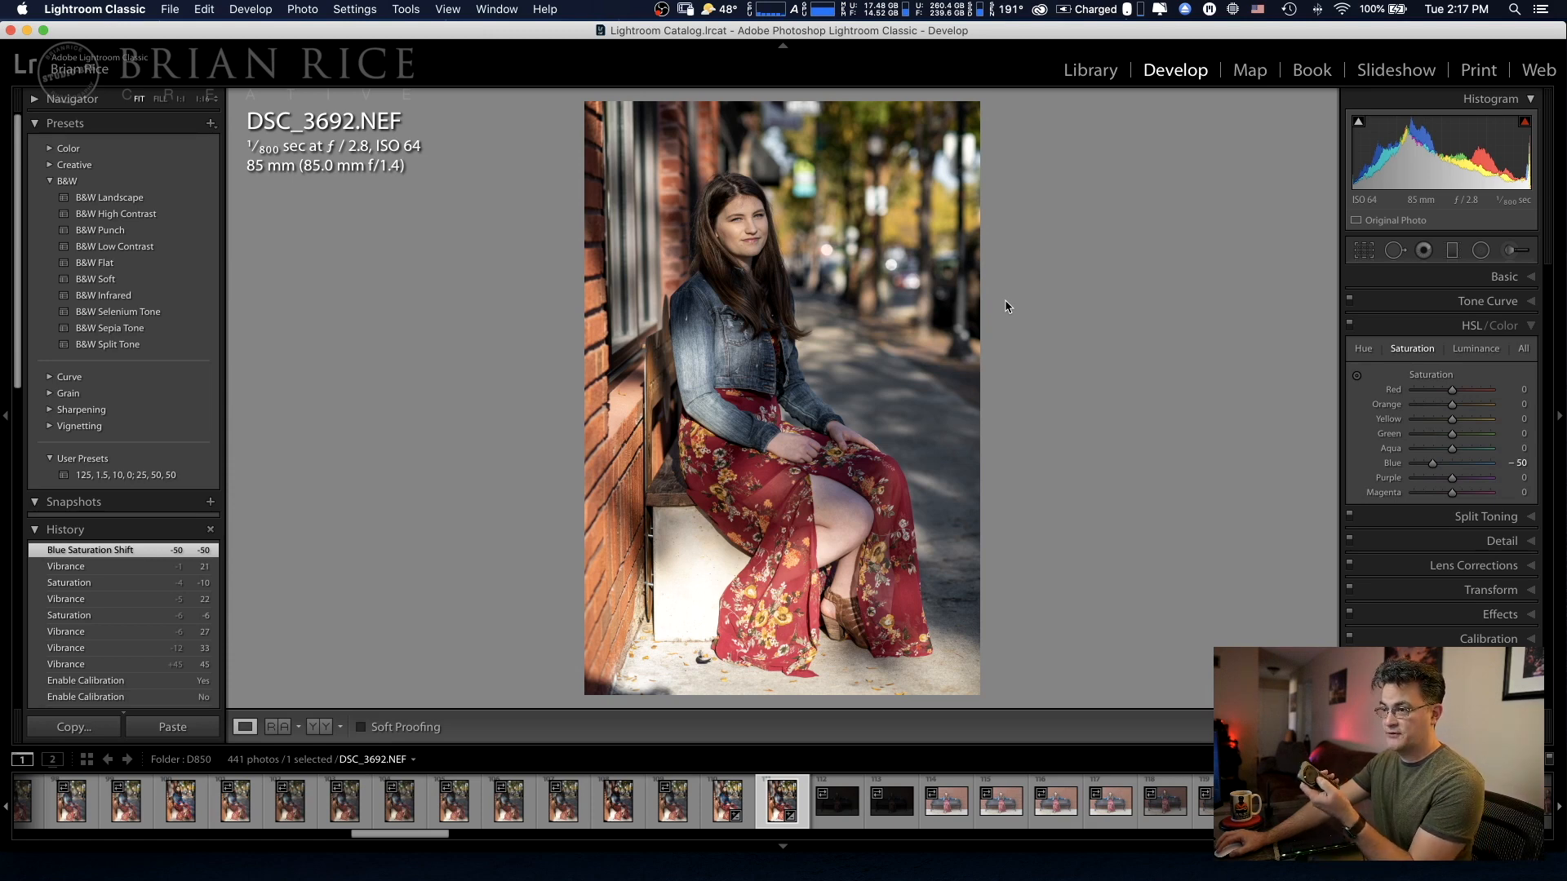
key(backslash)
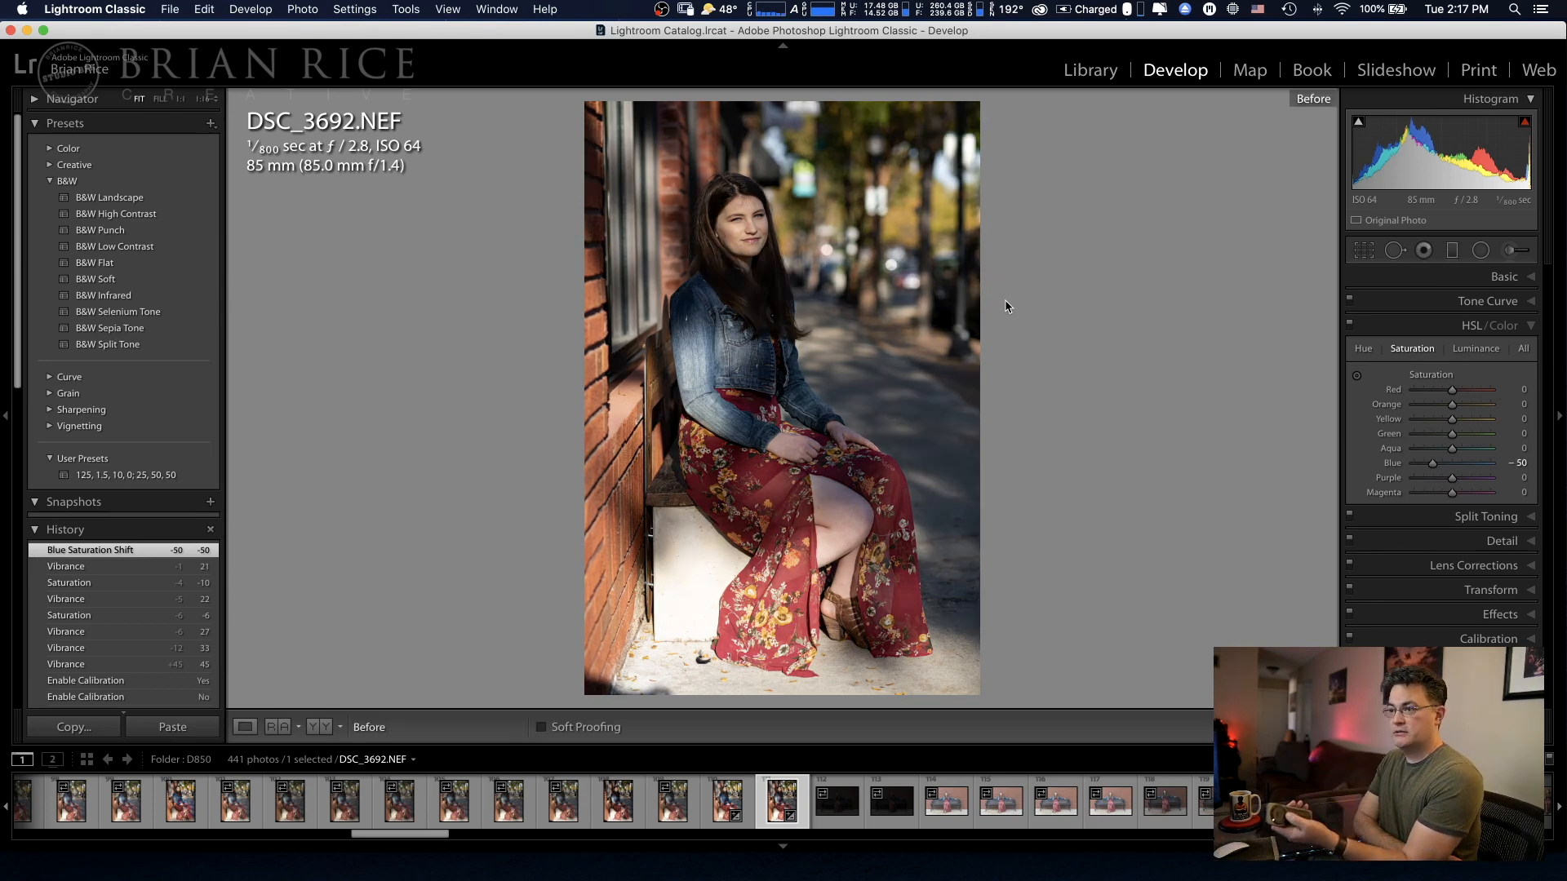
key(backslash)
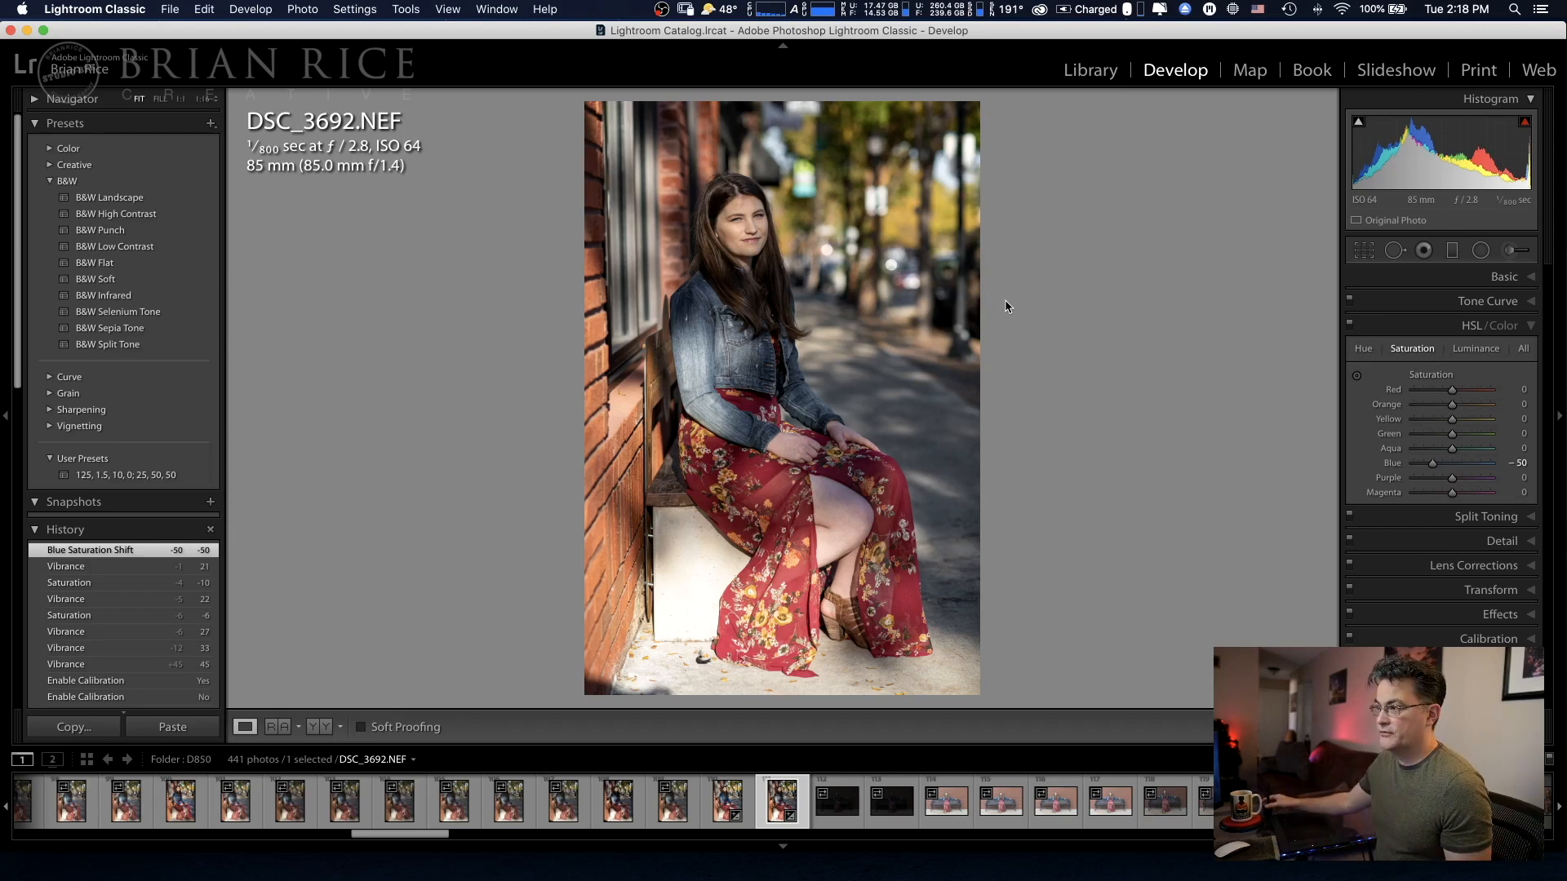
- Paint an Adjustment Brush mask over the bright white block under the bench, with the mask overlay shown
click(1512, 252)
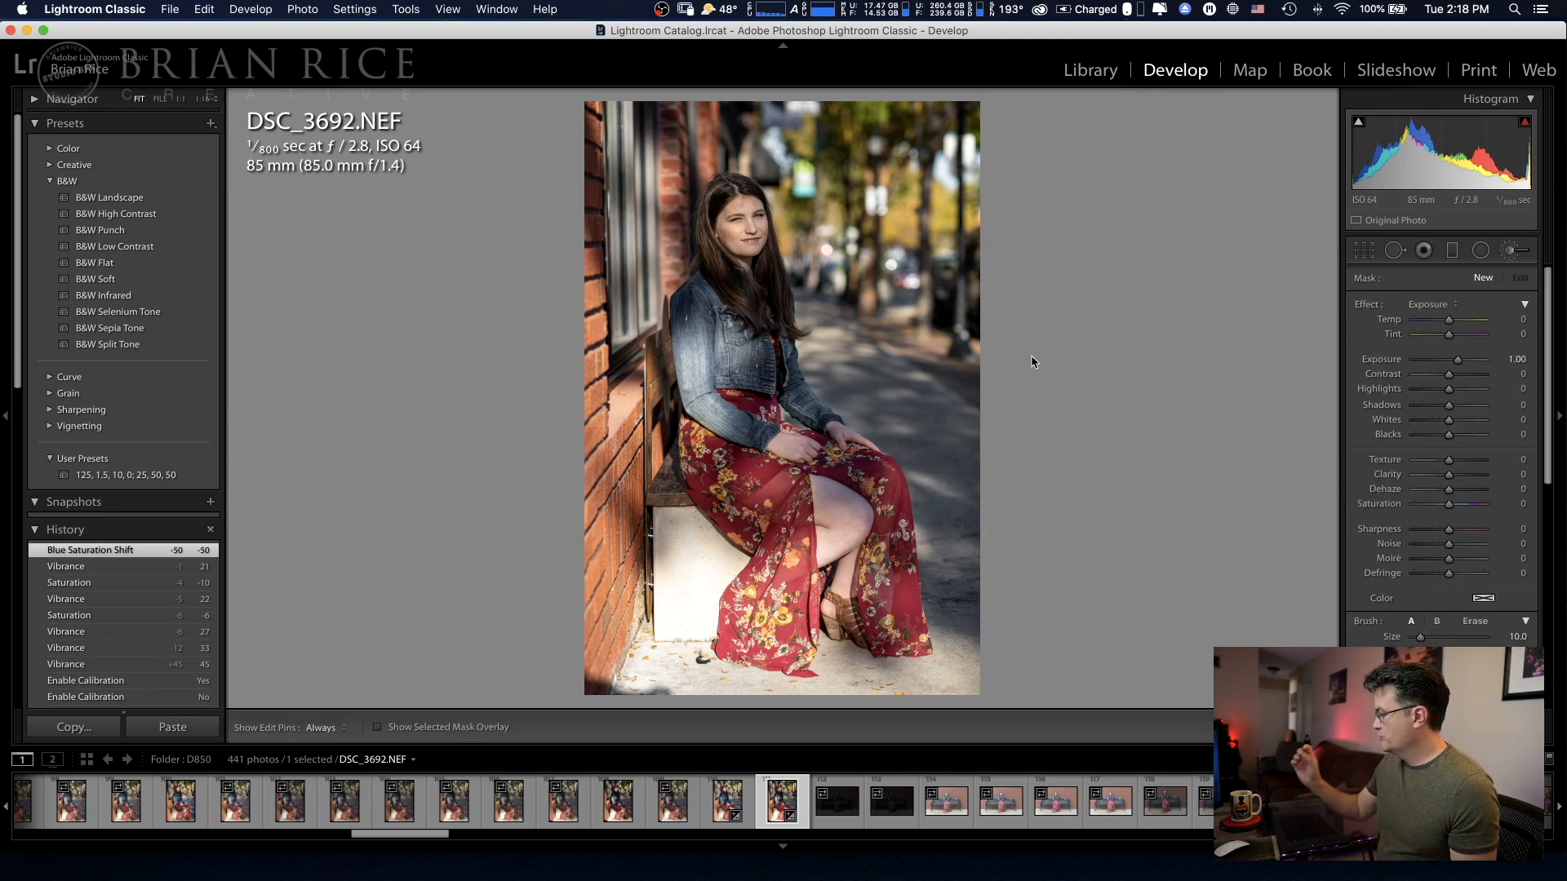
key(h)
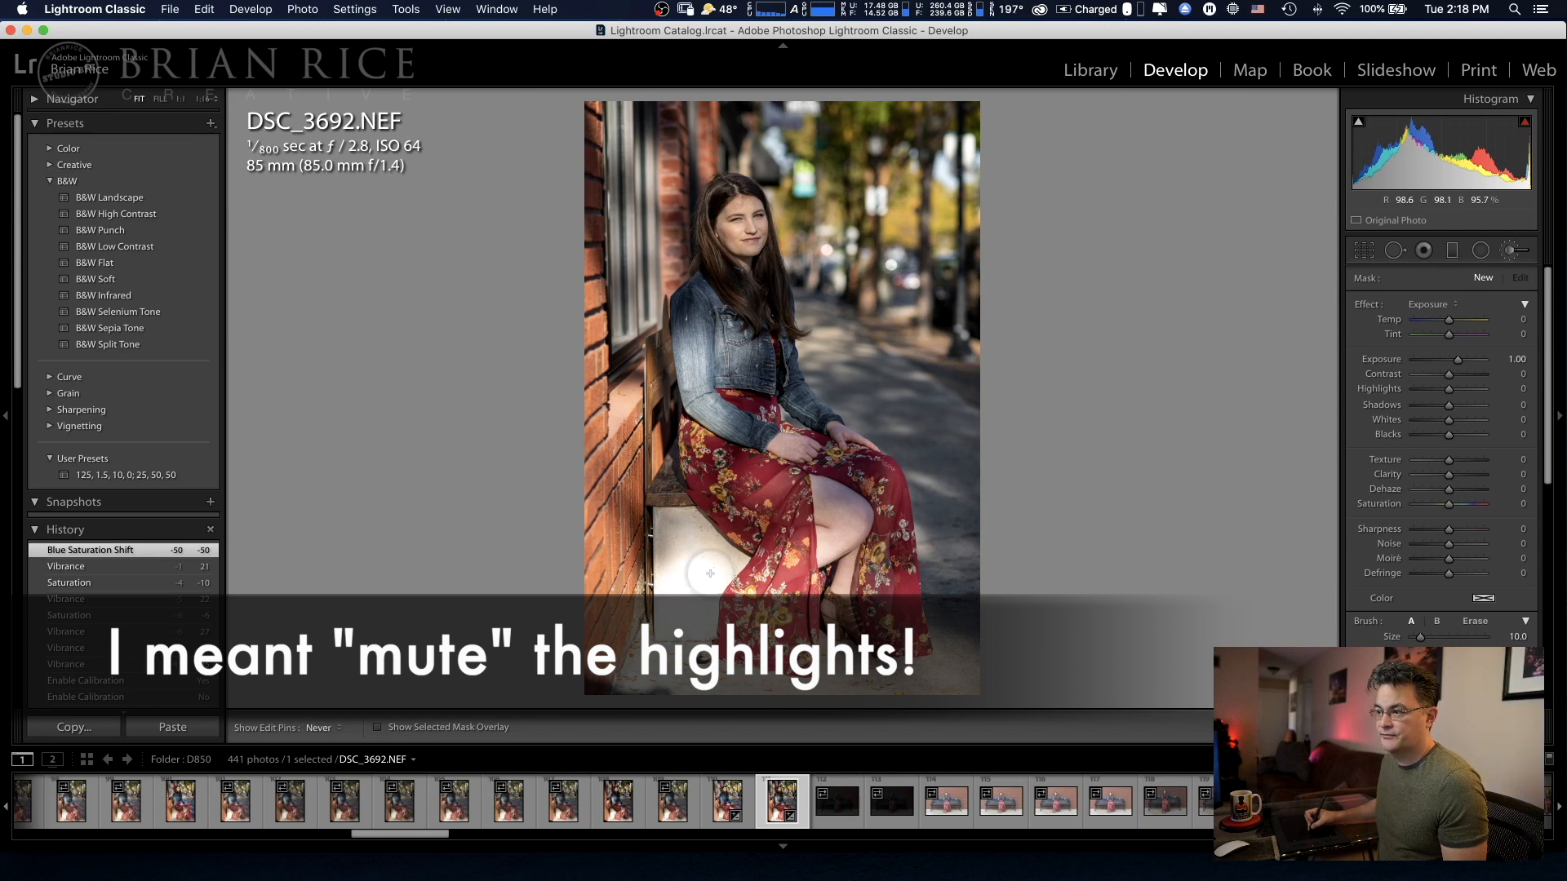
drag(710, 574, 684, 585)
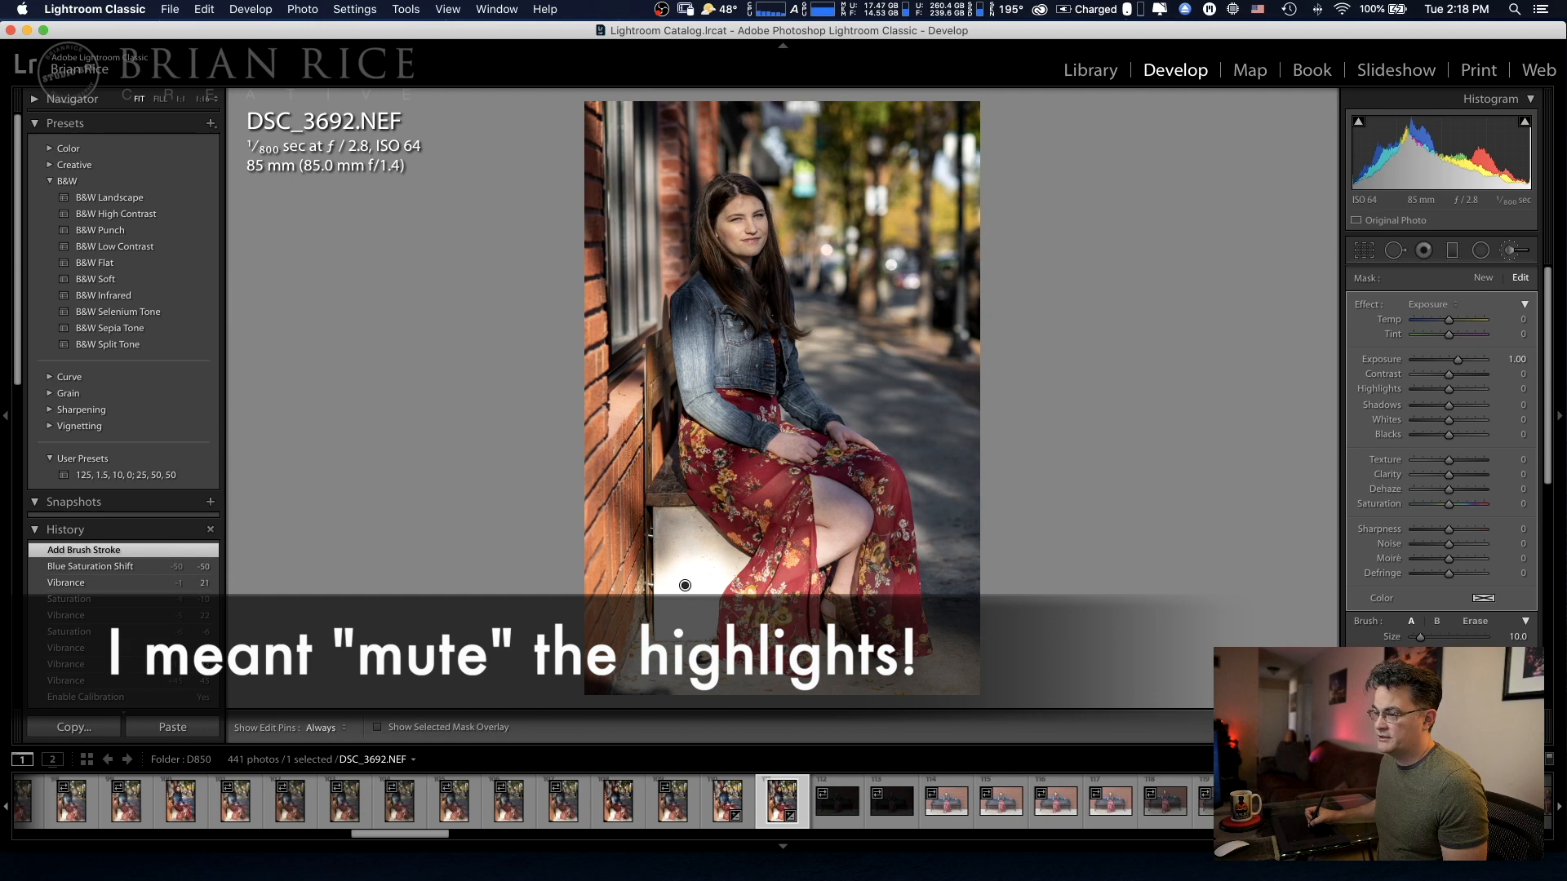
key(h)
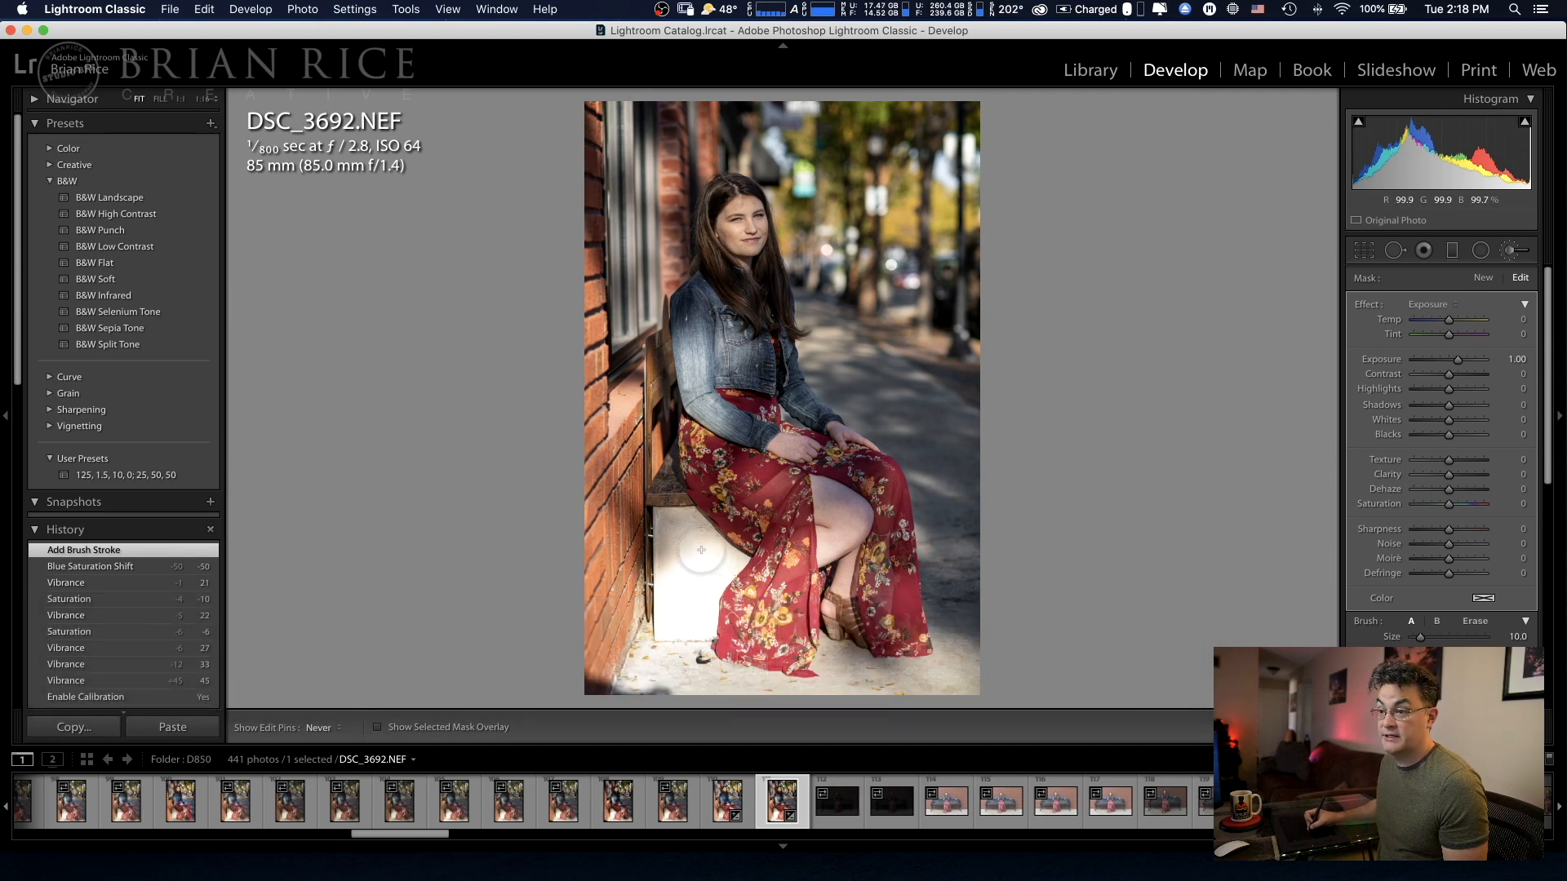
mouse_move(670, 606)
mouse_down()
mouse_move(686, 620)
mouse_move(694, 604)
mouse_up()
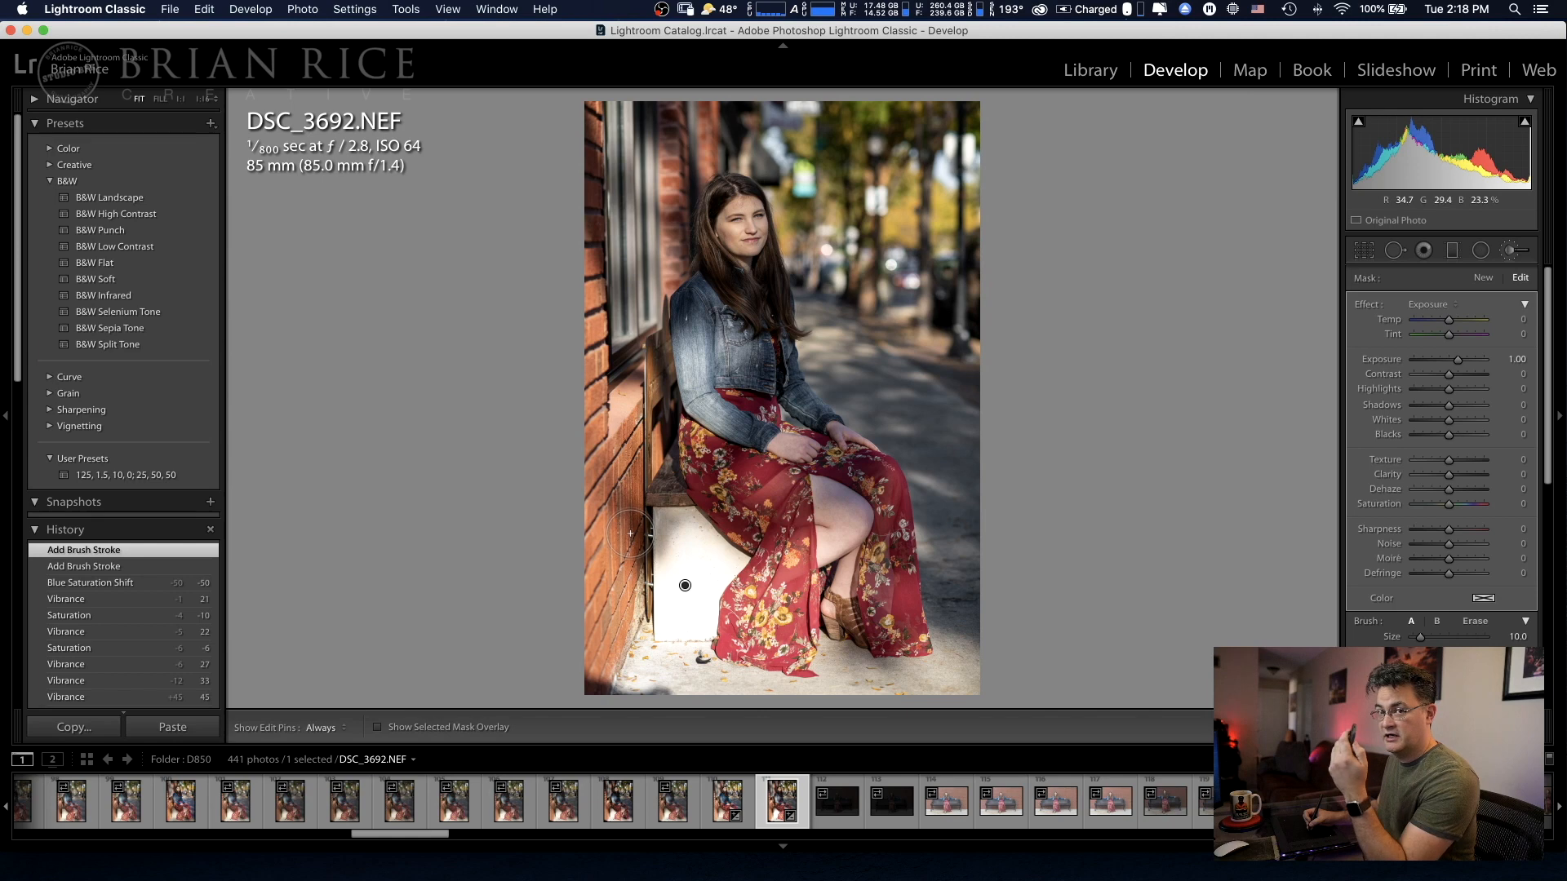
key(o)
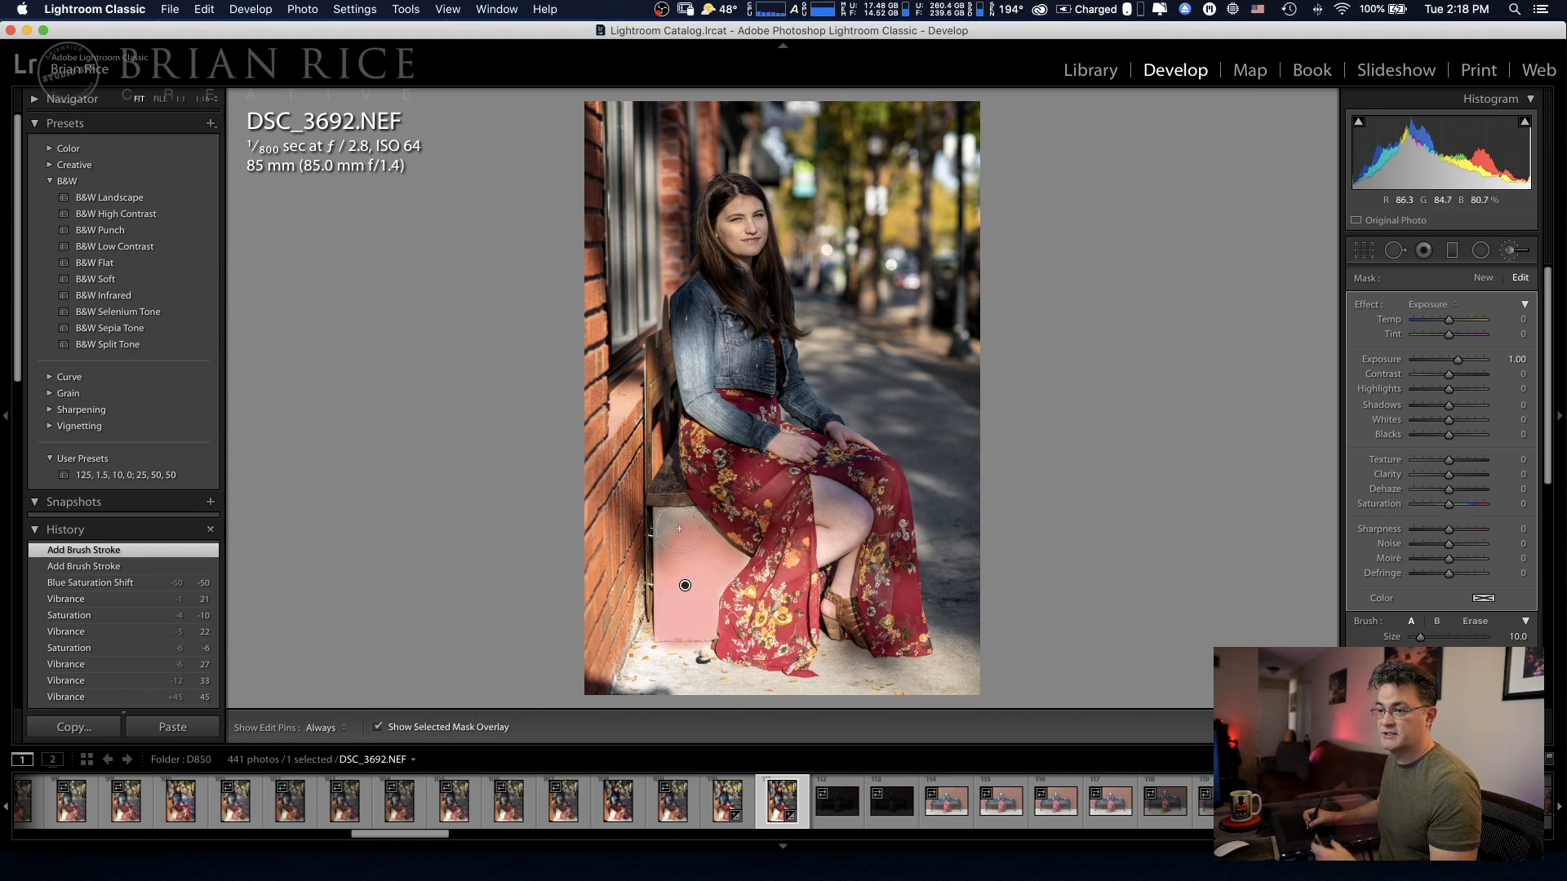
key(h)
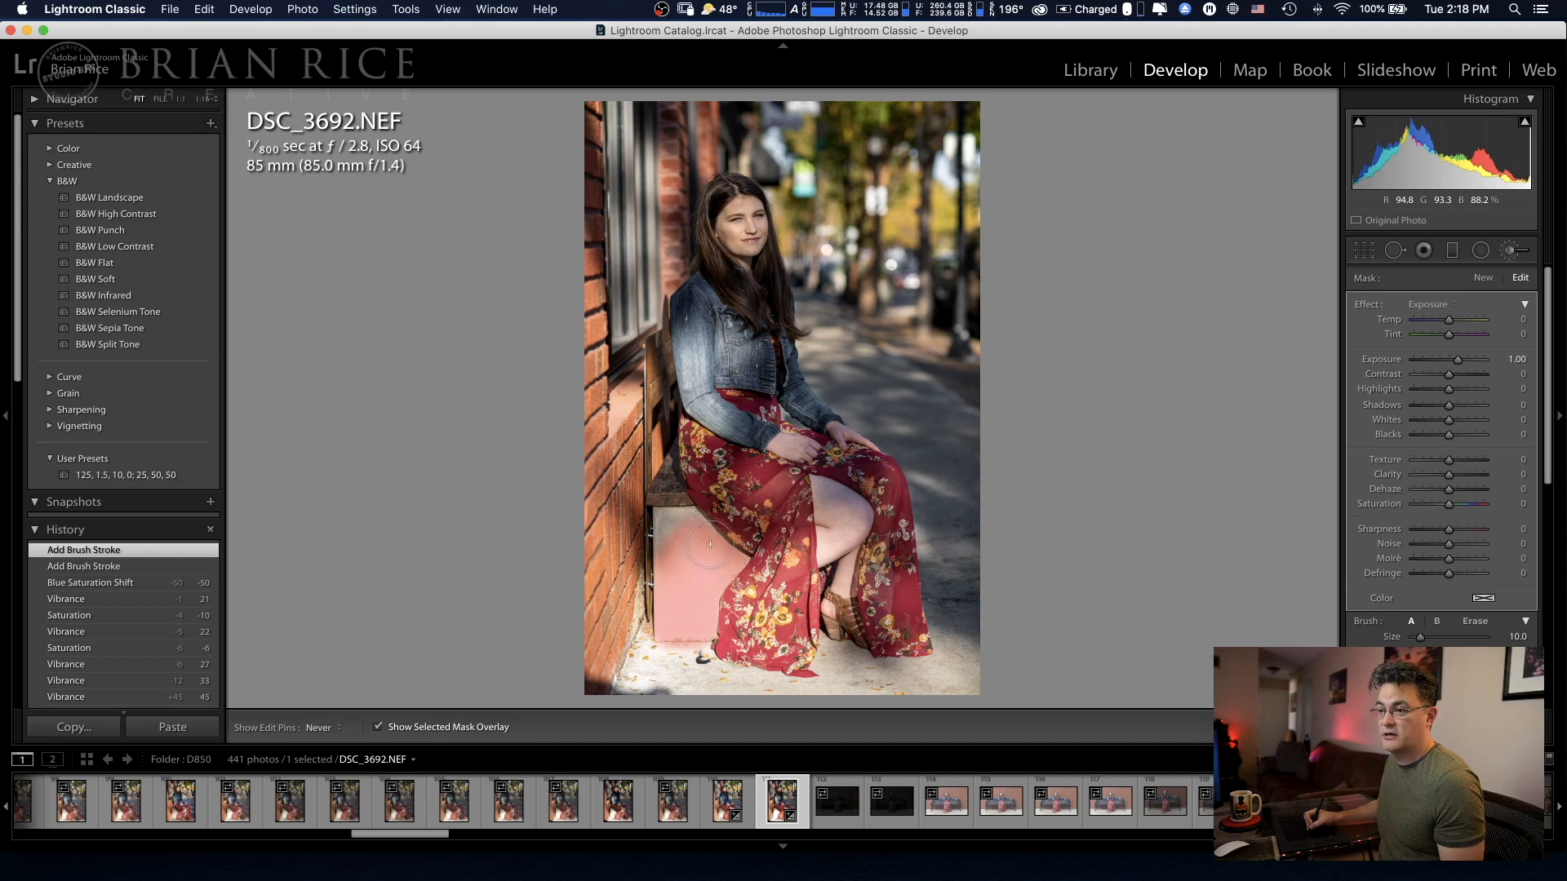
click(672, 556)
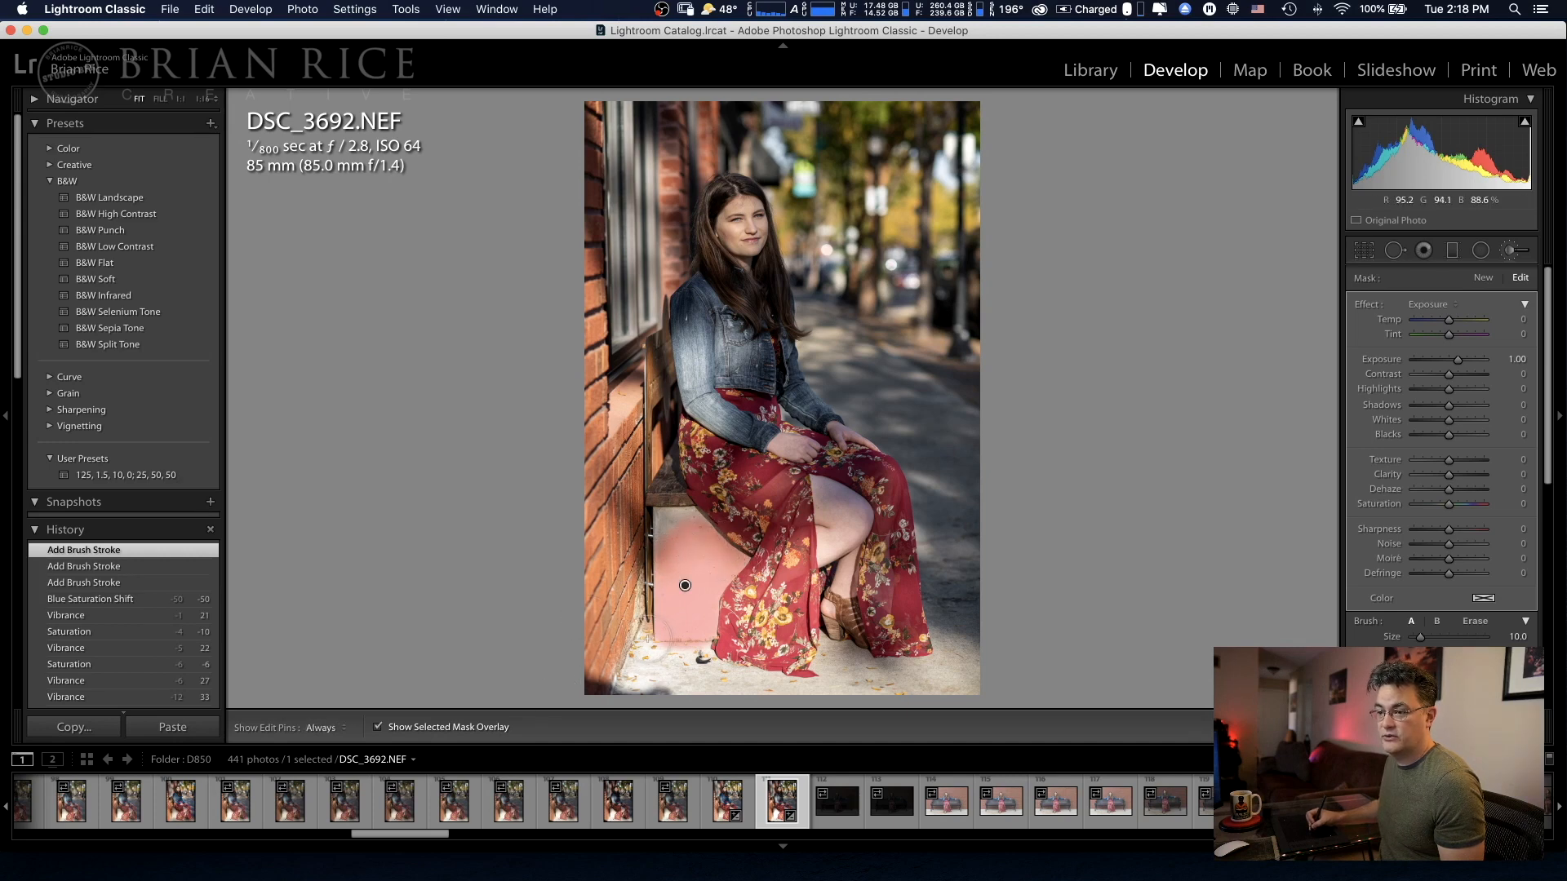
- Extend the brush mask over the sunlit sidewalk, leg, brick ledge and denim jacket sleeve, and hide the mask overlay
mouse_move(642, 648)
mouse_down()
mouse_move(654, 683)
mouse_move(684, 666)
mouse_move(696, 686)
mouse_move(736, 684)
mouse_move(703, 671)
mouse_move(795, 701)
mouse_move(859, 693)
mouse_move(775, 691)
mouse_move(845, 674)
mouse_move(822, 669)
mouse_move(843, 653)
mouse_move(915, 681)
mouse_move(975, 659)
mouse_move(939, 646)
mouse_move(951, 677)
mouse_up()
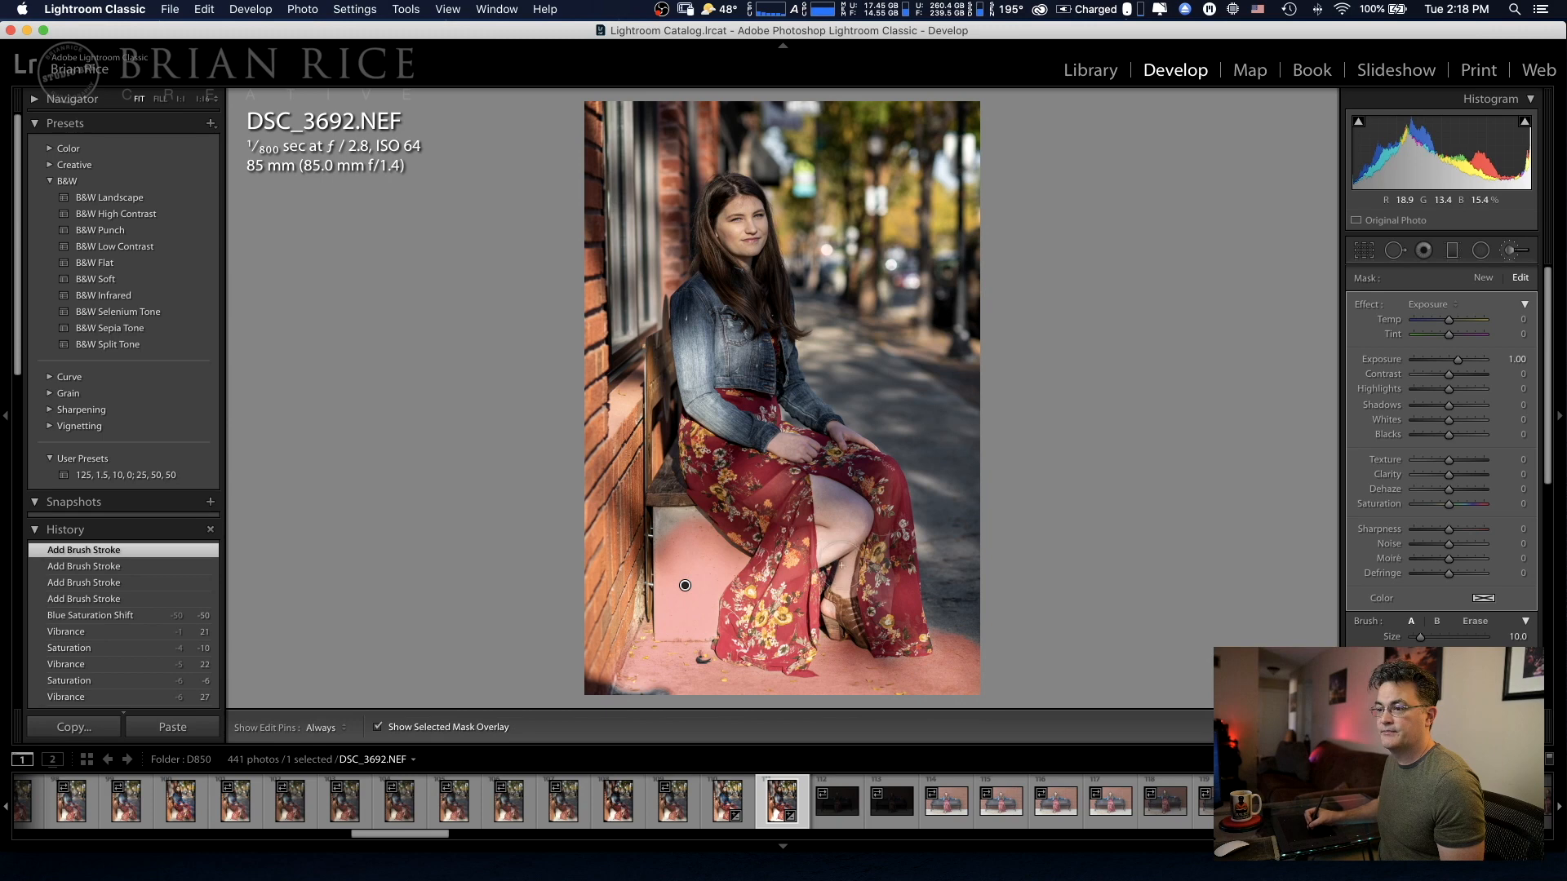
mouse_move(831, 547)
mouse_down()
mouse_move(848, 532)
mouse_move(829, 529)
mouse_up()
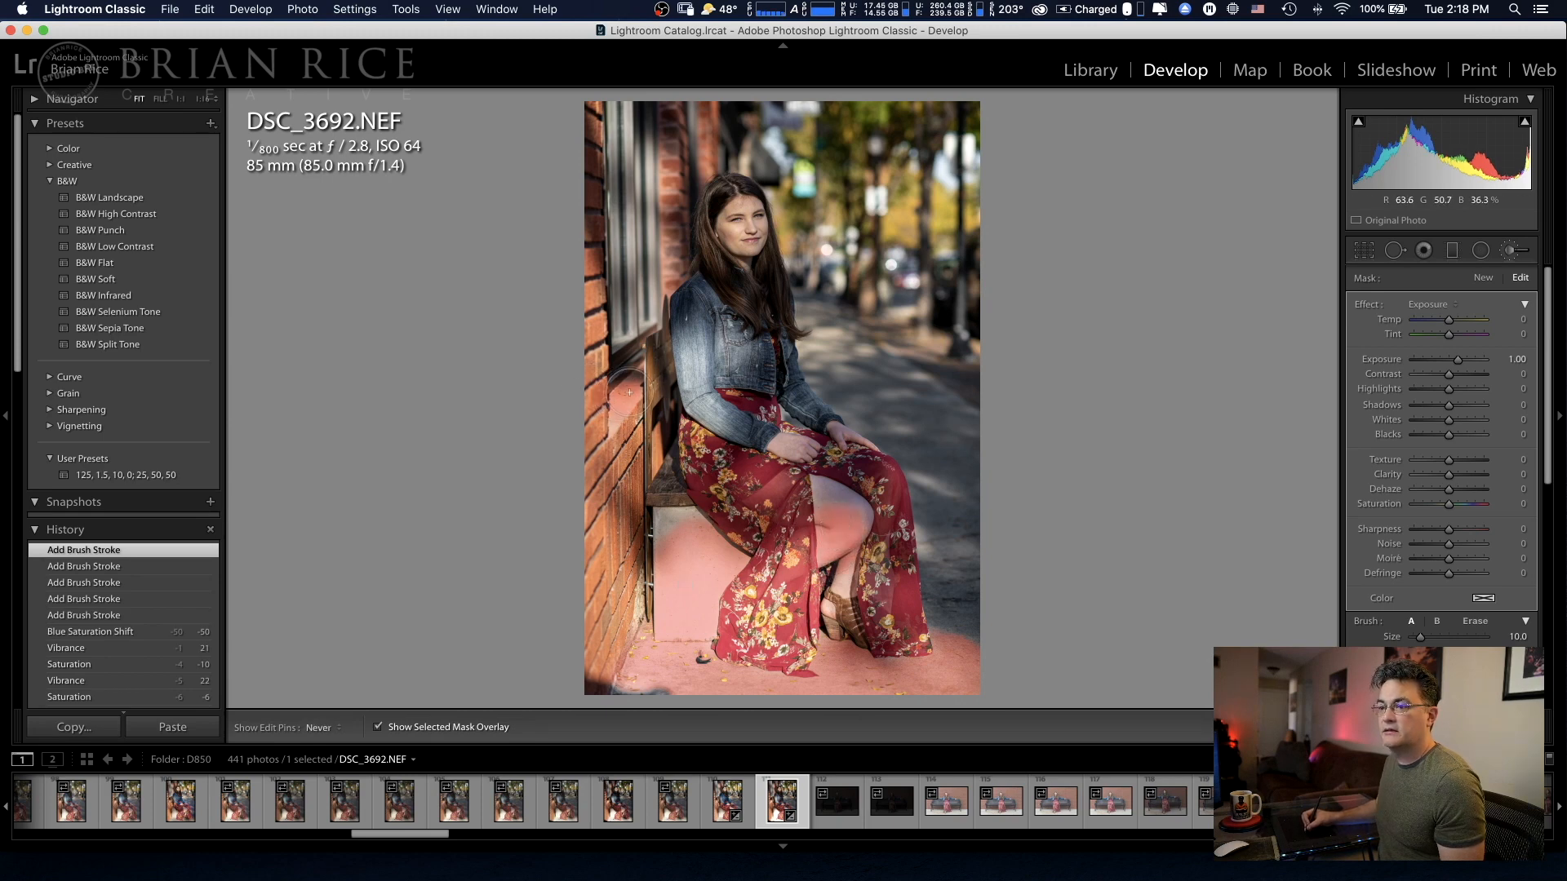
drag(608, 418, 643, 377)
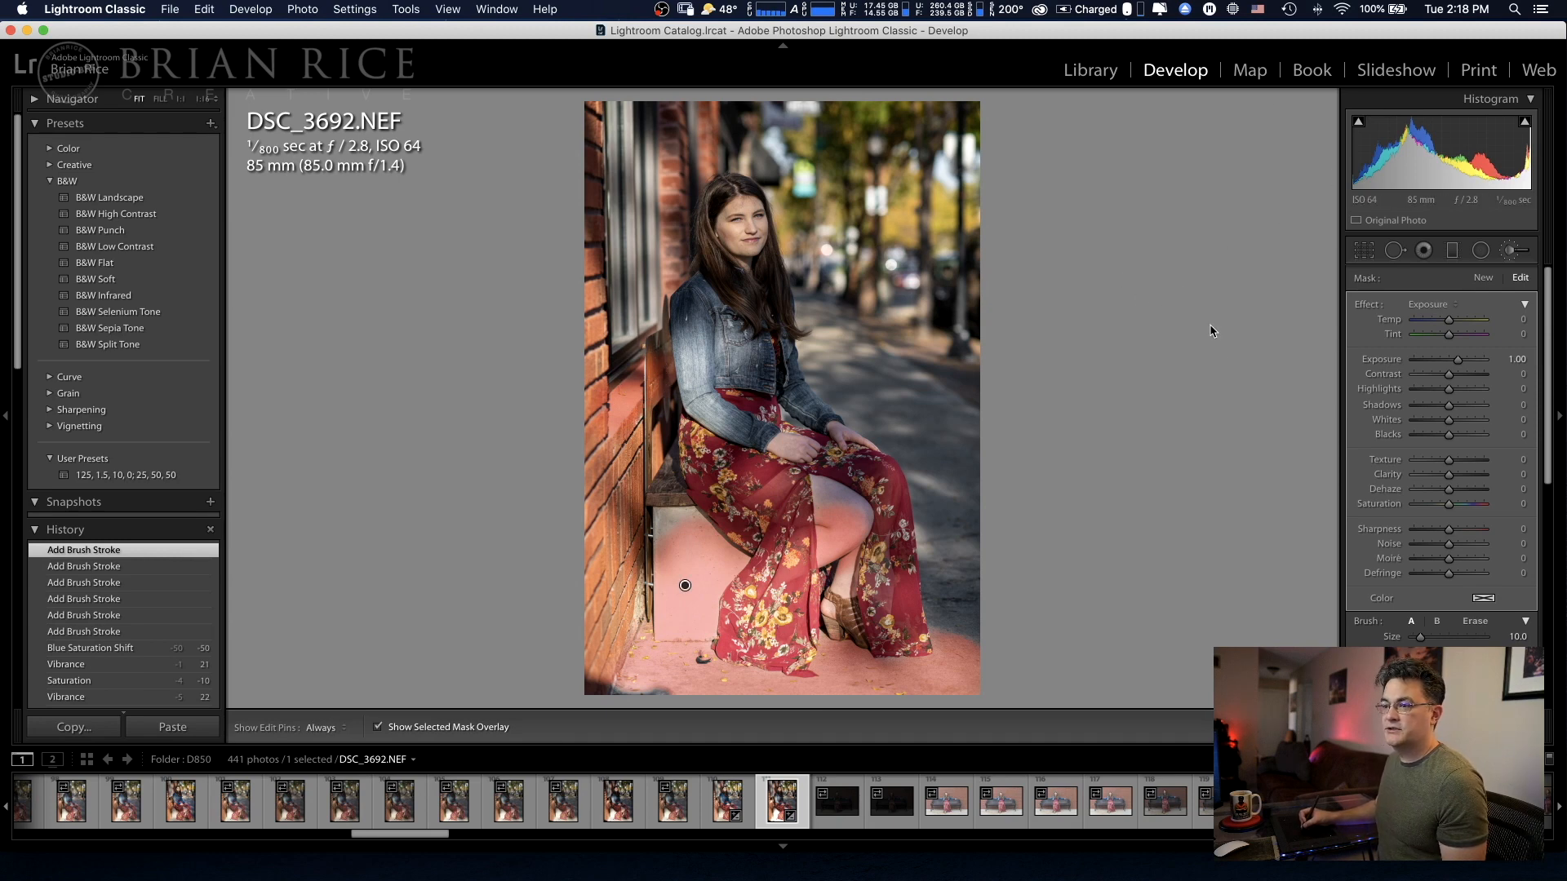
mouse_move(694, 347)
mouse_down()
mouse_move(683, 380)
mouse_move(693, 357)
mouse_move(703, 400)
mouse_move(727, 412)
mouse_move(706, 303)
mouse_move(707, 349)
mouse_up()
drag(719, 409, 743, 401)
key(o)
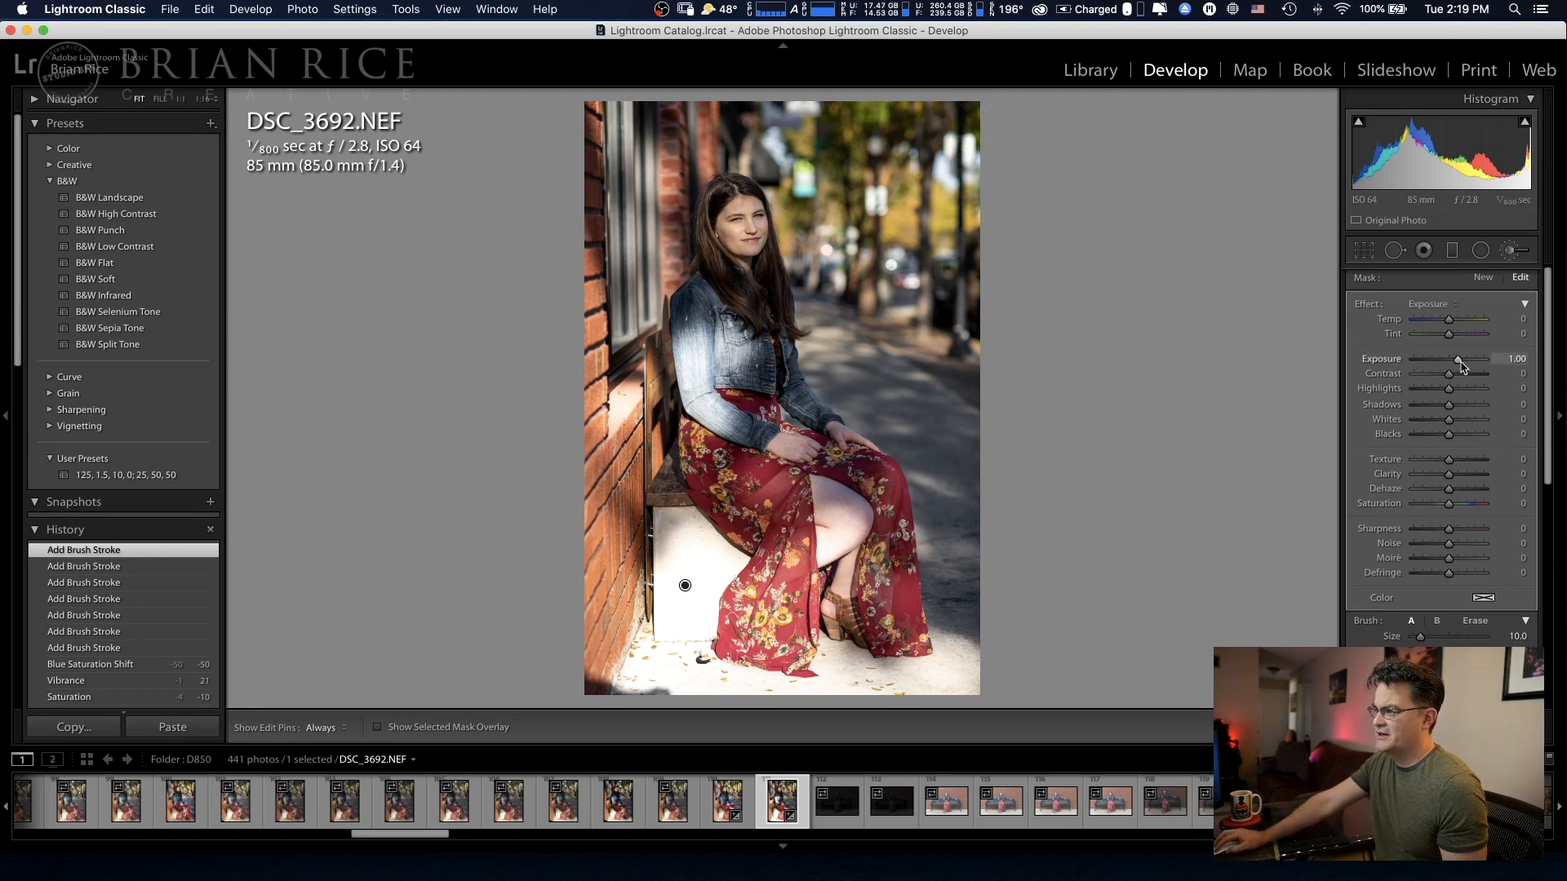
- Set the brushed areas' Exposure to −0.26 and Highlights to −83, compare with the before version, and close the Adjustment Brush
drag(1459, 364, 1449, 364)
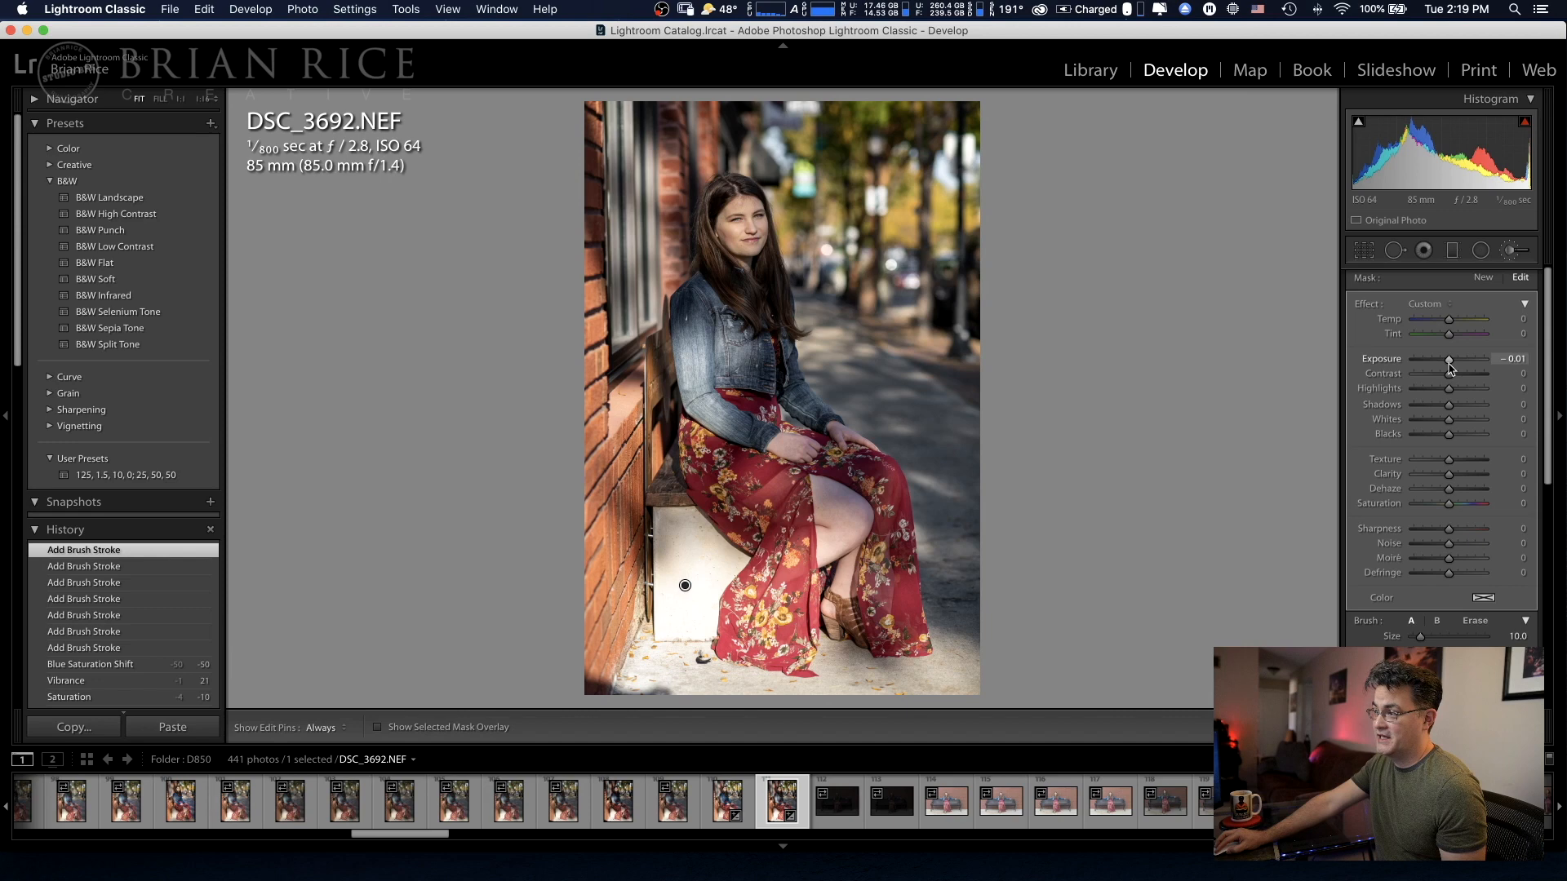
click(1449, 368)
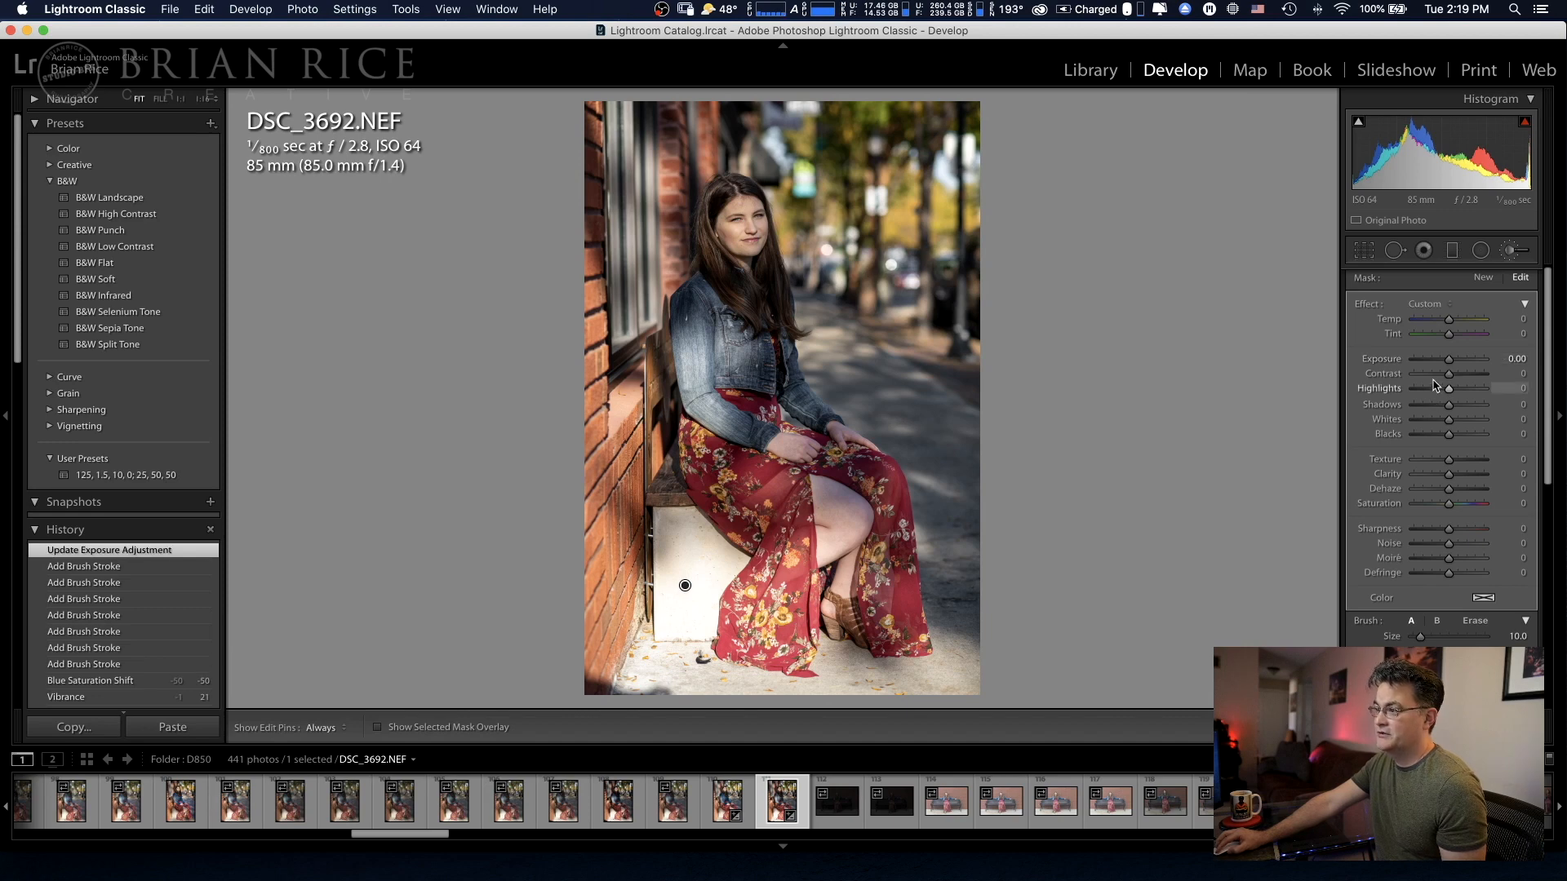
mouse_move(1429, 390)
mouse_down()
mouse_move(1508, 393)
mouse_move(1387, 389)
mouse_move(1444, 394)
mouse_move(1420, 396)
mouse_up()
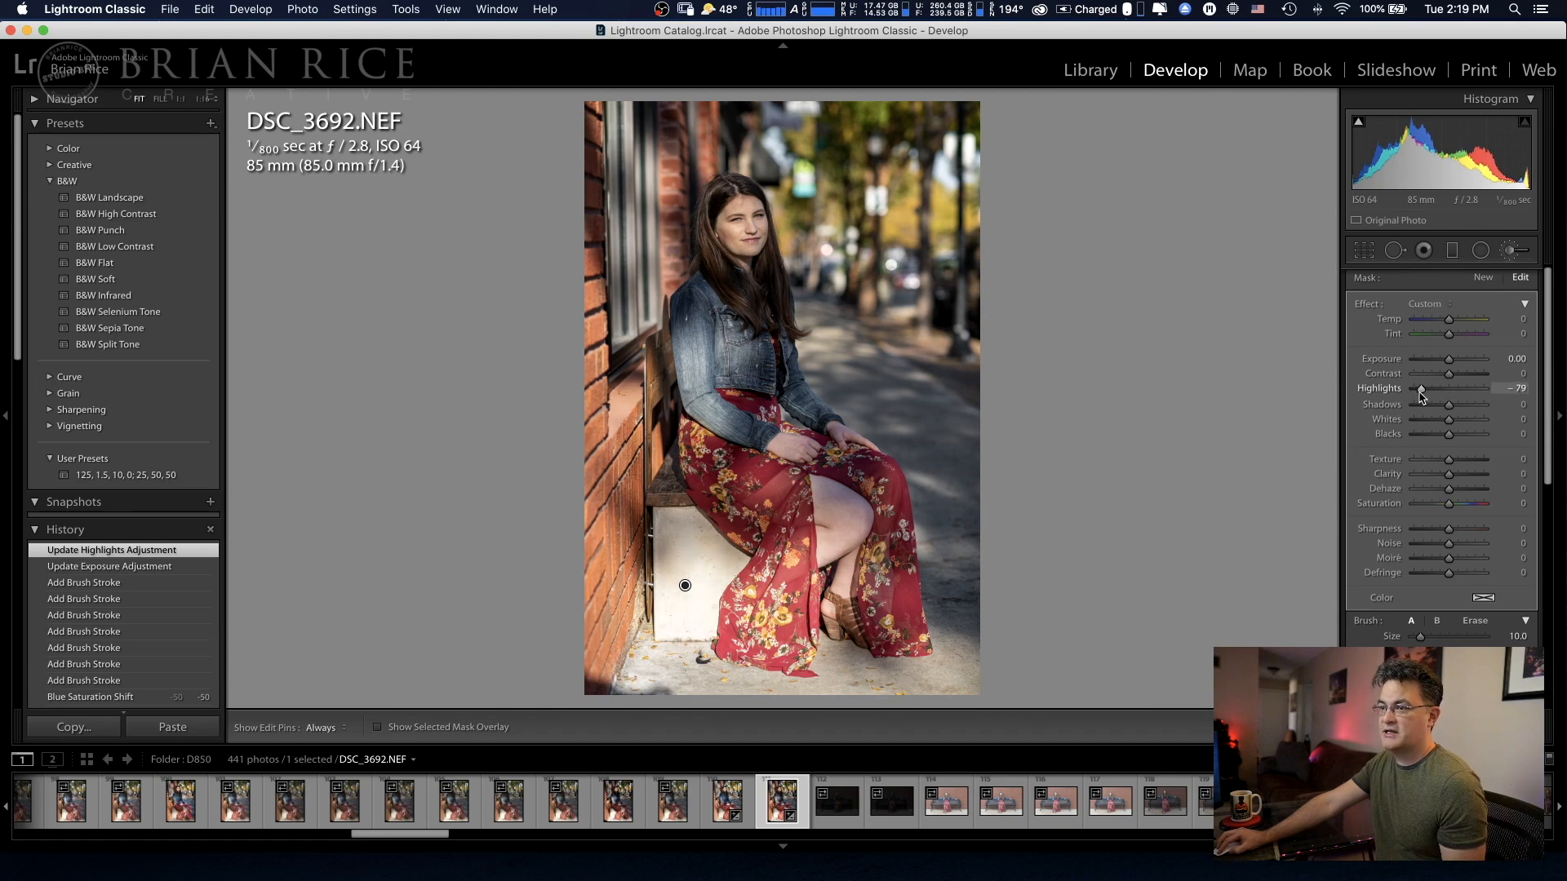
drag(1449, 360, 1449, 367)
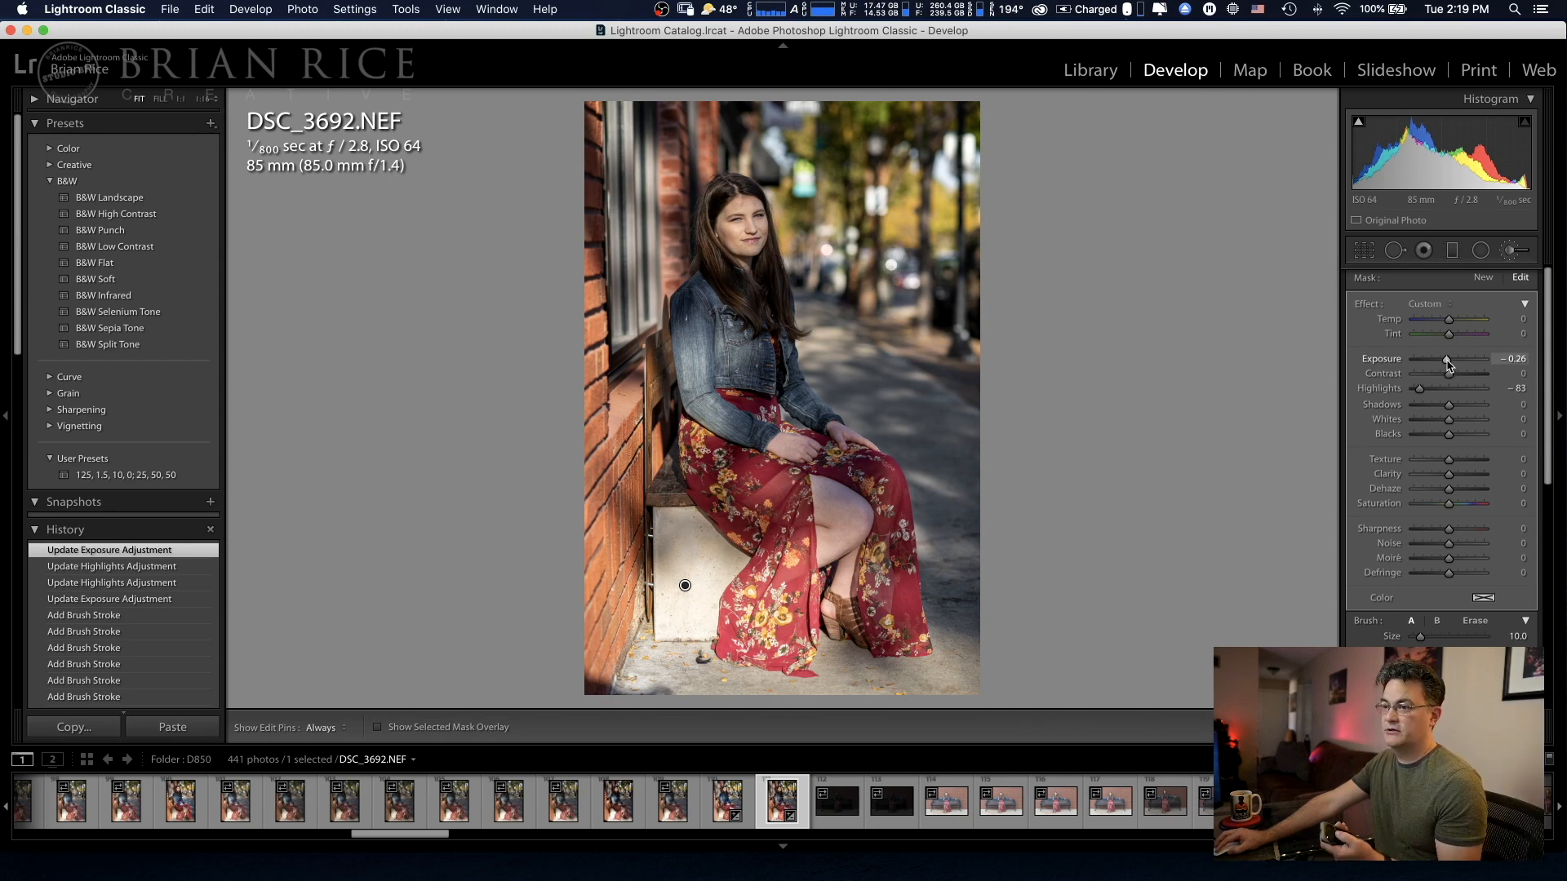
key(backslash)
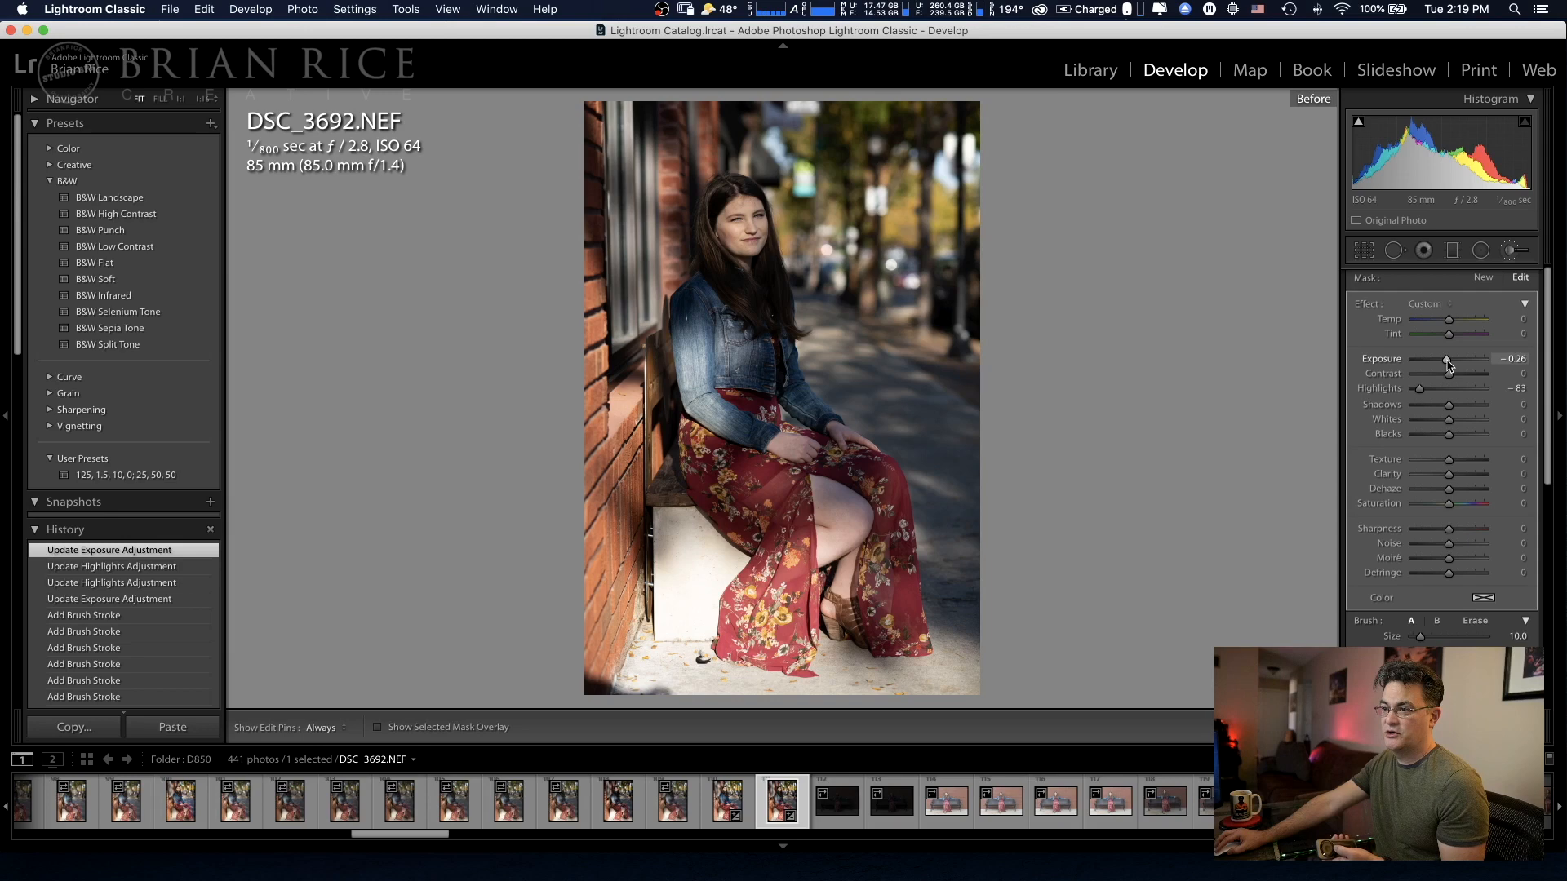
key(backslash)
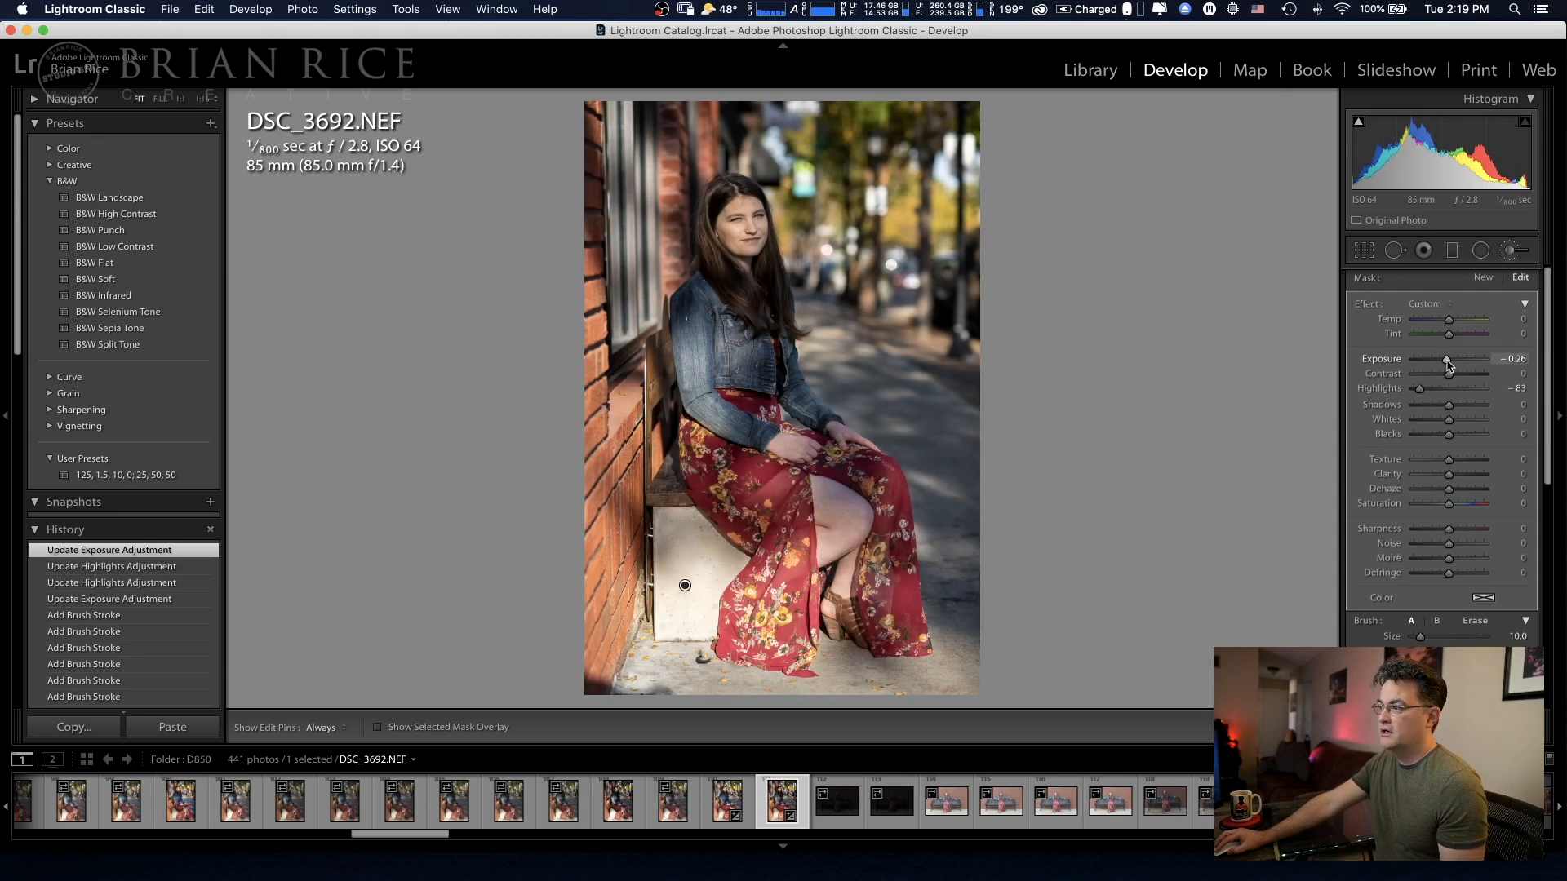
click(1510, 251)
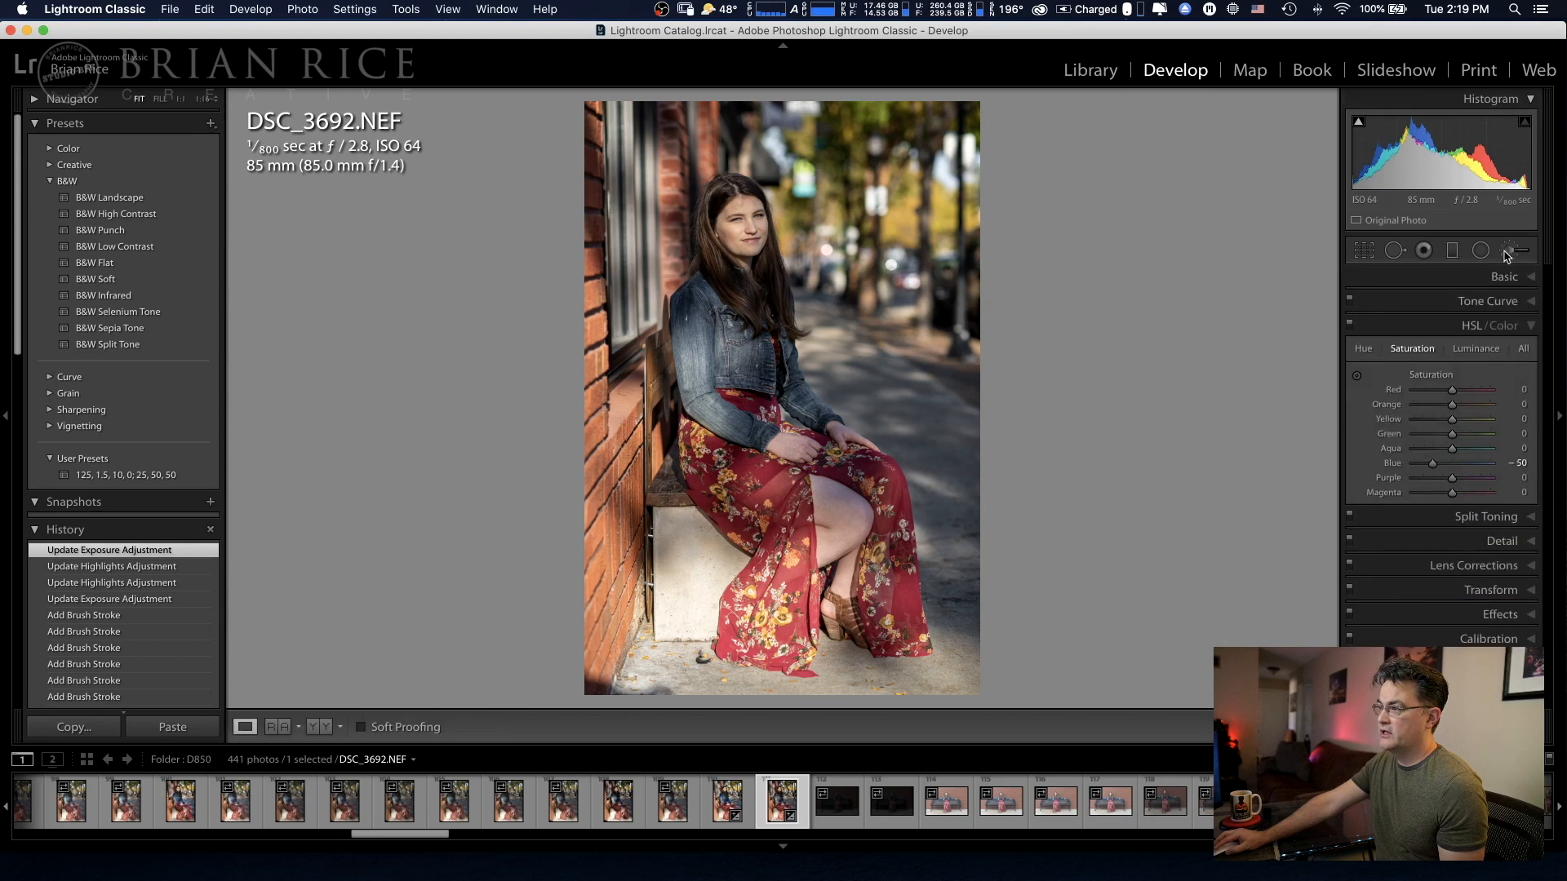
click(1509, 250)
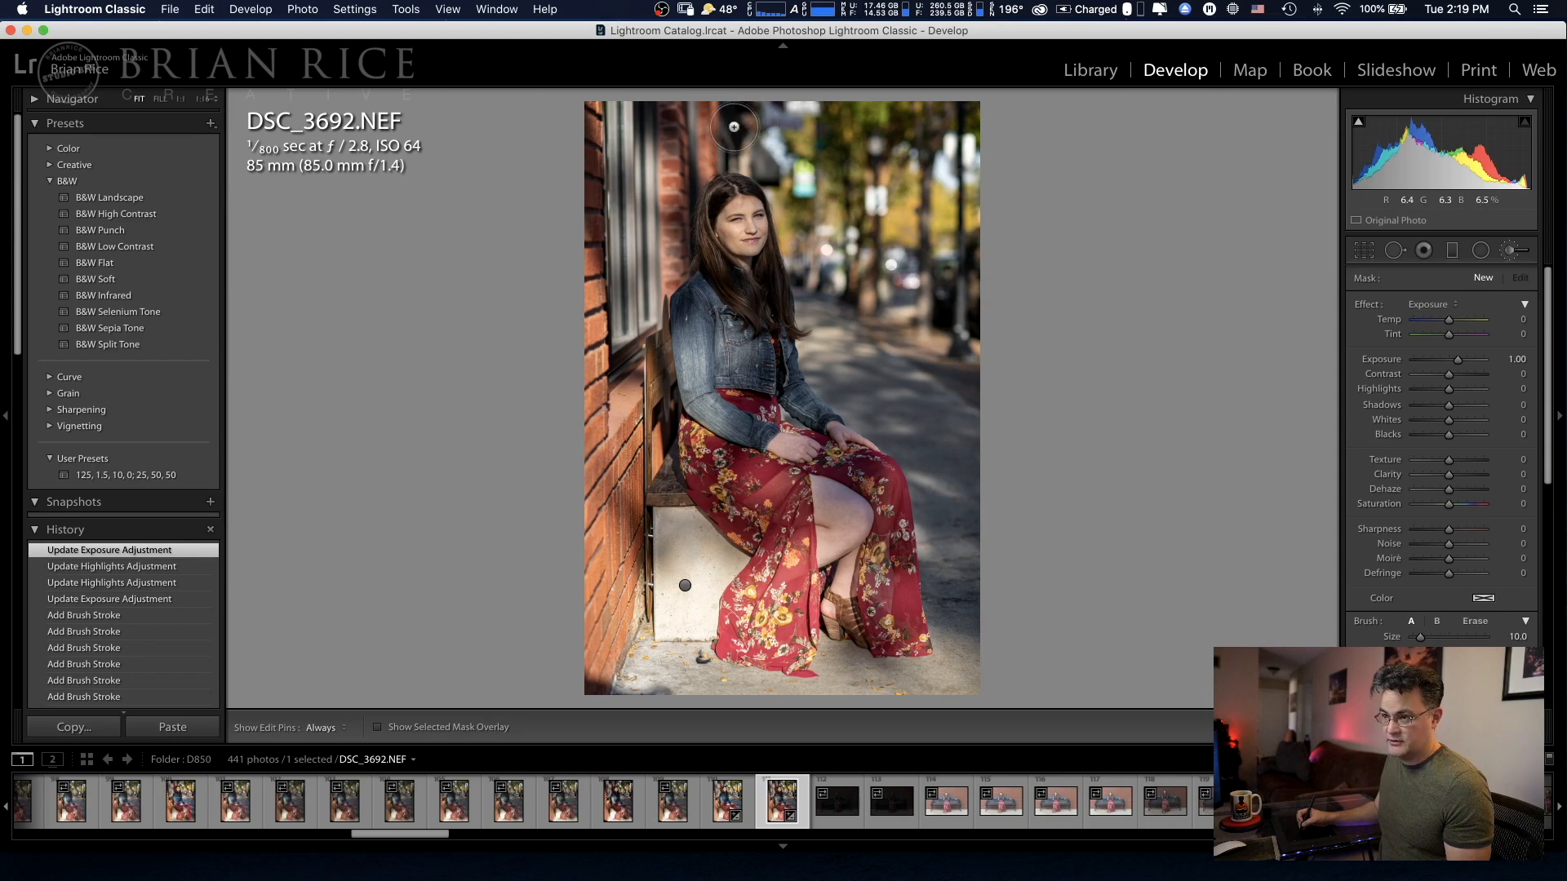
key(F1)
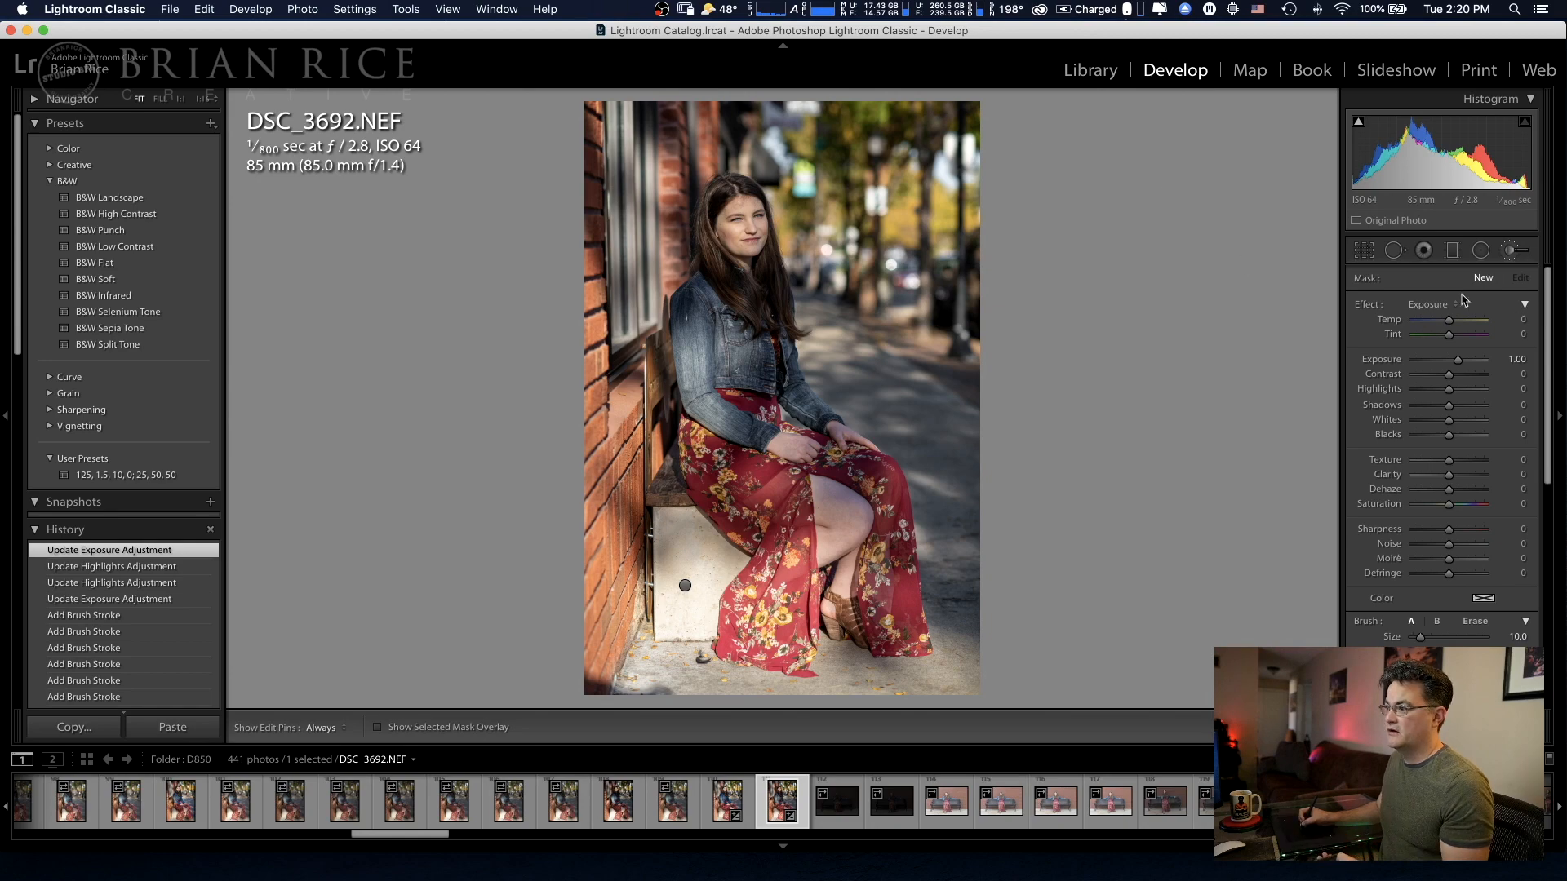
click(1512, 251)
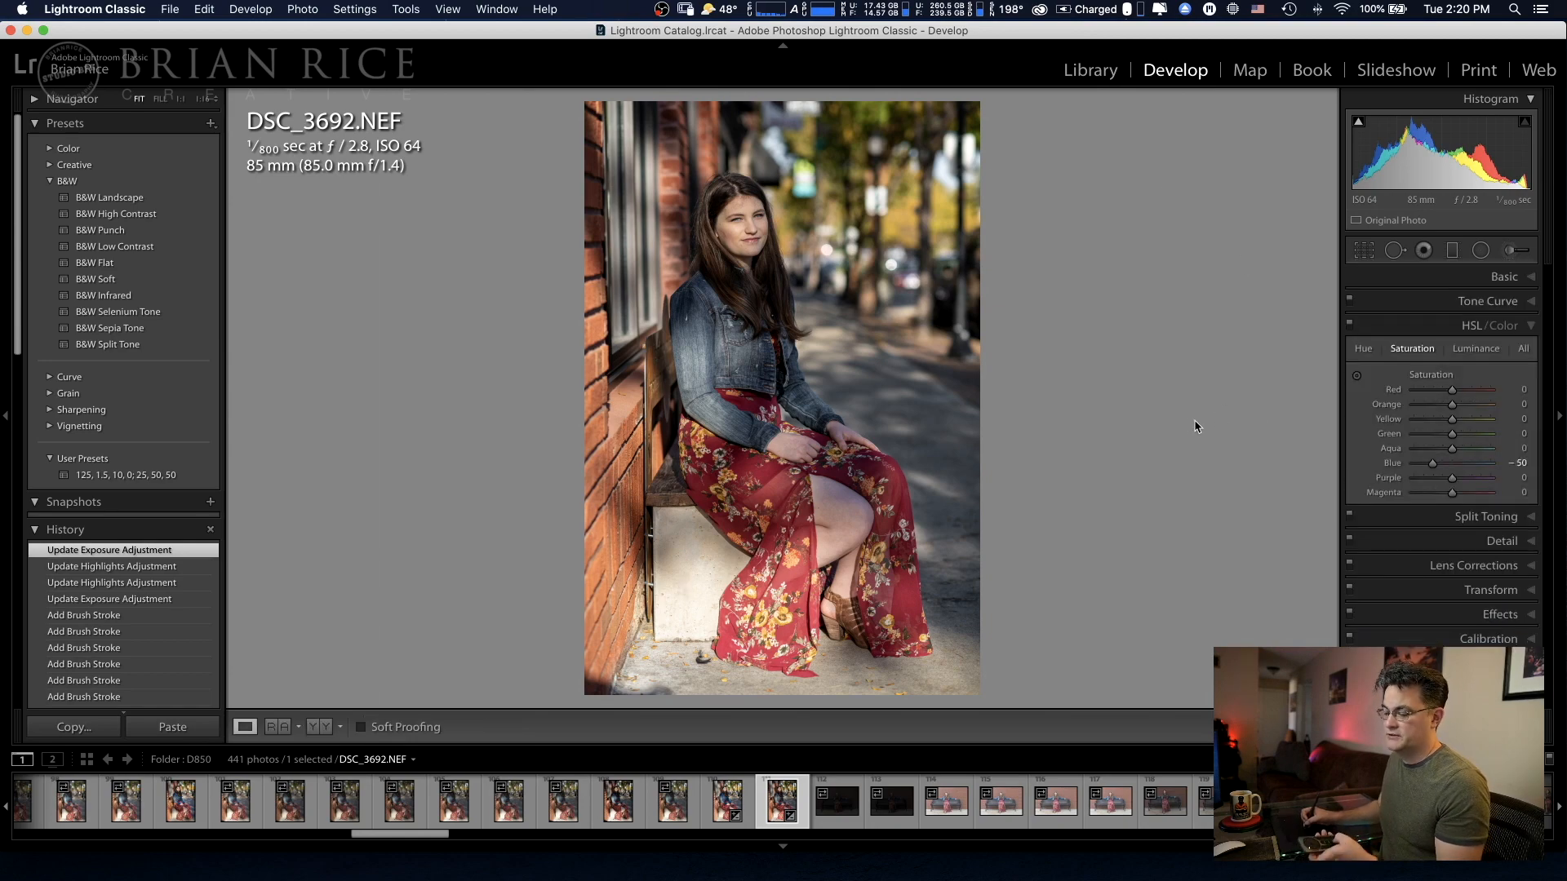
- Paint a new Adjustment Brush mask over the woman's face from cheeks to forehead, with the mask overlay shown
key(z)
drag(801, 318, 997, 604)
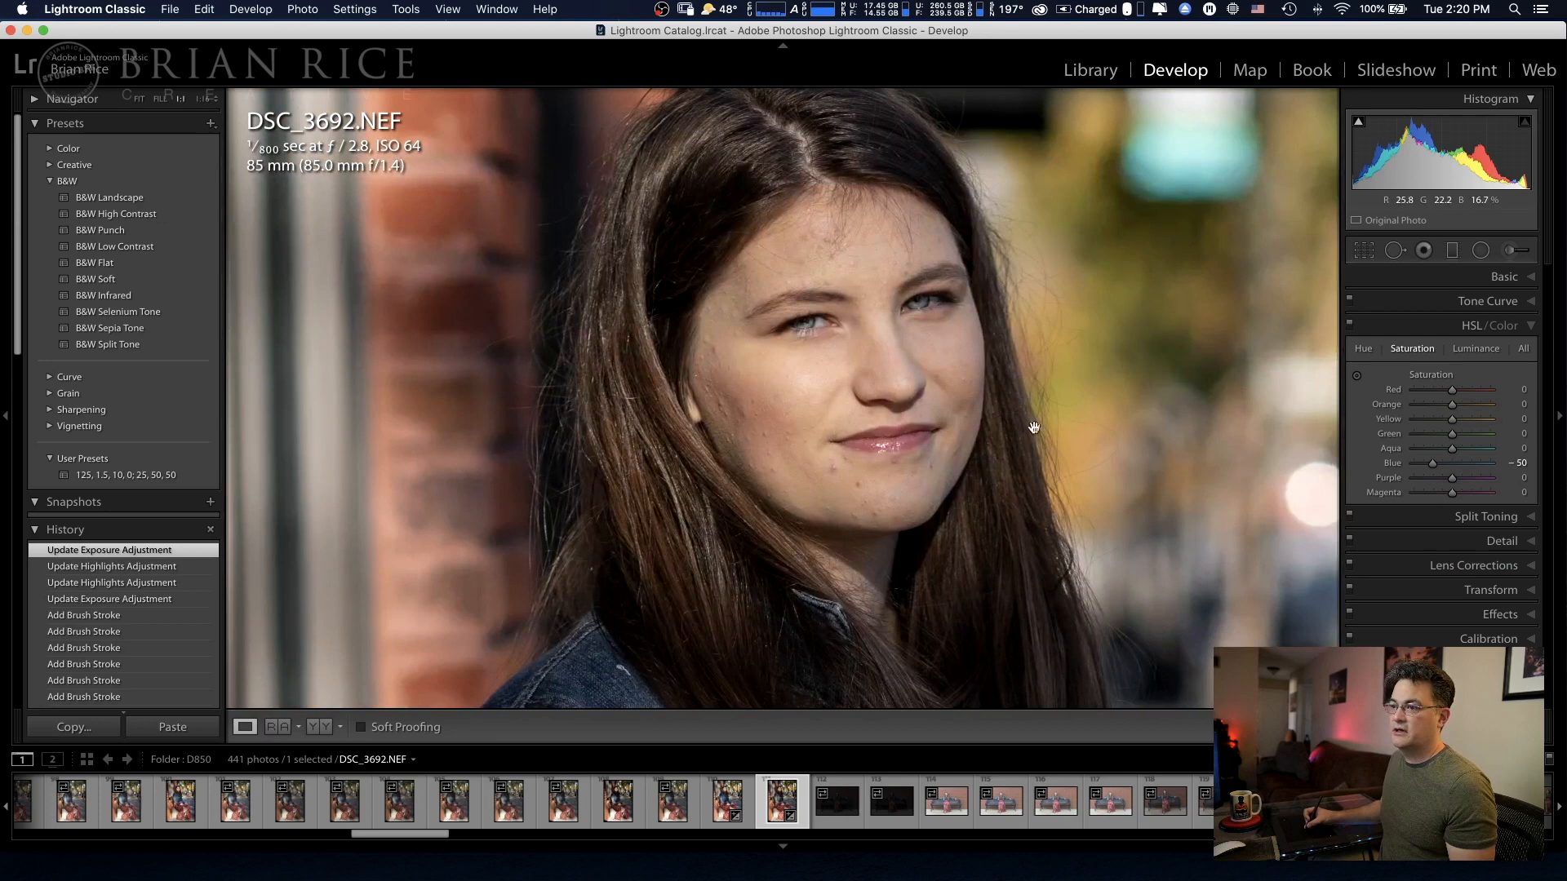
click(1509, 251)
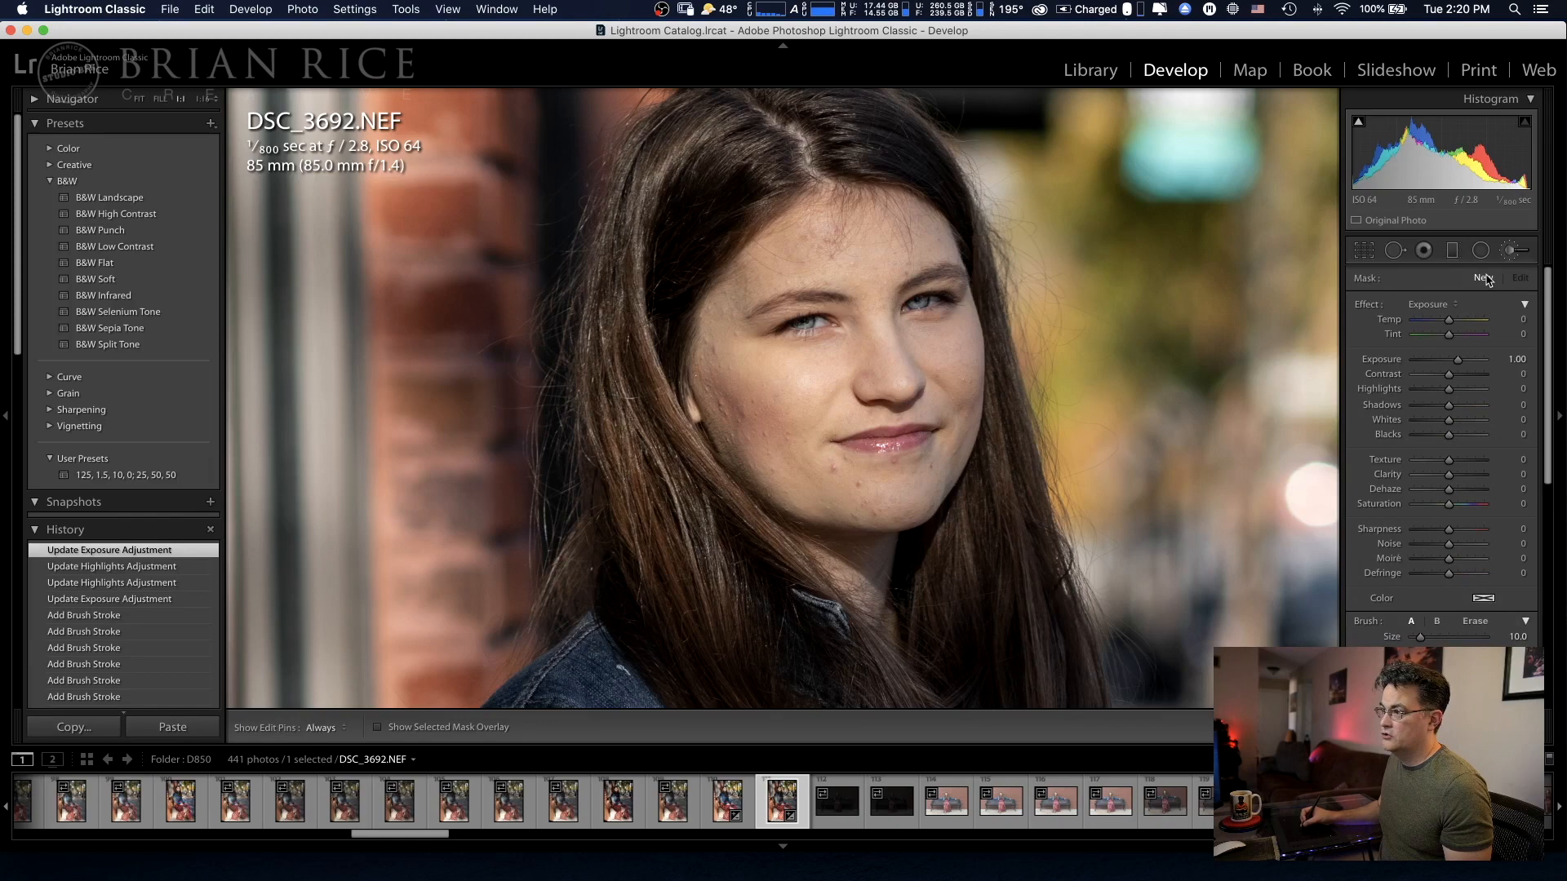
key(h)
mouse_move(702, 381)
mouse_down()
mouse_move(733, 366)
mouse_move(715, 422)
mouse_move(738, 401)
mouse_move(745, 431)
mouse_move(796, 430)
mouse_move(767, 459)
mouse_move(854, 462)
mouse_up()
key(o)
key(h)
mouse_move(763, 359)
mouse_down()
mouse_move(739, 302)
mouse_move(865, 236)
mouse_move(865, 302)
mouse_move(781, 392)
mouse_move(893, 383)
mouse_move(836, 441)
mouse_up()
mouse_move(784, 488)
mouse_down()
mouse_move(920, 496)
mouse_move(976, 422)
mouse_move(972, 400)
mouse_move(843, 426)
mouse_move(954, 423)
mouse_move(920, 450)
mouse_move(970, 393)
mouse_move(889, 357)
mouse_move(964, 320)
mouse_move(964, 351)
mouse_move(920, 371)
mouse_move(874, 314)
mouse_move(942, 264)
mouse_move(908, 256)
mouse_move(891, 224)
mouse_move(839, 209)
mouse_move(755, 233)
mouse_move(721, 263)
mouse_move(849, 212)
mouse_move(920, 213)
mouse_move(970, 297)
mouse_move(877, 247)
mouse_up()
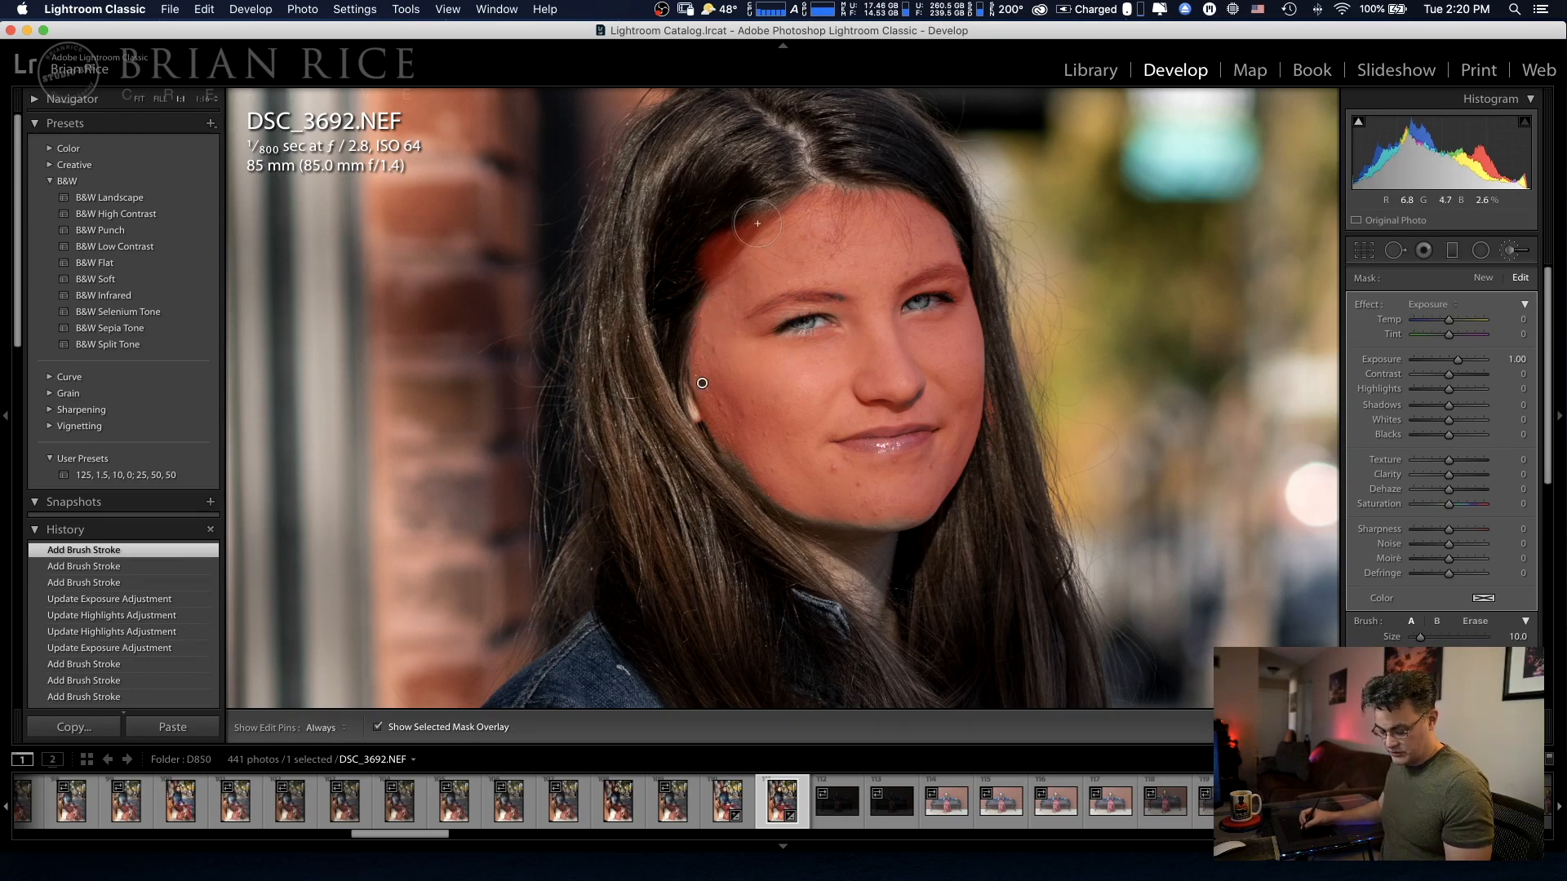
- Erase the mask spill from the hair along the forehead and temple with the brush's Erase mode
key(h)
key(alt)
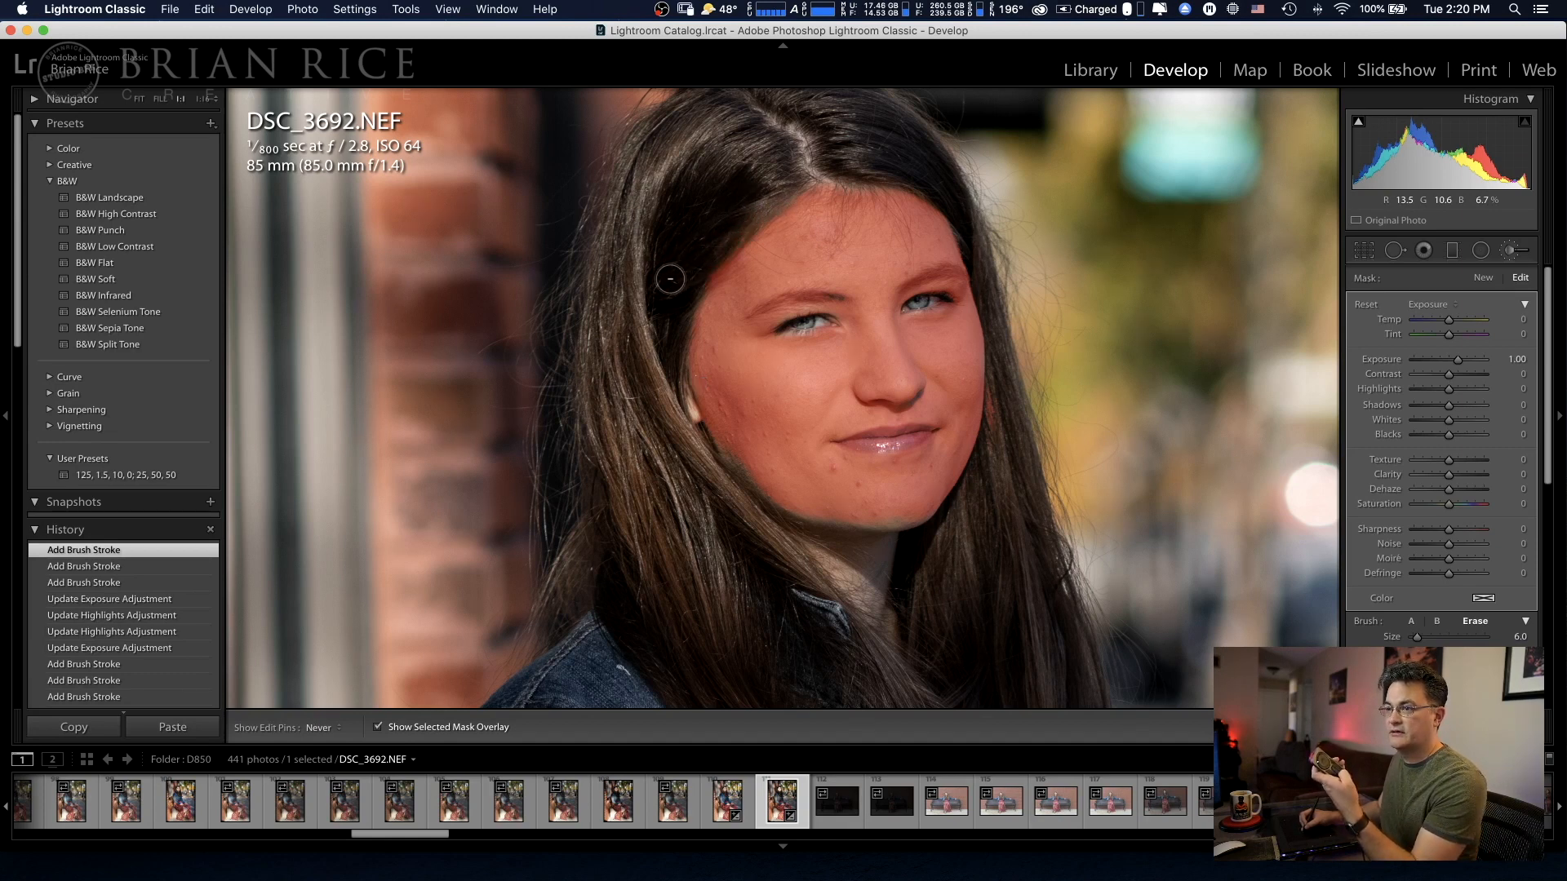
mouse_move(887, 170)
mouse_down()
mouse_move(938, 178)
mouse_move(892, 155)
mouse_up()
key(h)
mouse_move(799, 195)
mouse_down()
mouse_move(852, 206)
mouse_move(824, 182)
mouse_up()
key(h)
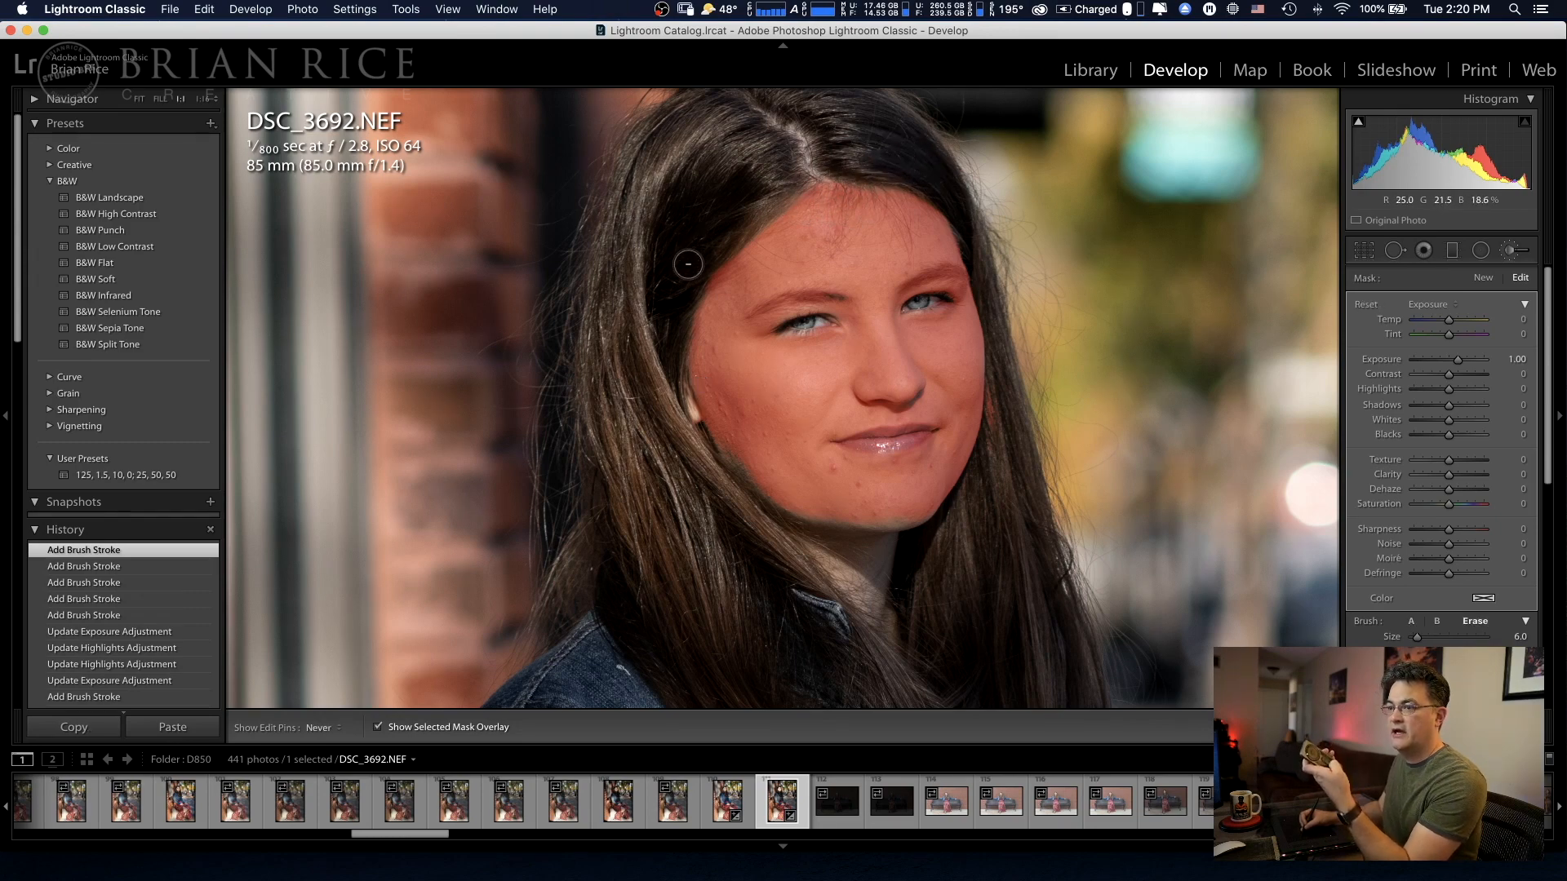
drag(721, 265, 701, 304)
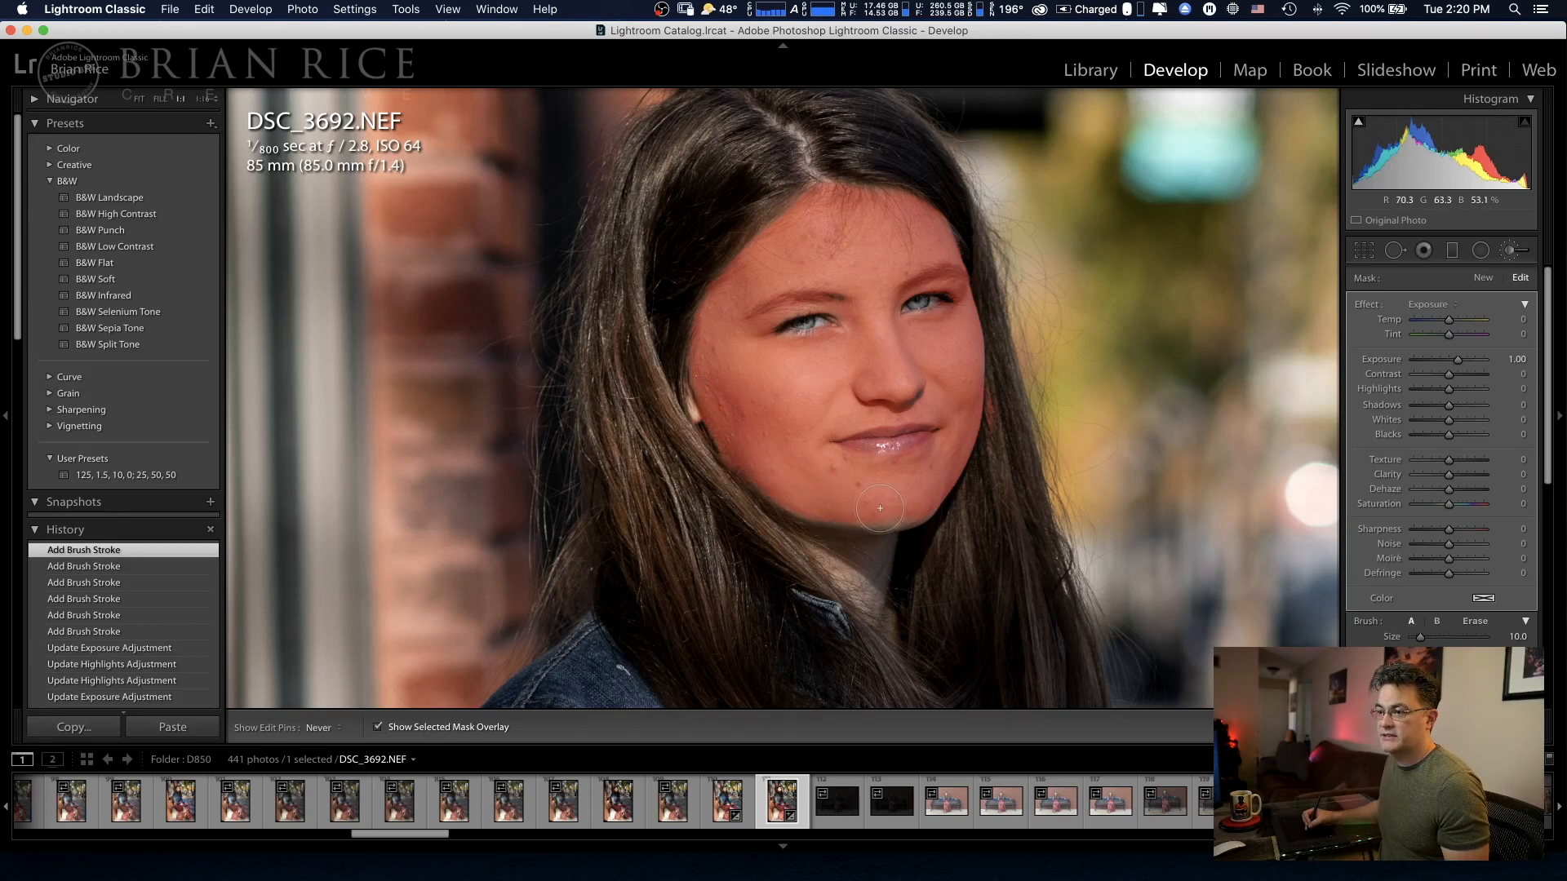
- Touch up the face mask along the jaw and hide the mask overlay
click(774, 484)
key(h)
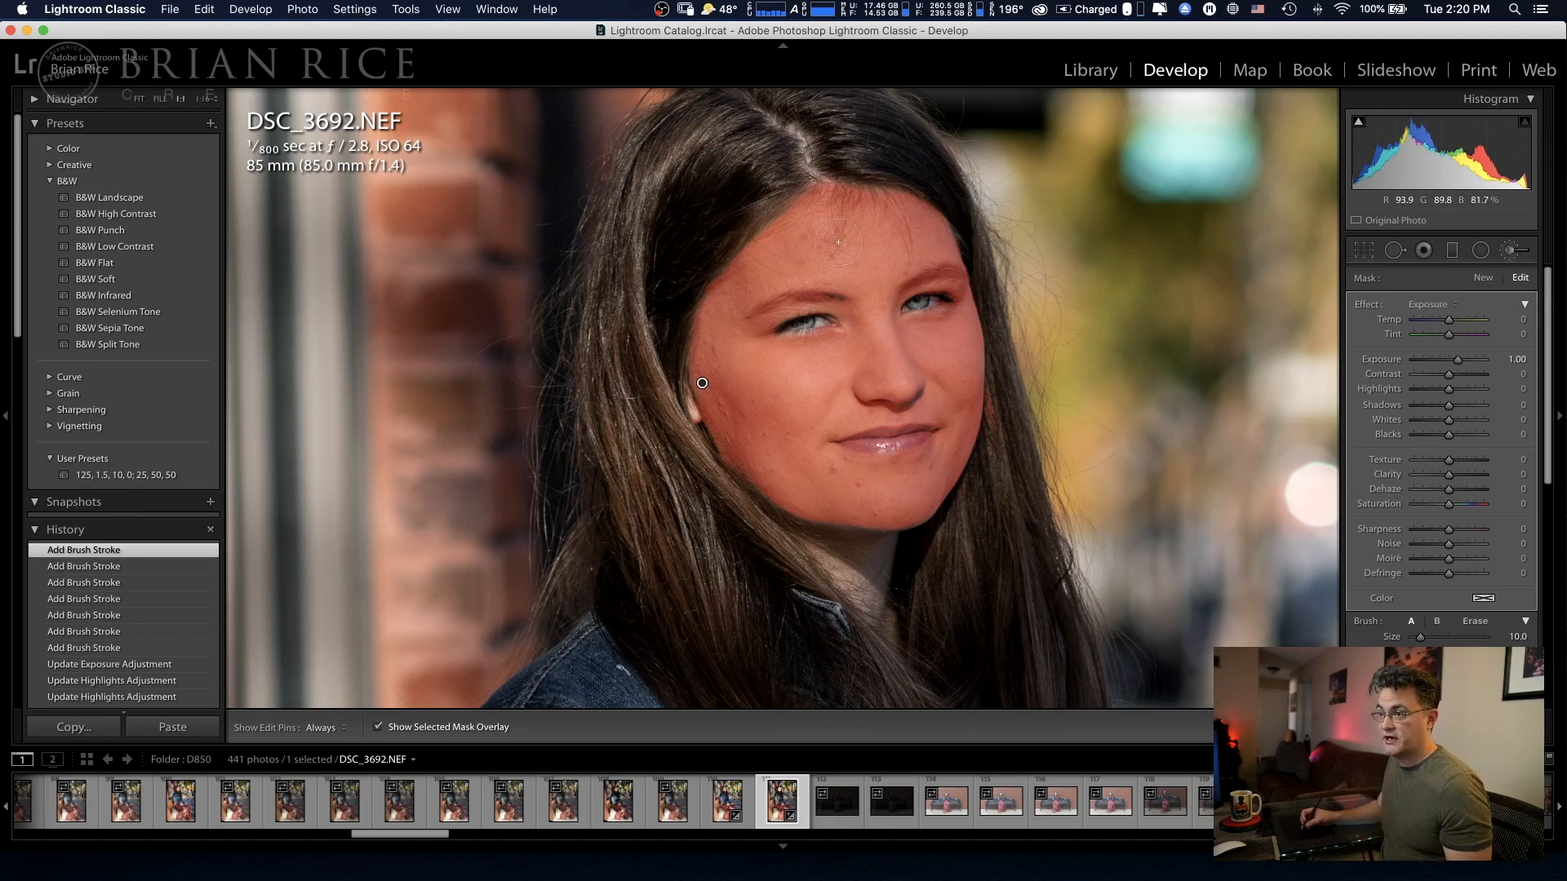
key(o)
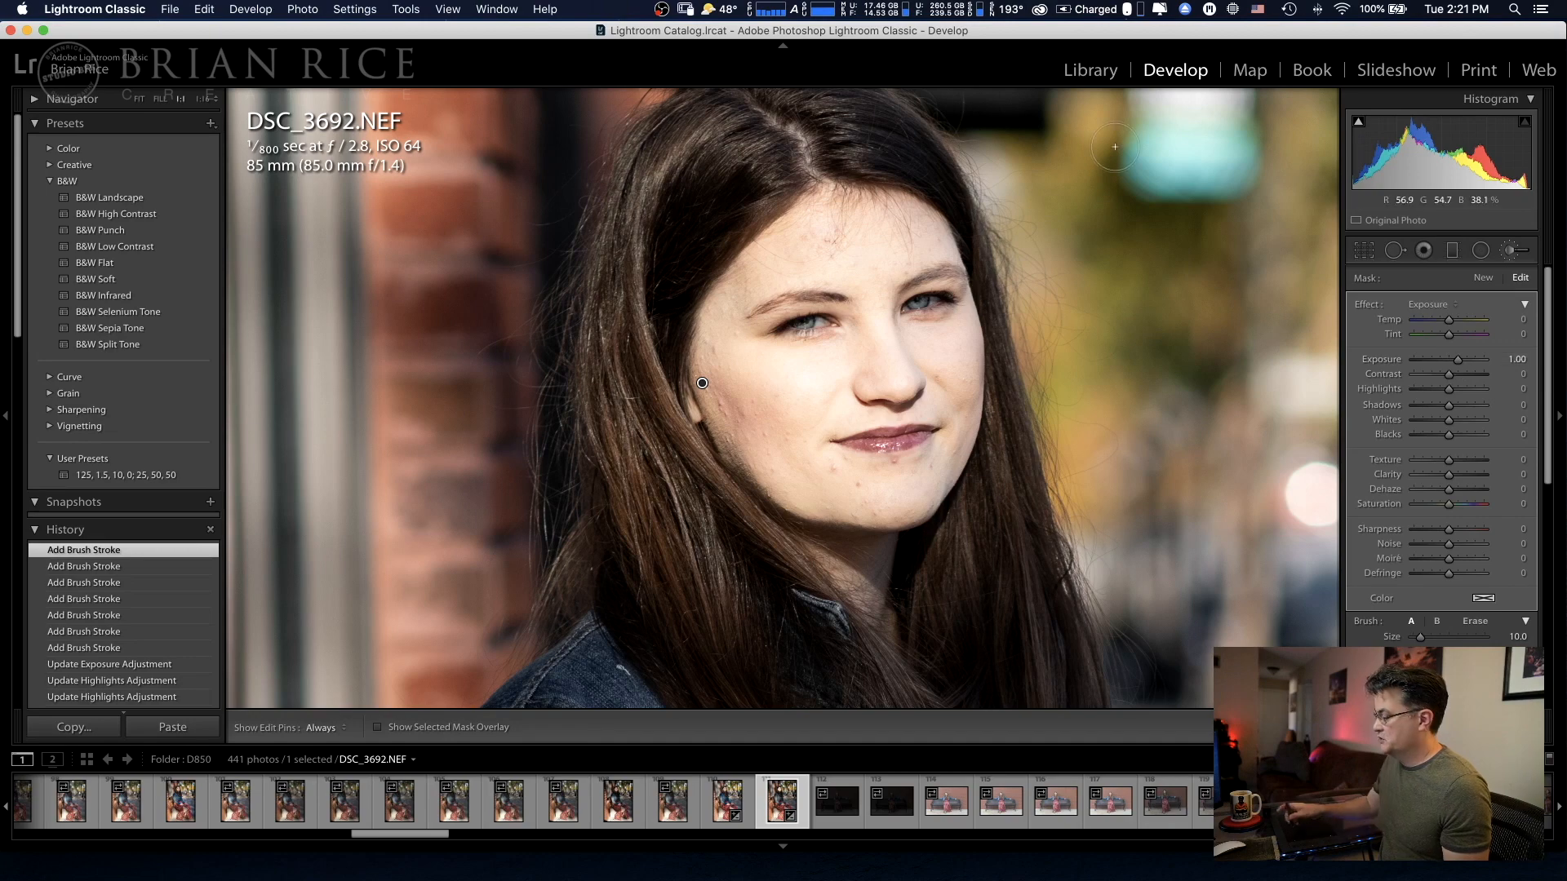
- Set the face mask's Exposure to 0.20 and Highlights to −19, close the Adjustment Brush, and compare the whole photo with its before version
drag(1458, 364, 1441, 393)
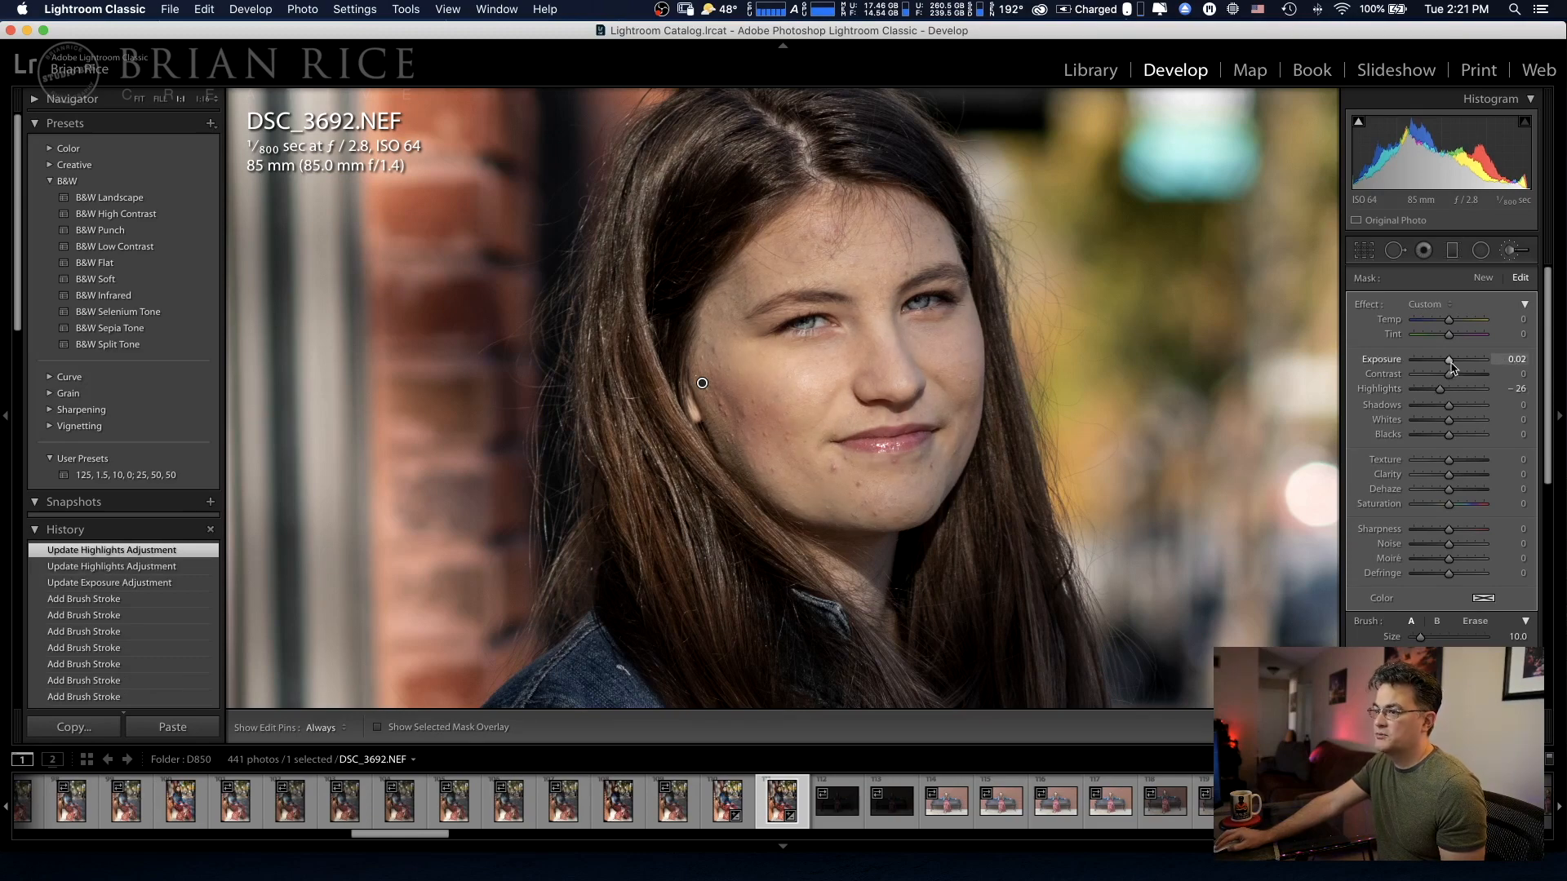
drag(1440, 390, 1443, 389)
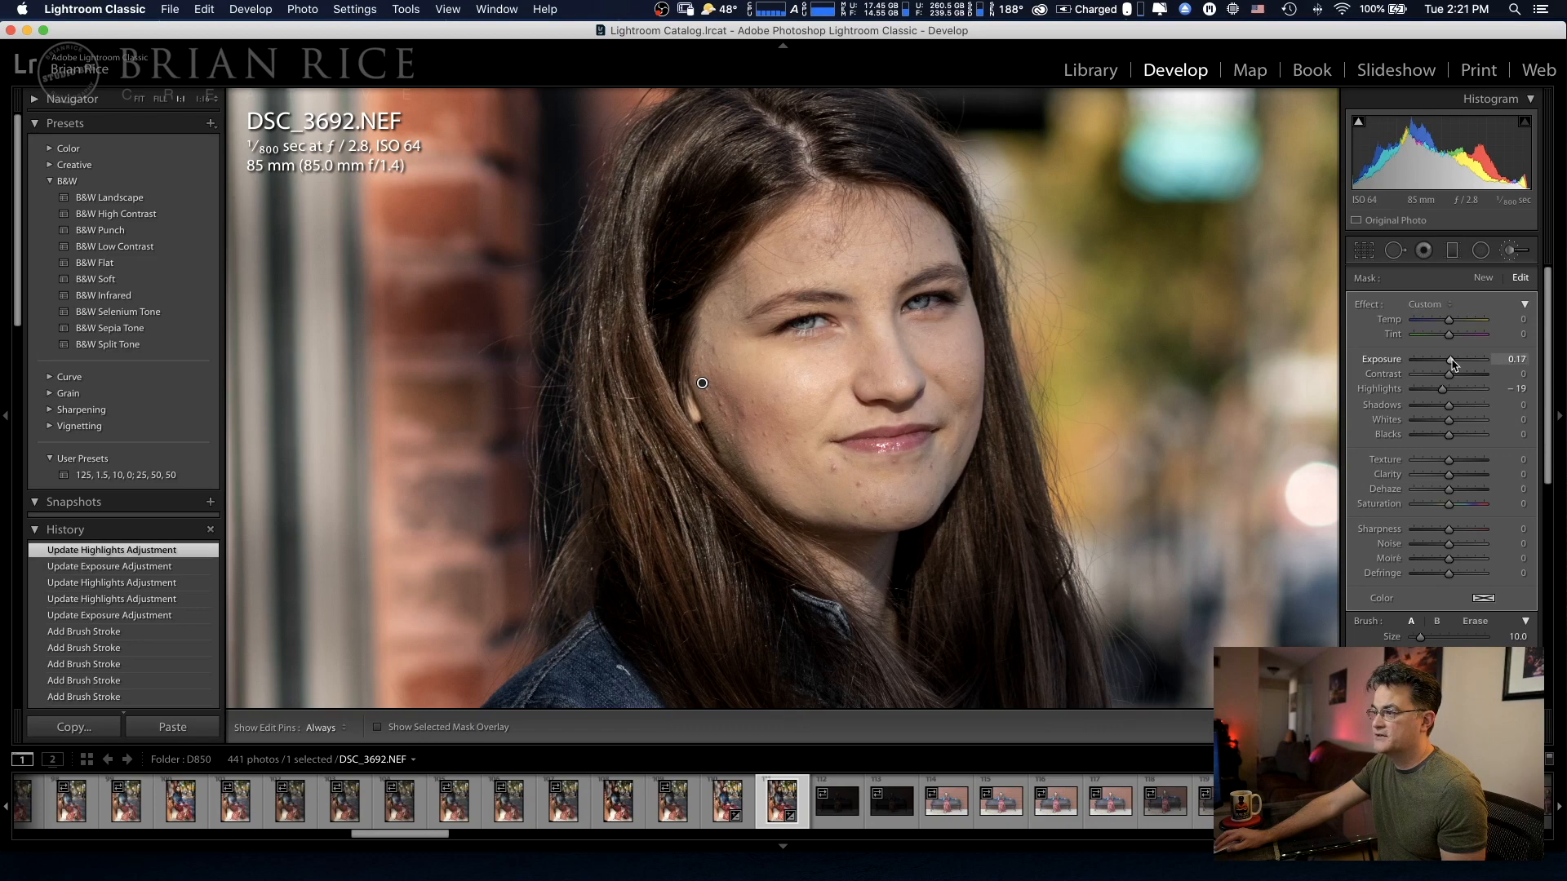
drag(1451, 359, 1452, 362)
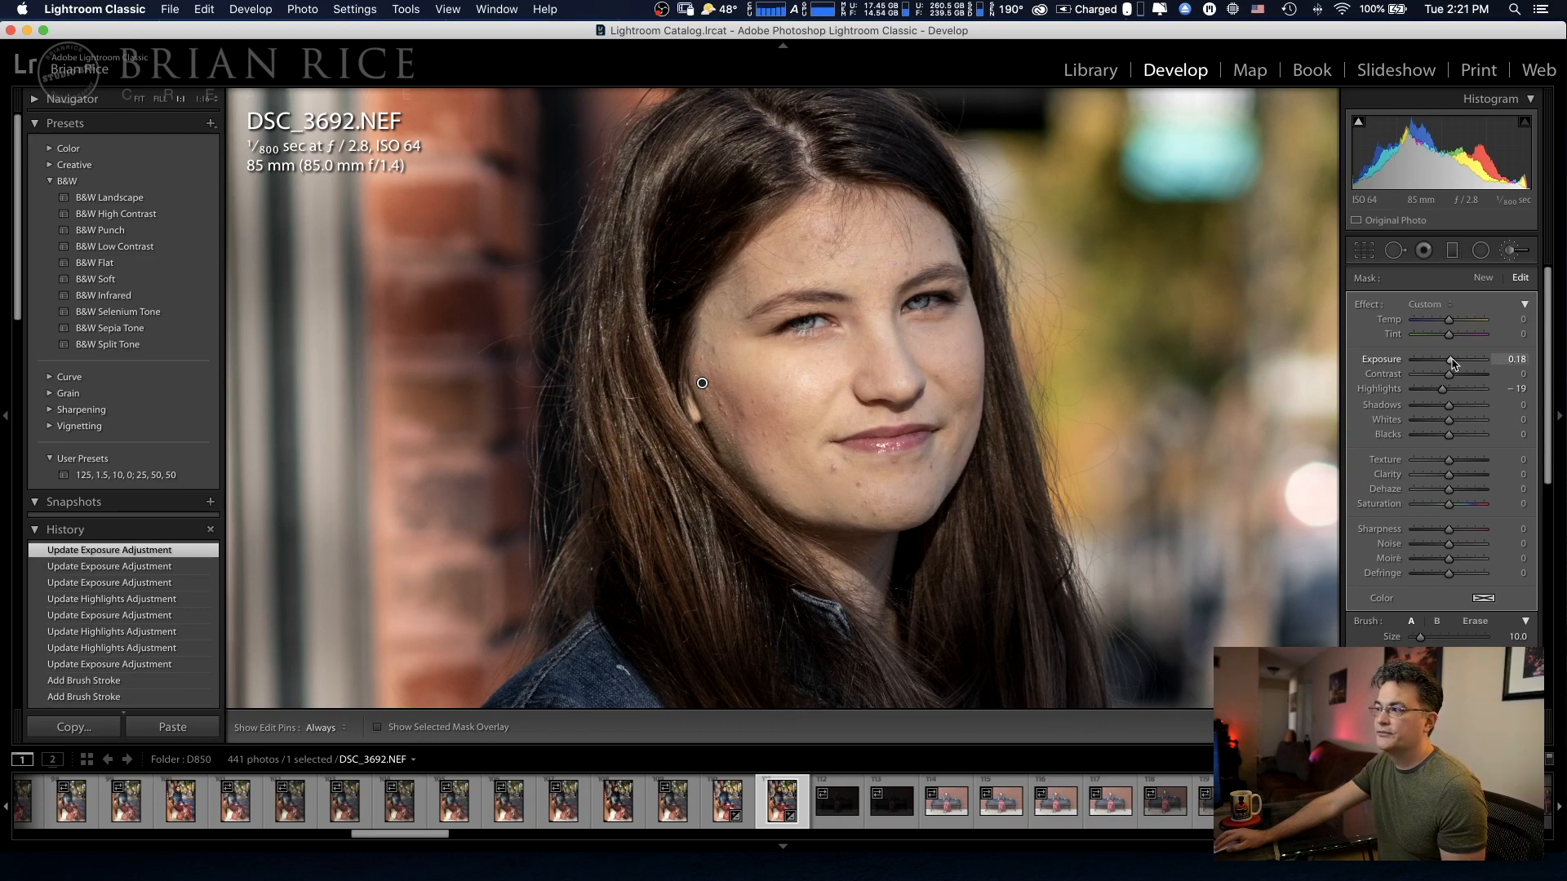
click(147, 99)
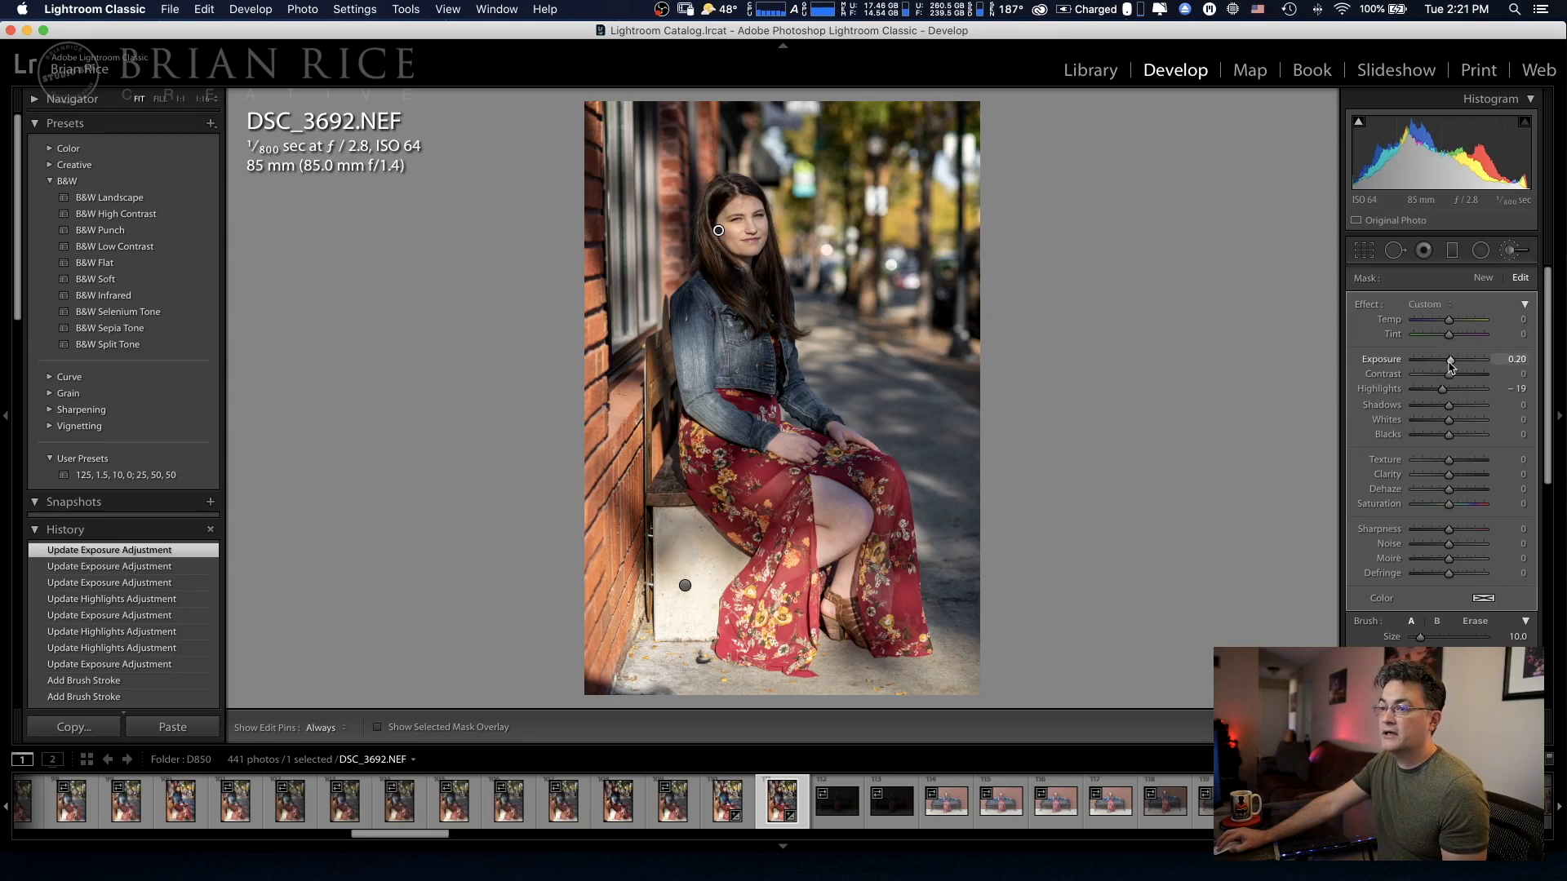
key(k)
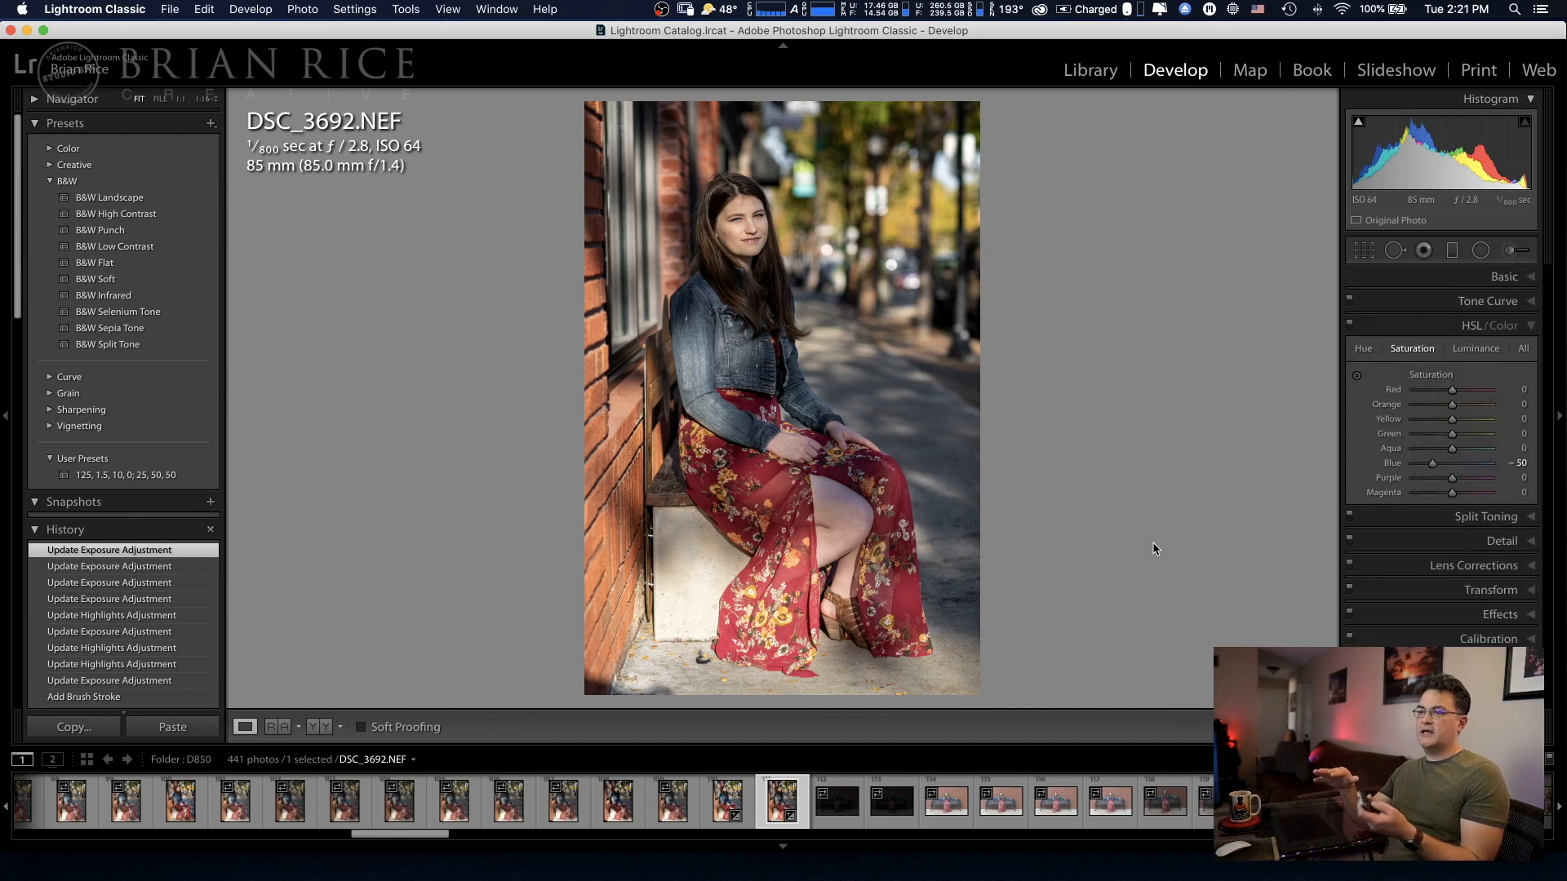
key(backslash)
key(backslash)
key(backslash)
key(backslash)
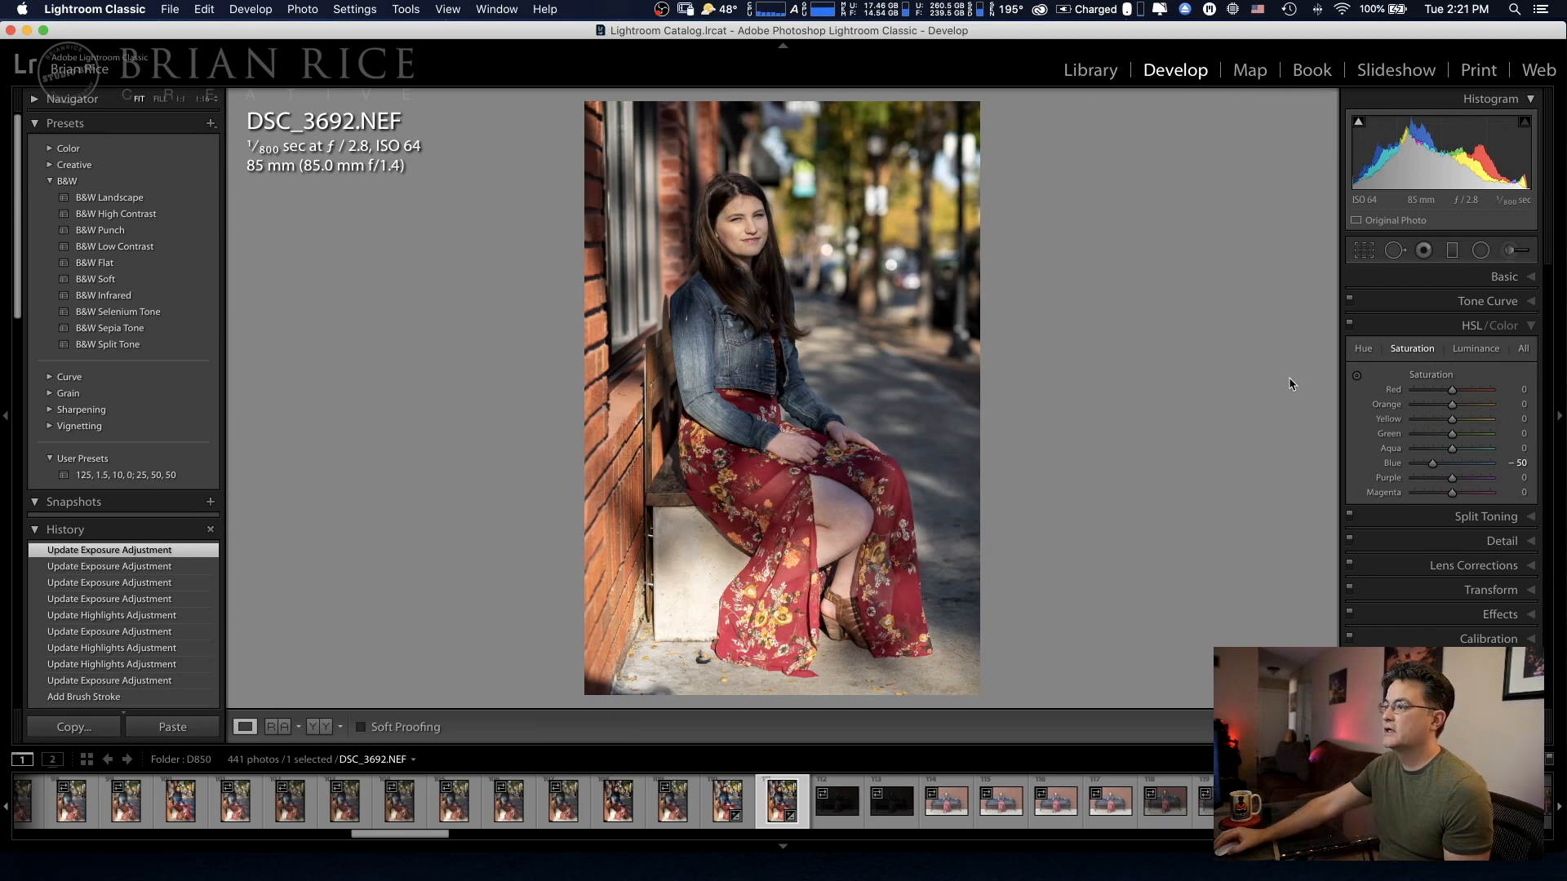
- Set the photo's global Exposure to +0.40 and Highlights to −54 in the Basic adjustments
click(1499, 276)
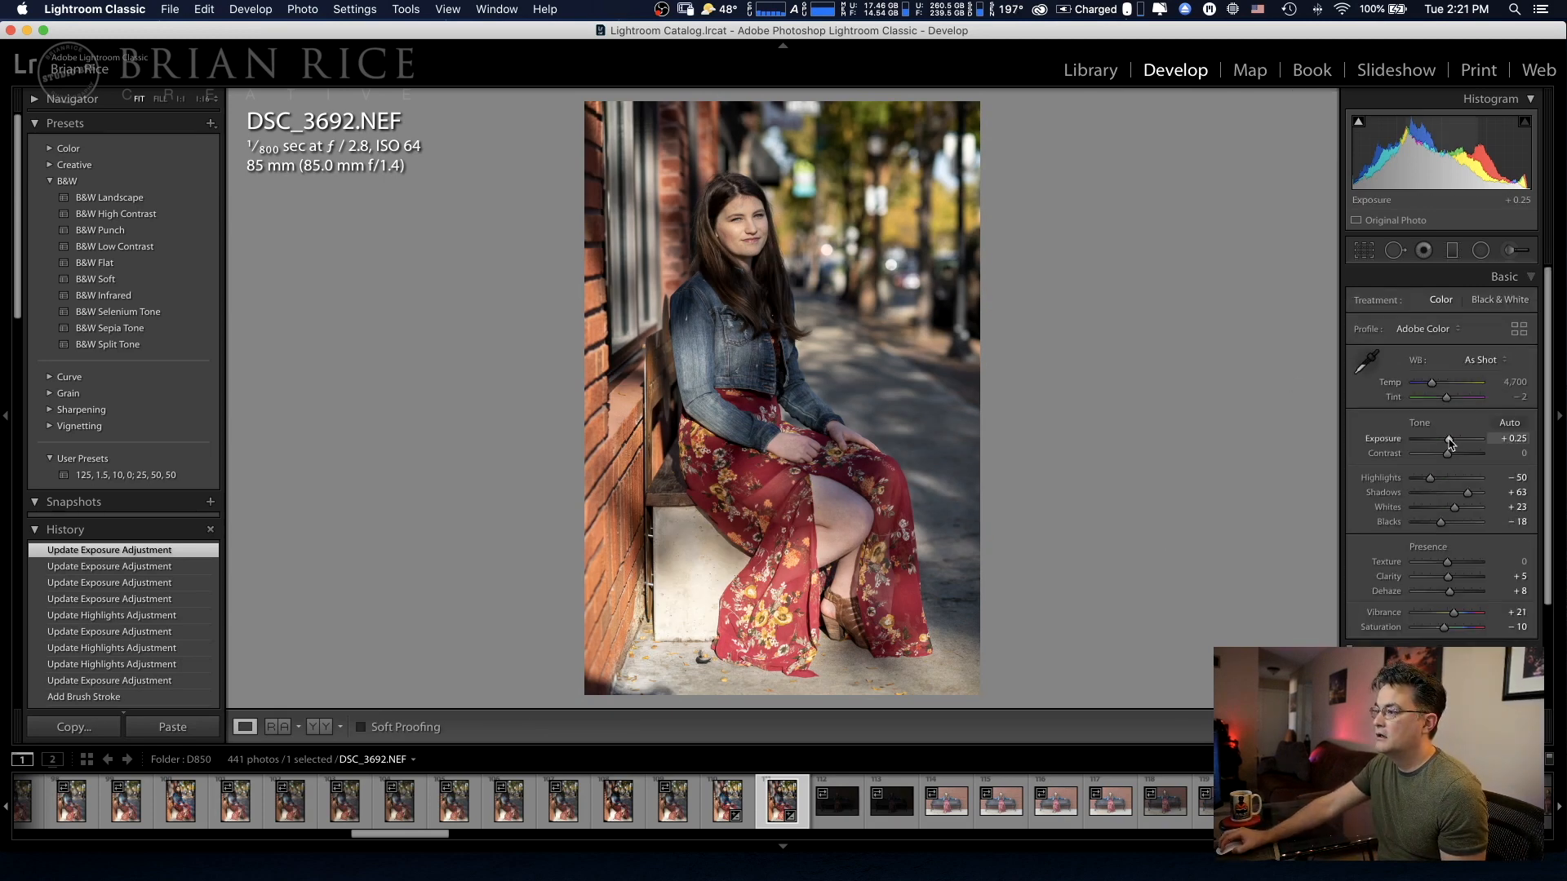
drag(1449, 442, 1450, 441)
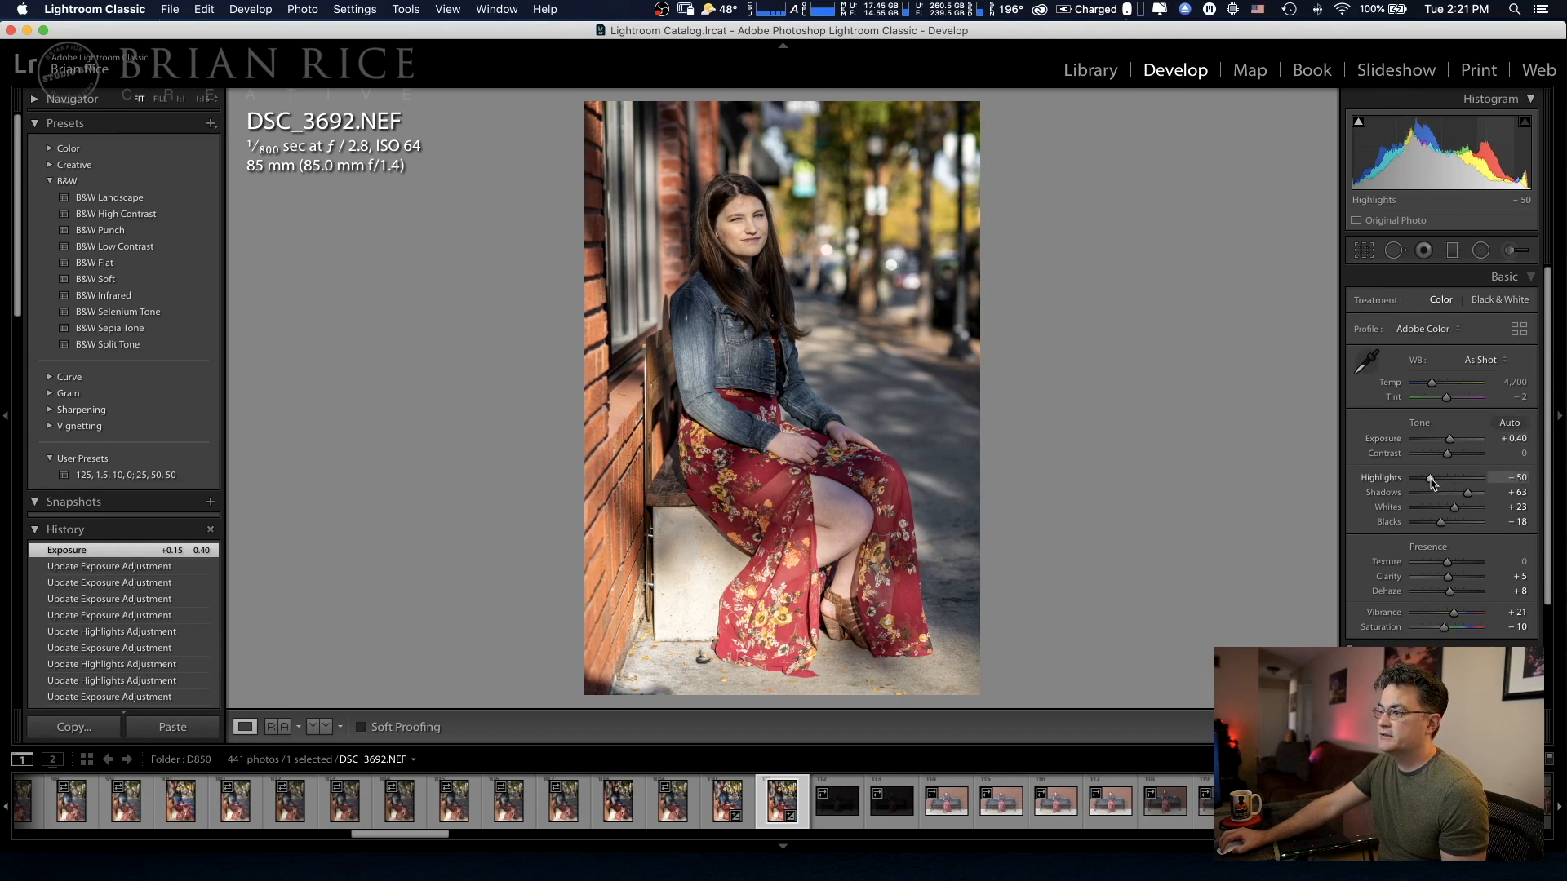
drag(1428, 483, 1428, 482)
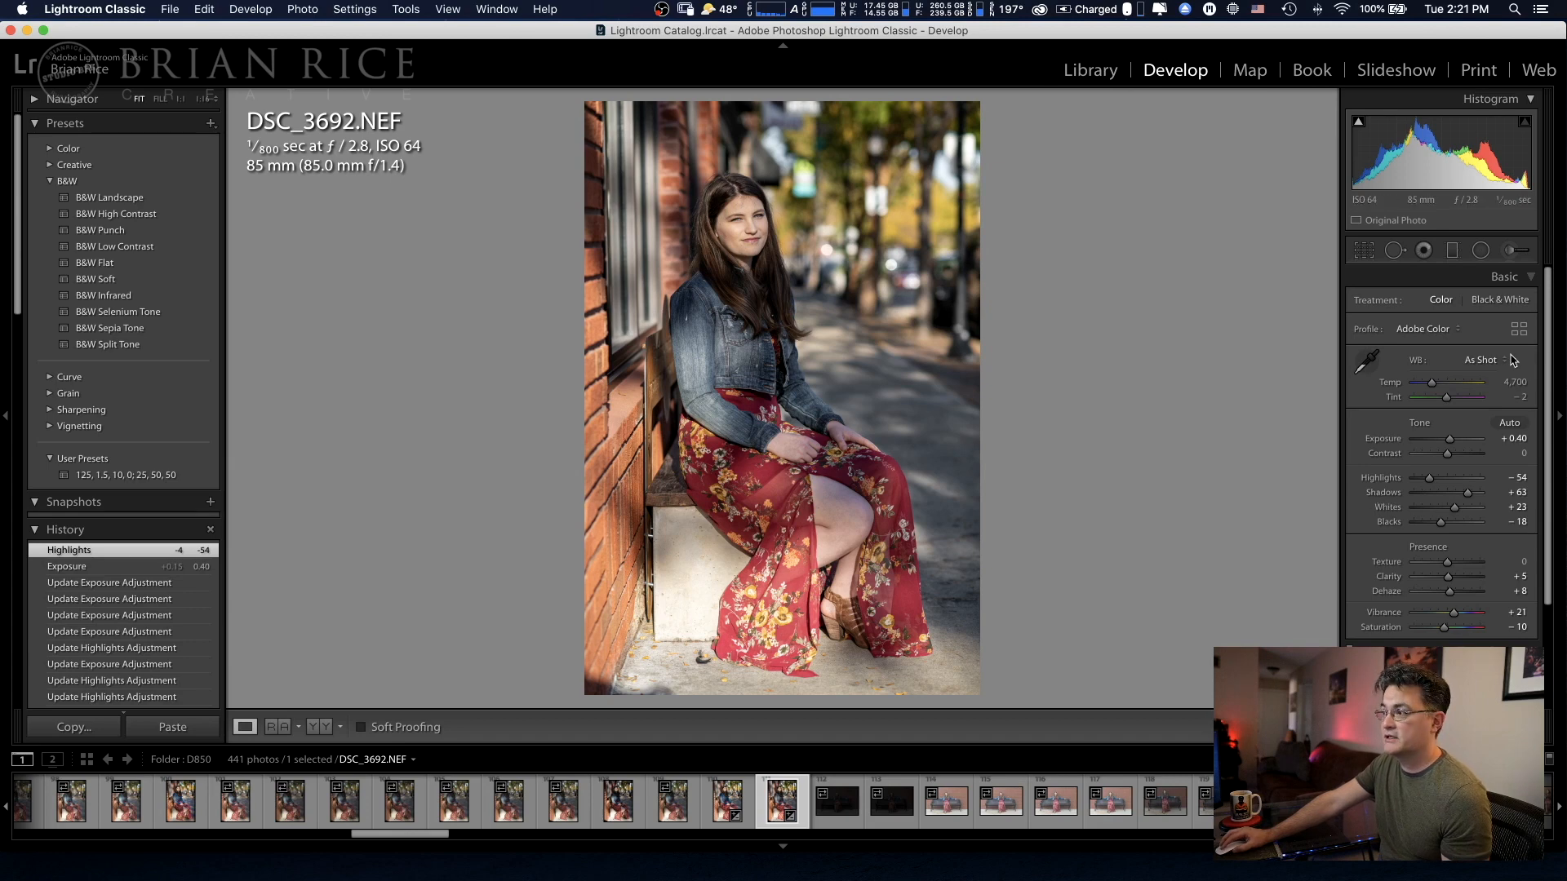
- Set the Exposure of the brush mask on the bright bench base to −0.67 and Highlights to −76, and compare with the before version
click(1510, 250)
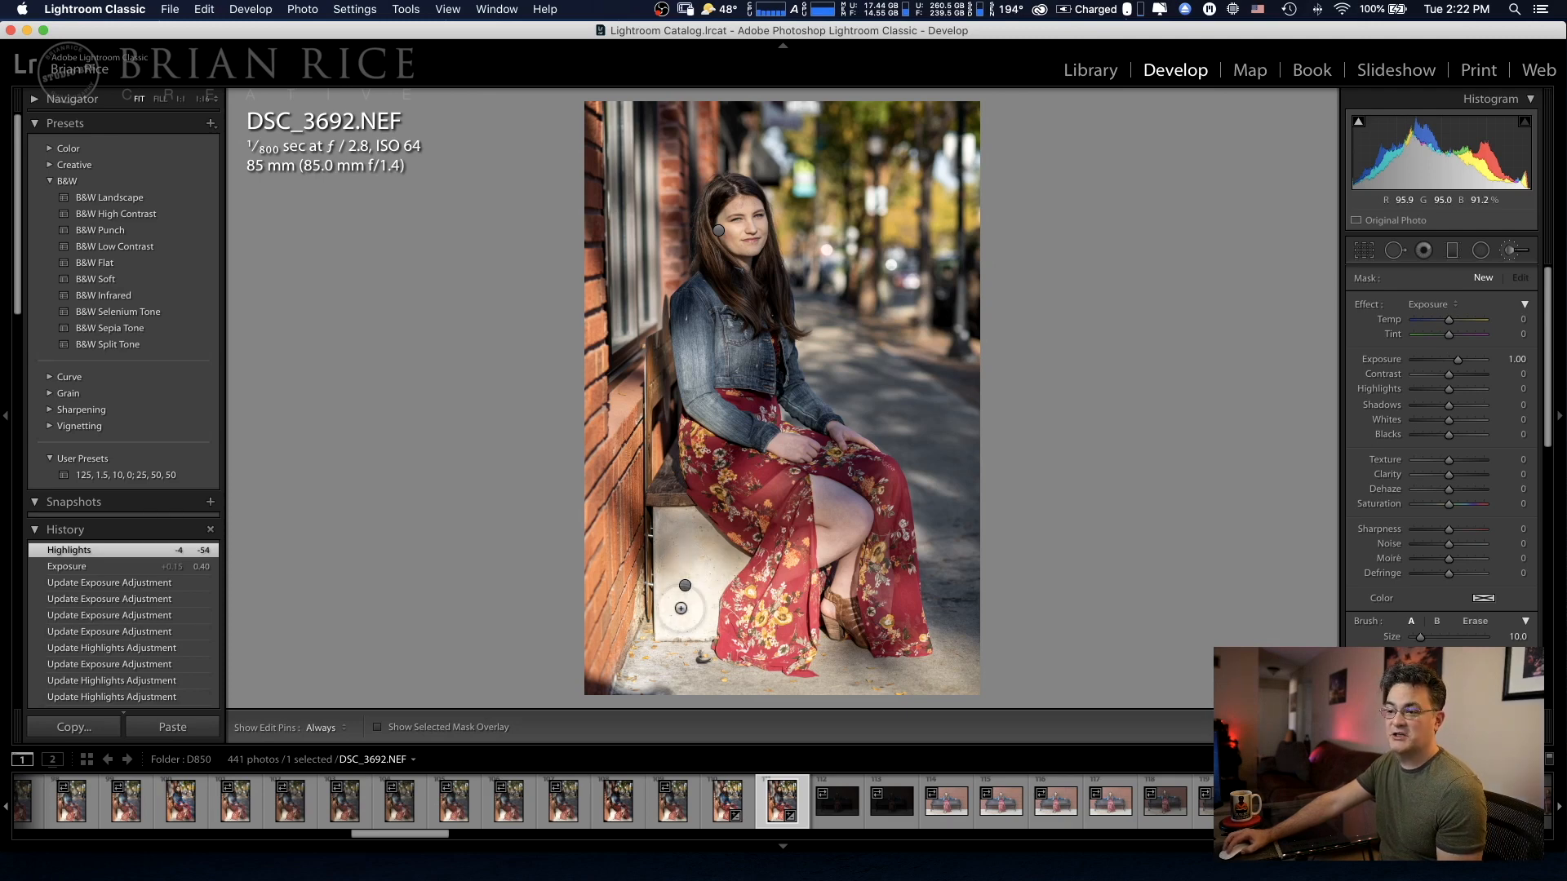
click(718, 232)
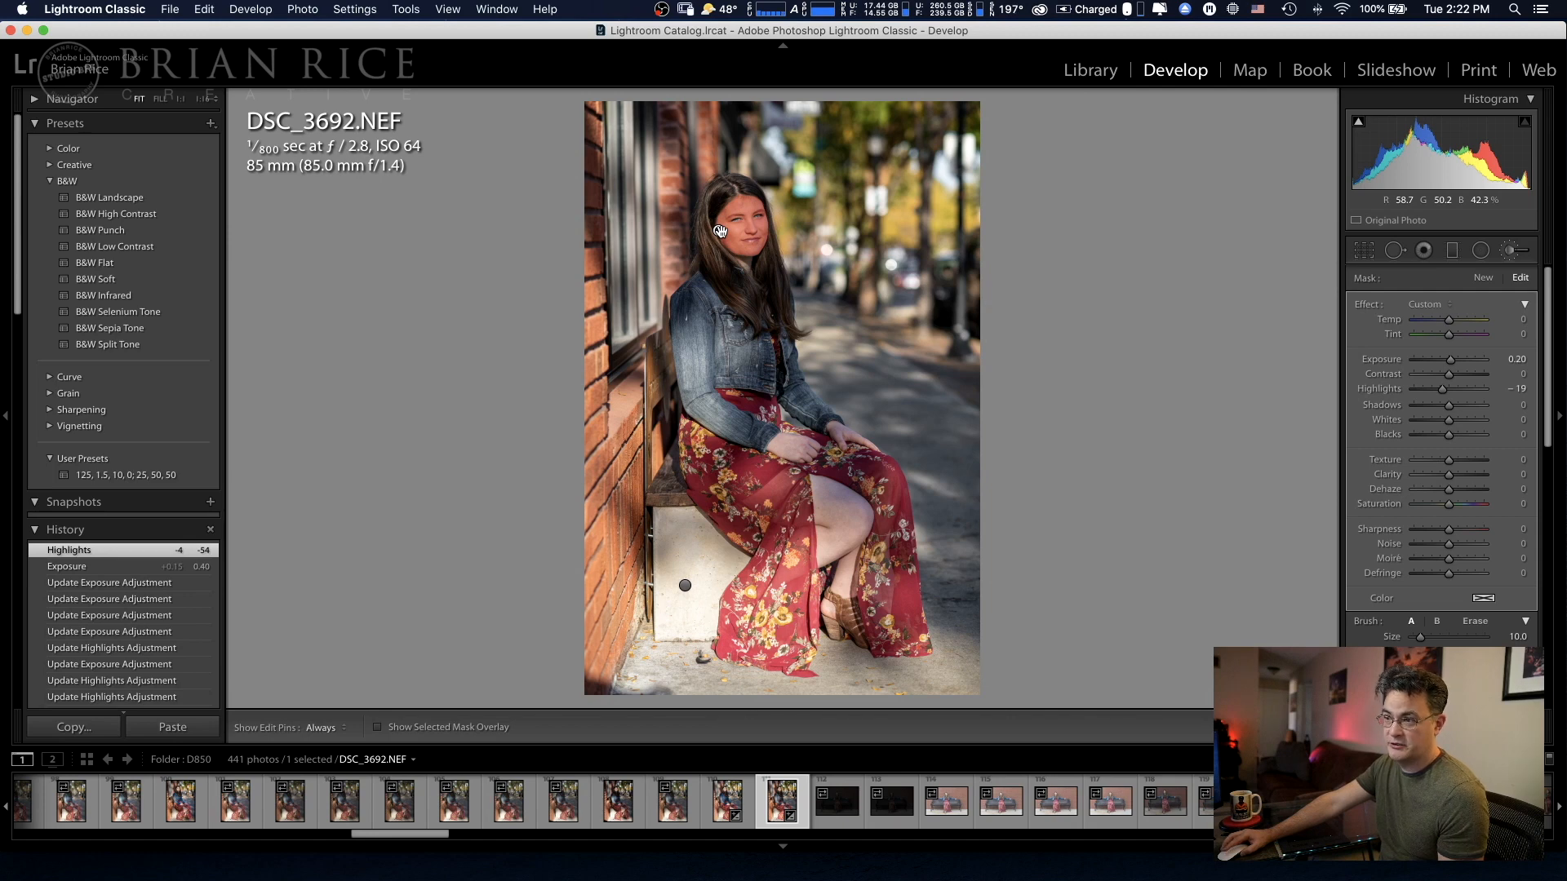
click(686, 586)
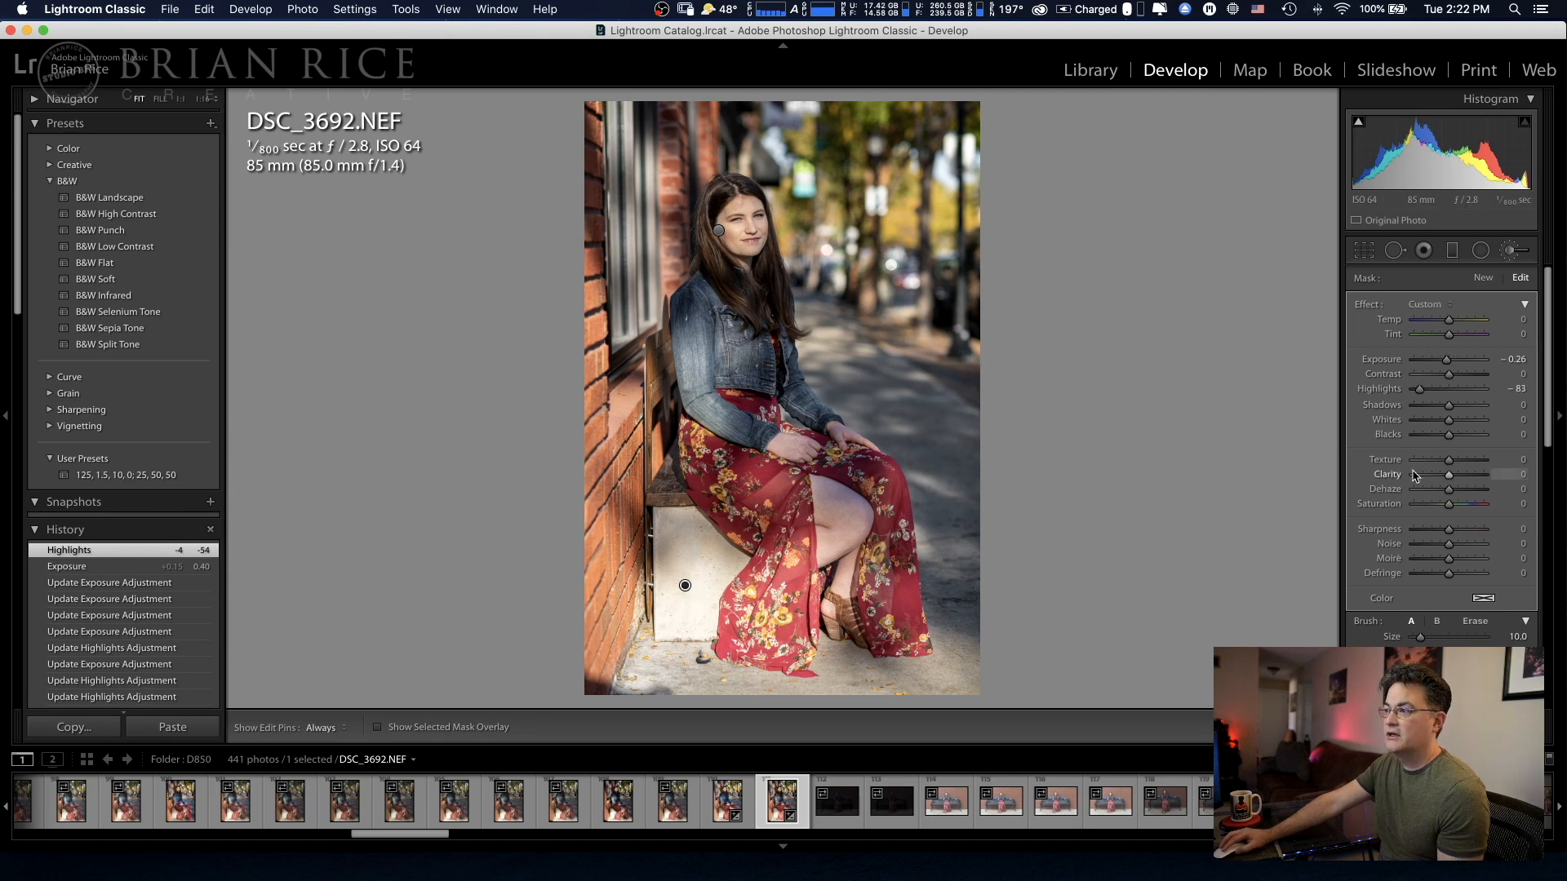
drag(1447, 366, 1452, 364)
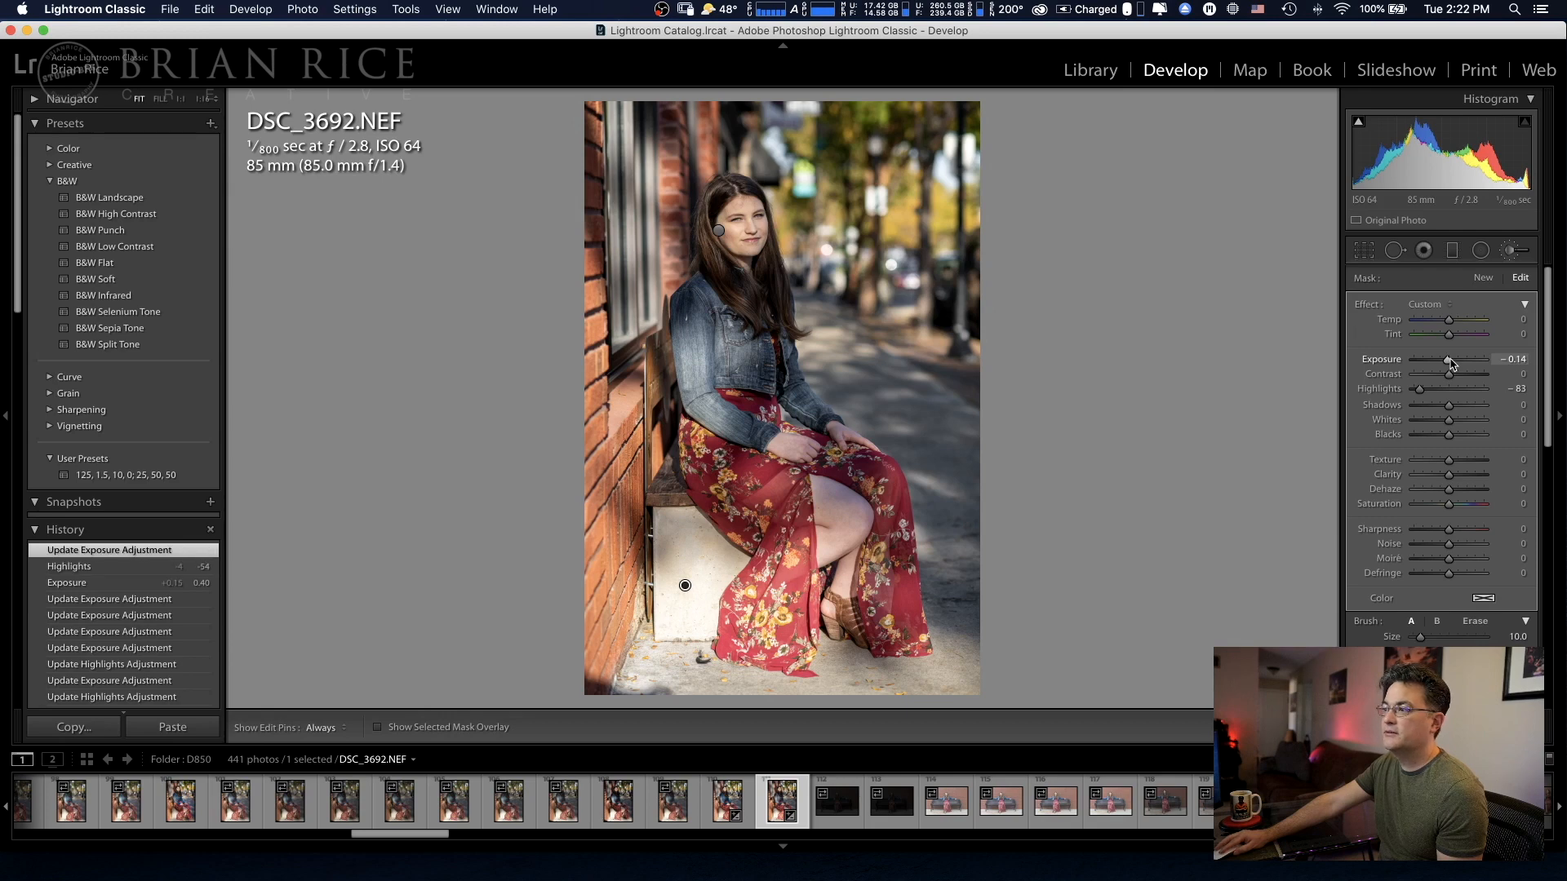
drag(1420, 389, 1423, 389)
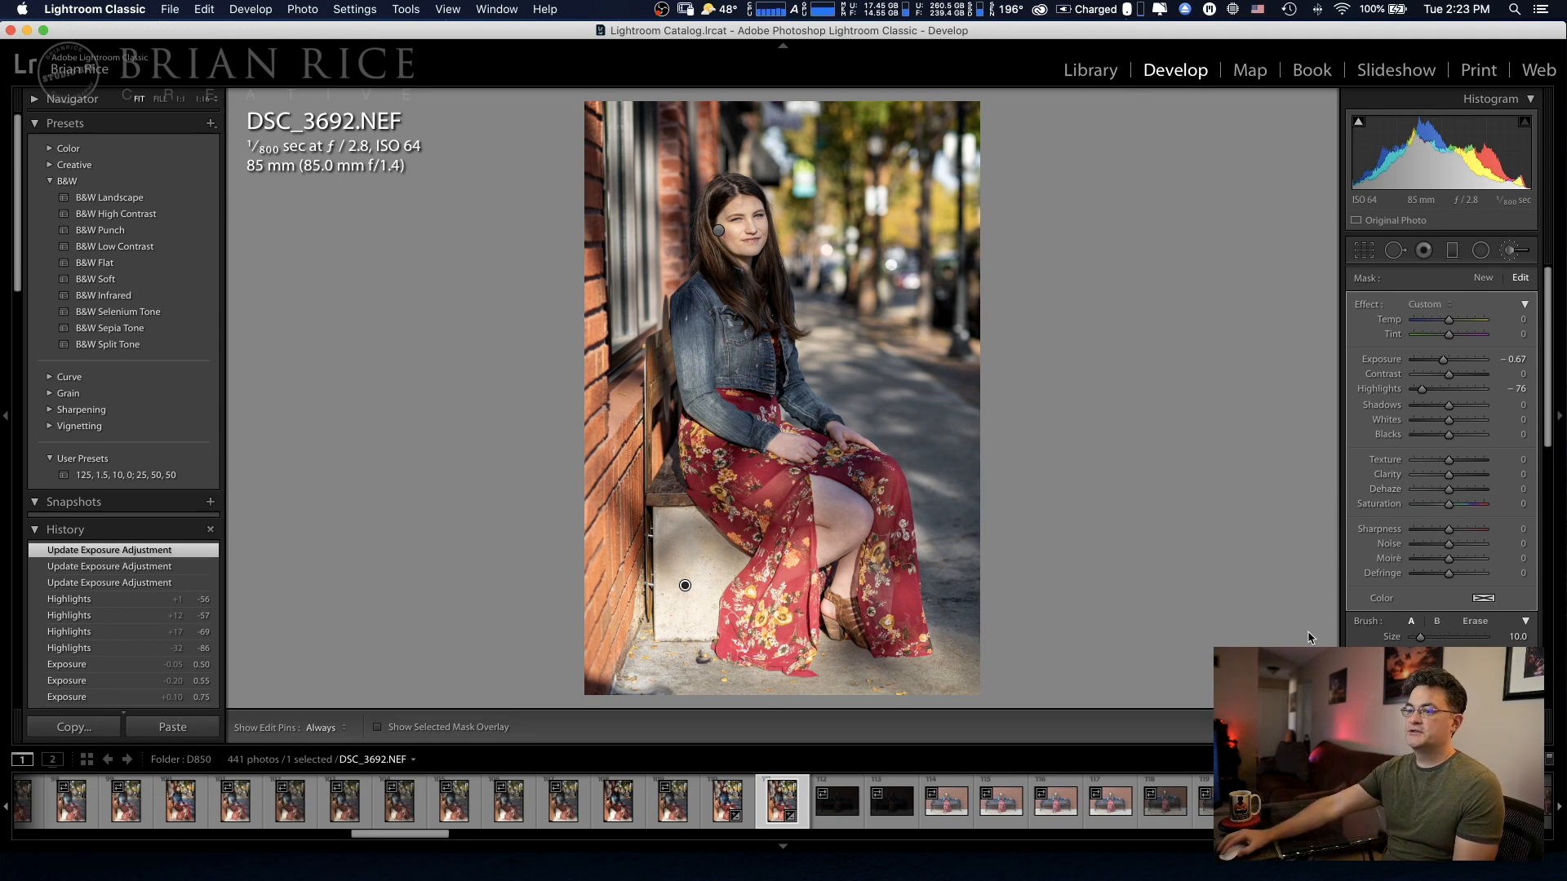
key(k)
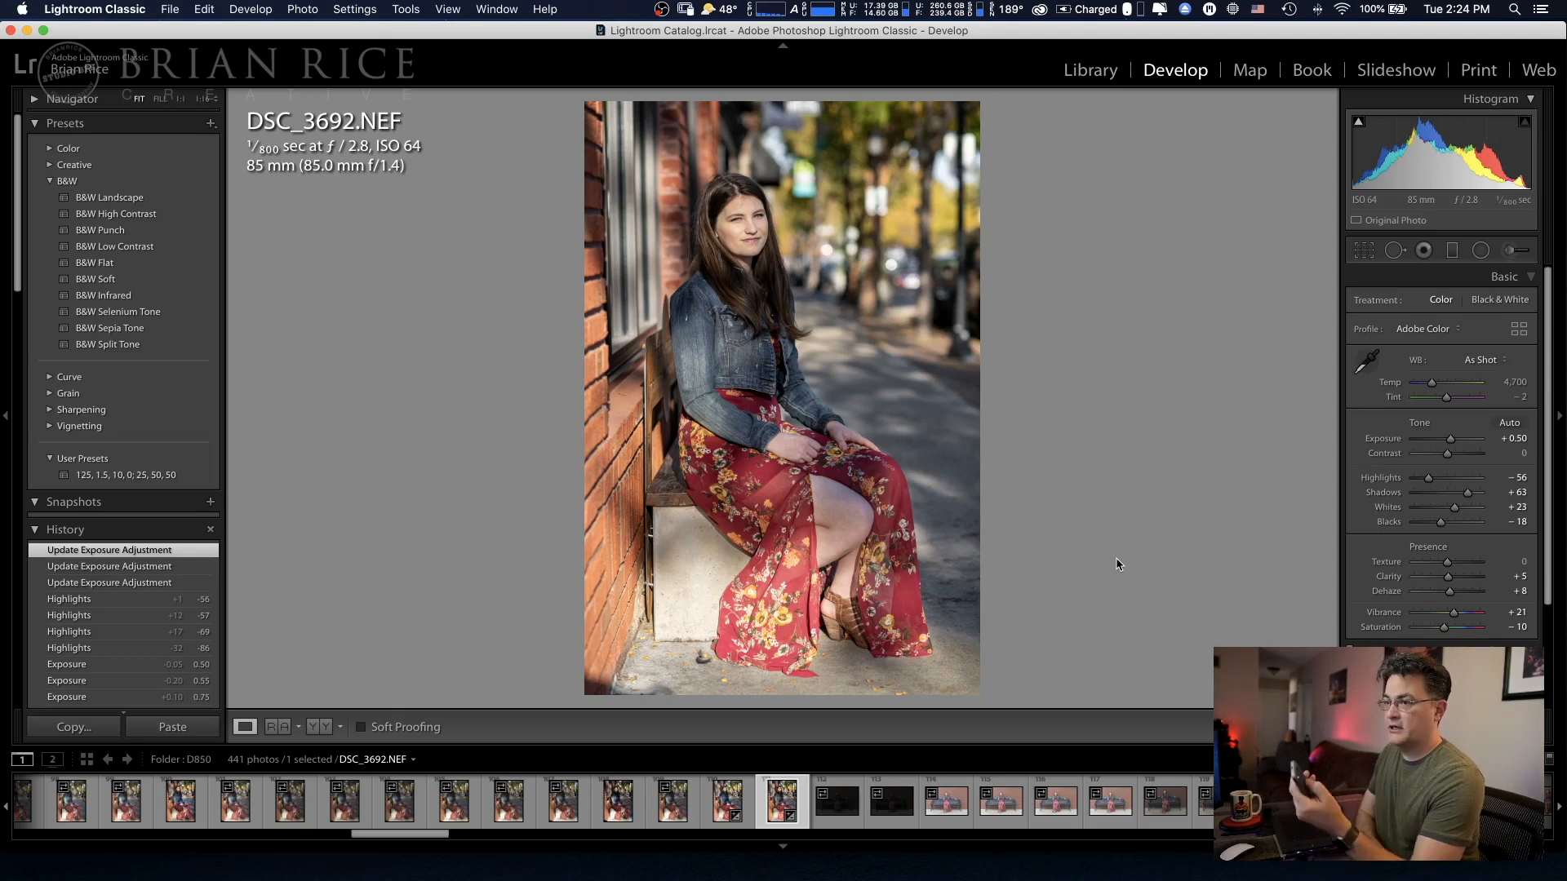
key(backslash)
key(backslash)
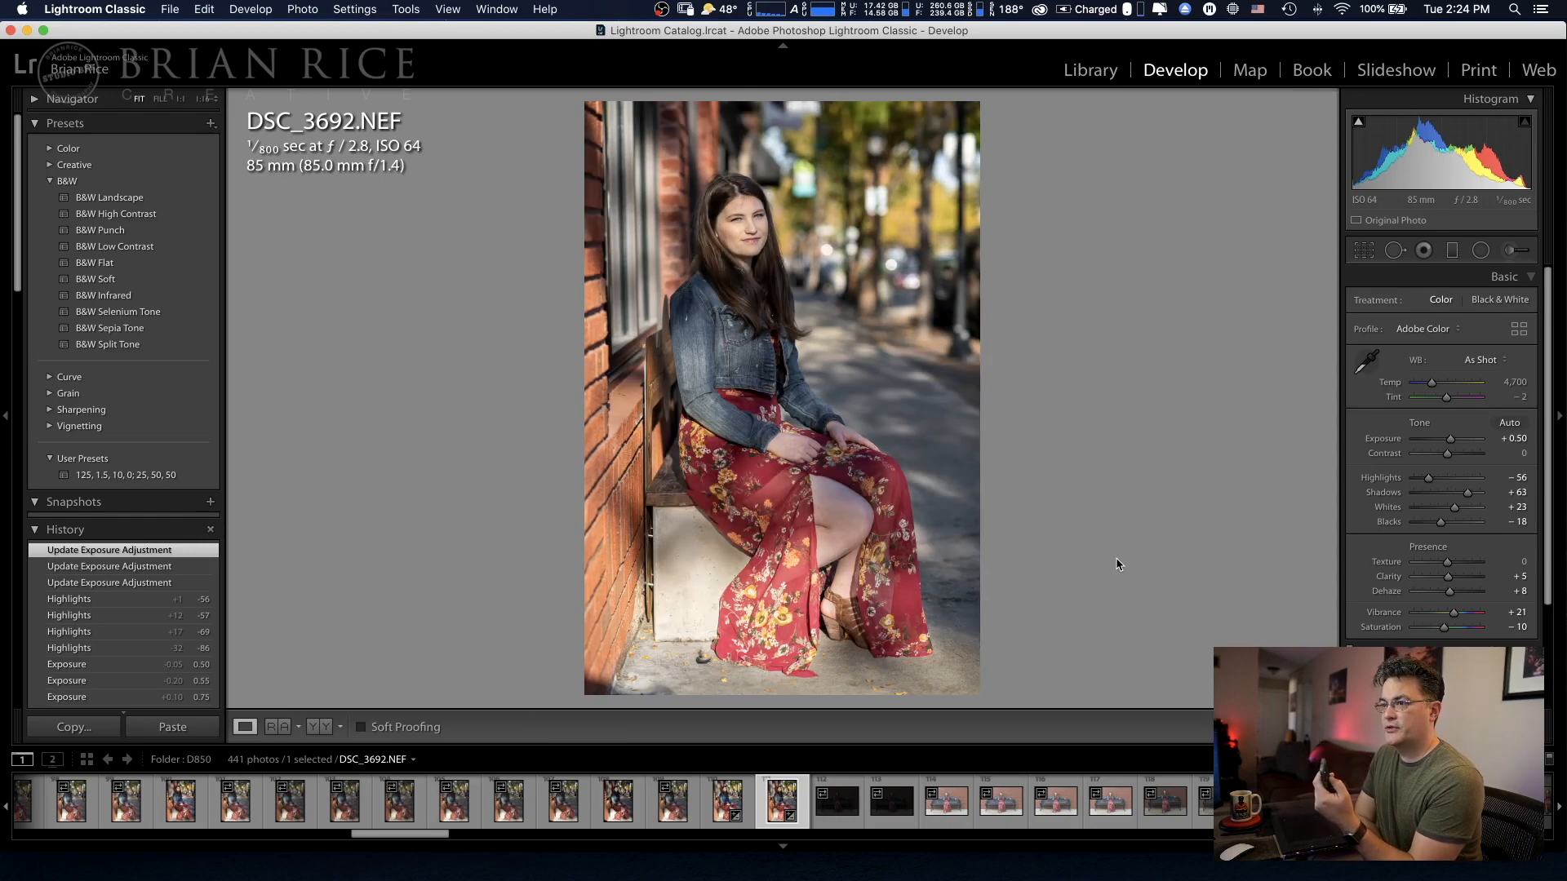
key(backslash)
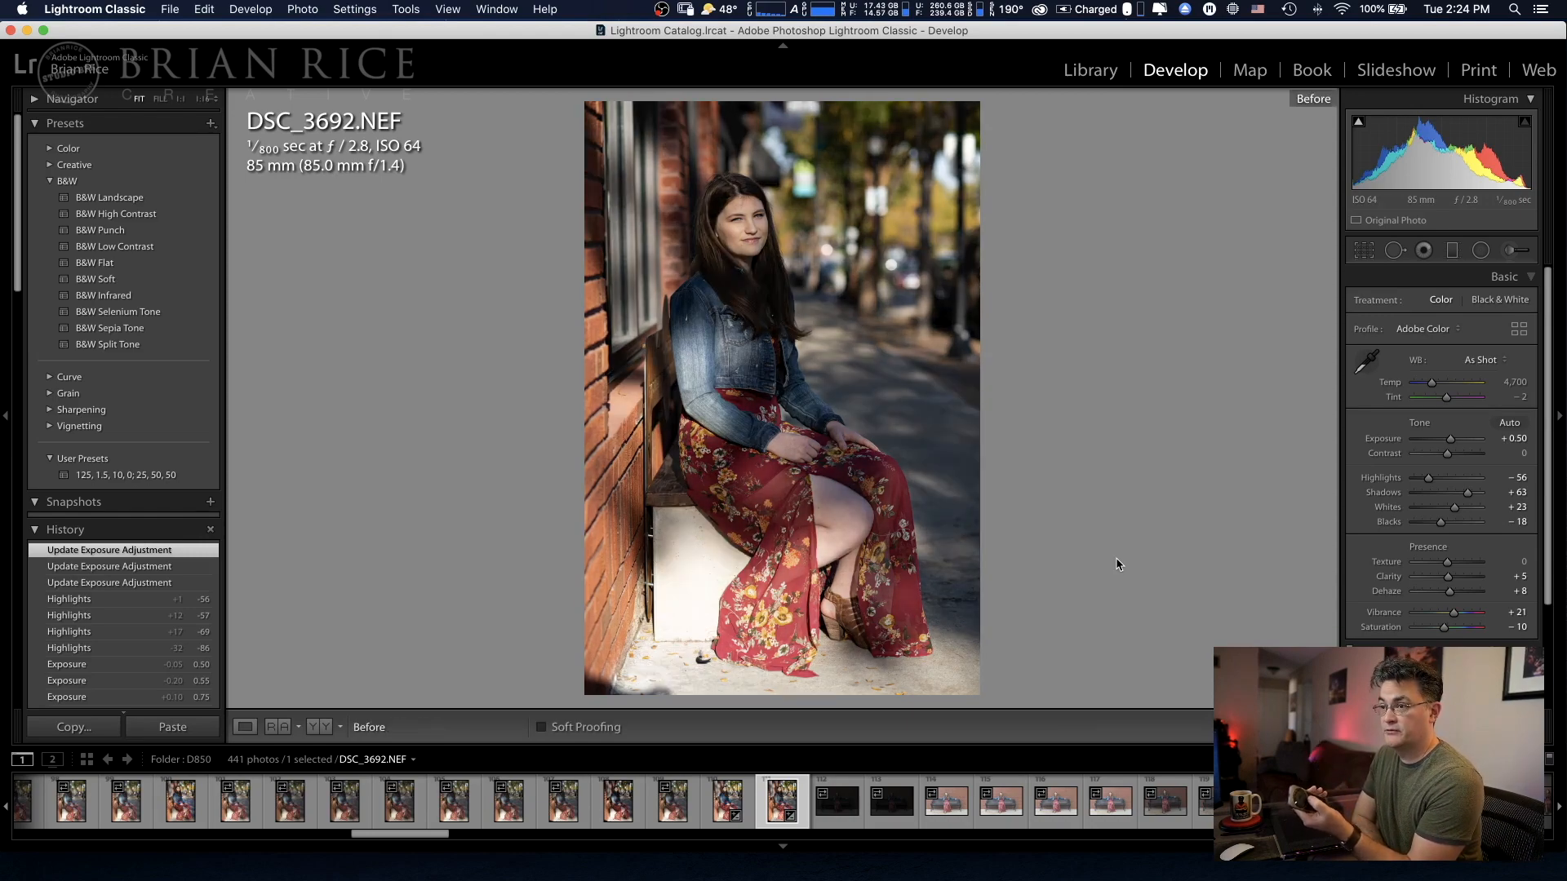
key(backslash)
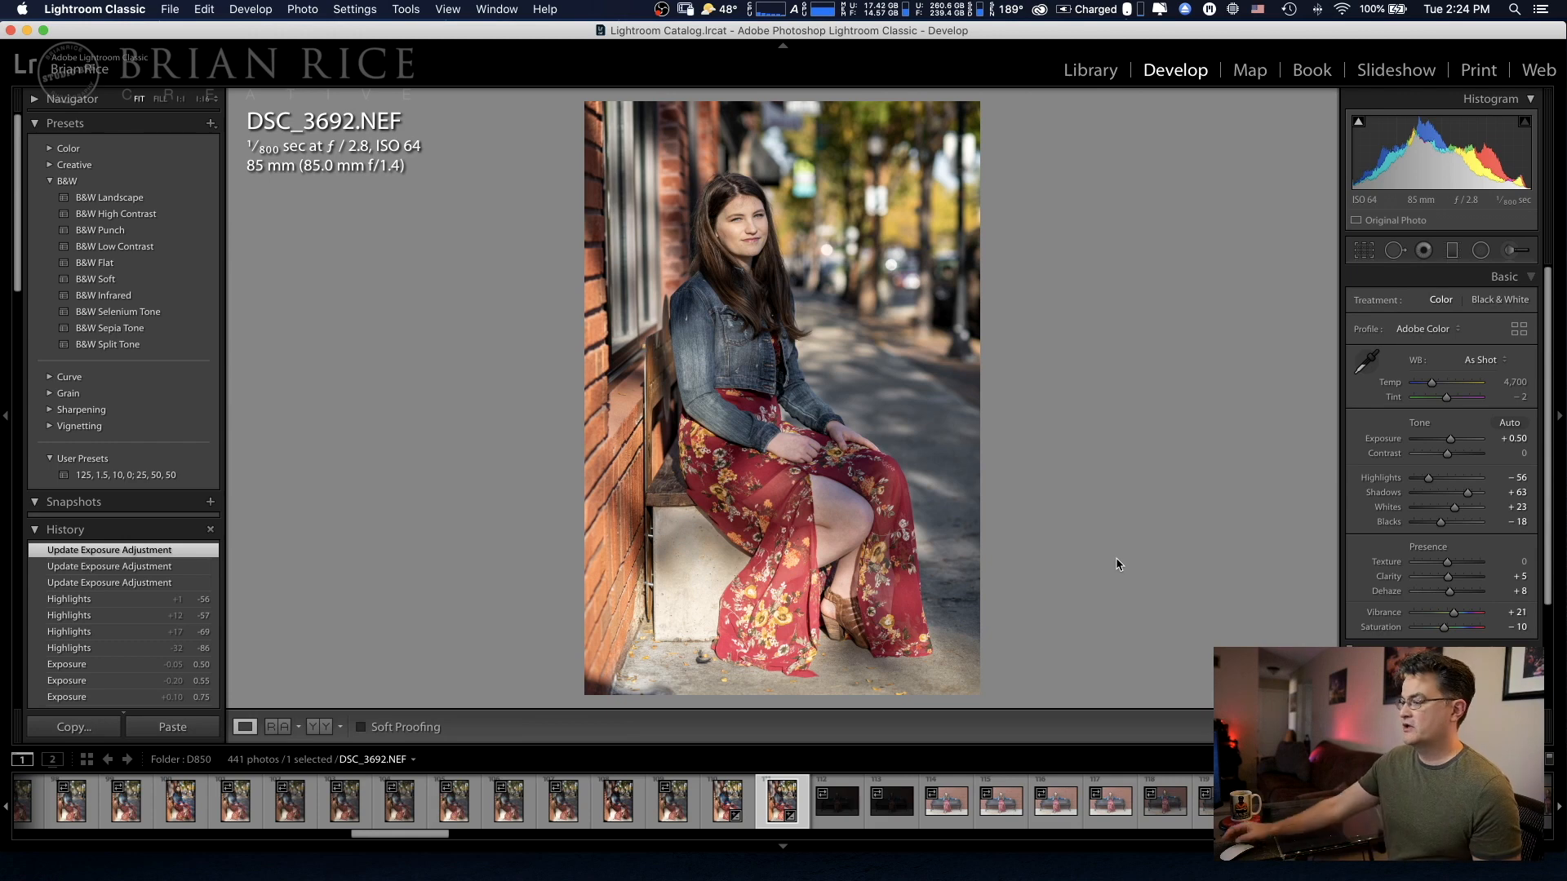
- Add a Highlight Priority post-crop vignette with Amount −34, Midpoint 85, Roundness +72 and Feather 80
scroll(1441, 457, down, 4)
click(1499, 660)
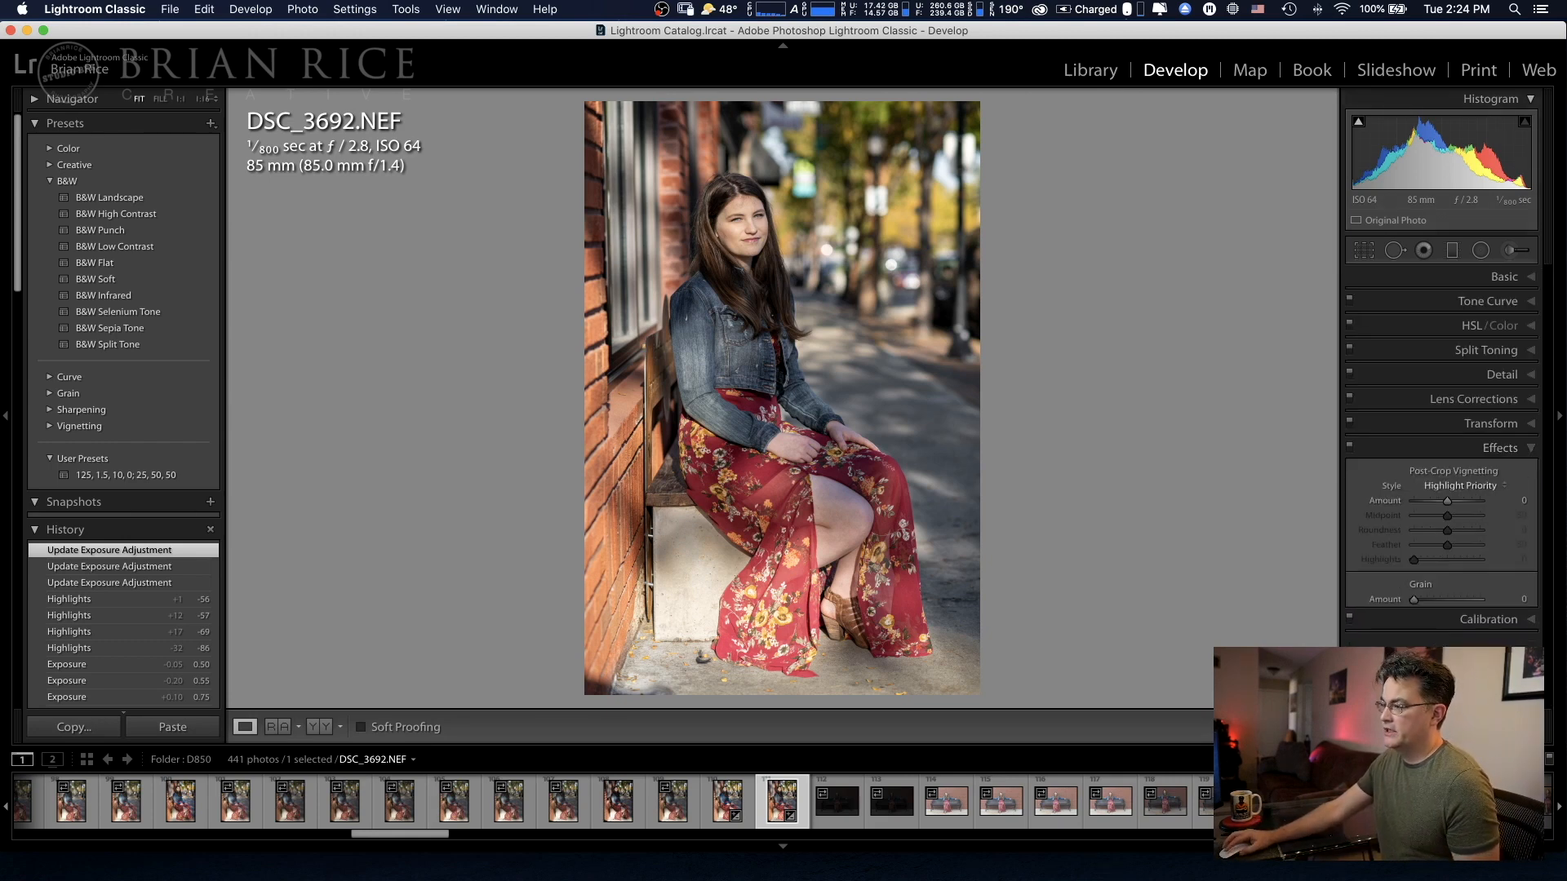
click(1432, 501)
mouse_move(1446, 515)
mouse_down()
mouse_move(1470, 514)
mouse_move(1468, 530)
mouse_up()
click(1467, 545)
click(1467, 531)
click(1442, 501)
click(1435, 501)
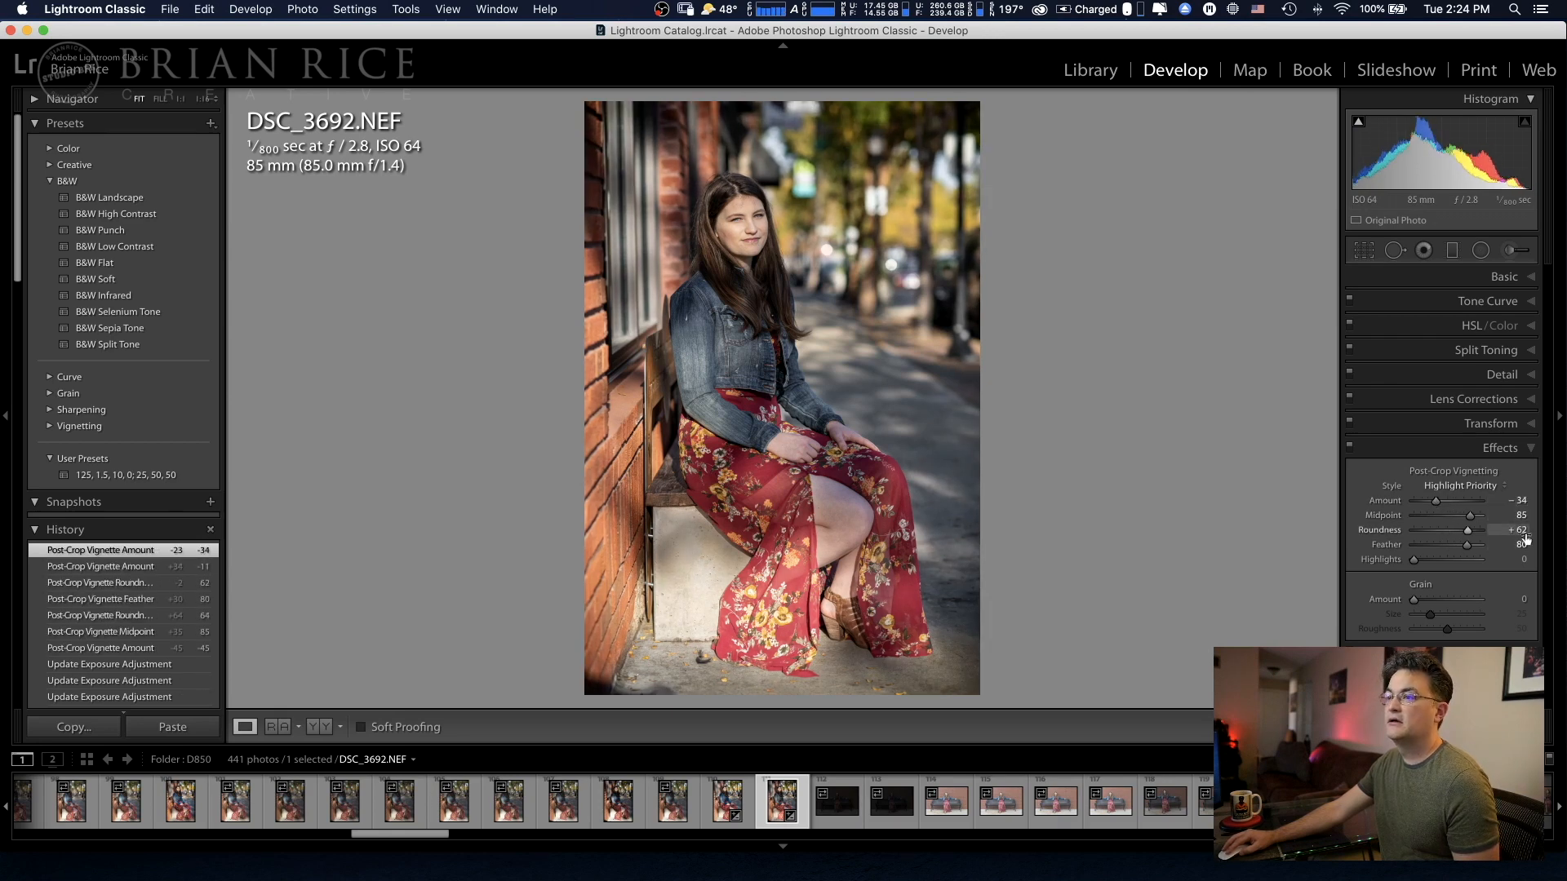
drag(1469, 532, 1474, 530)
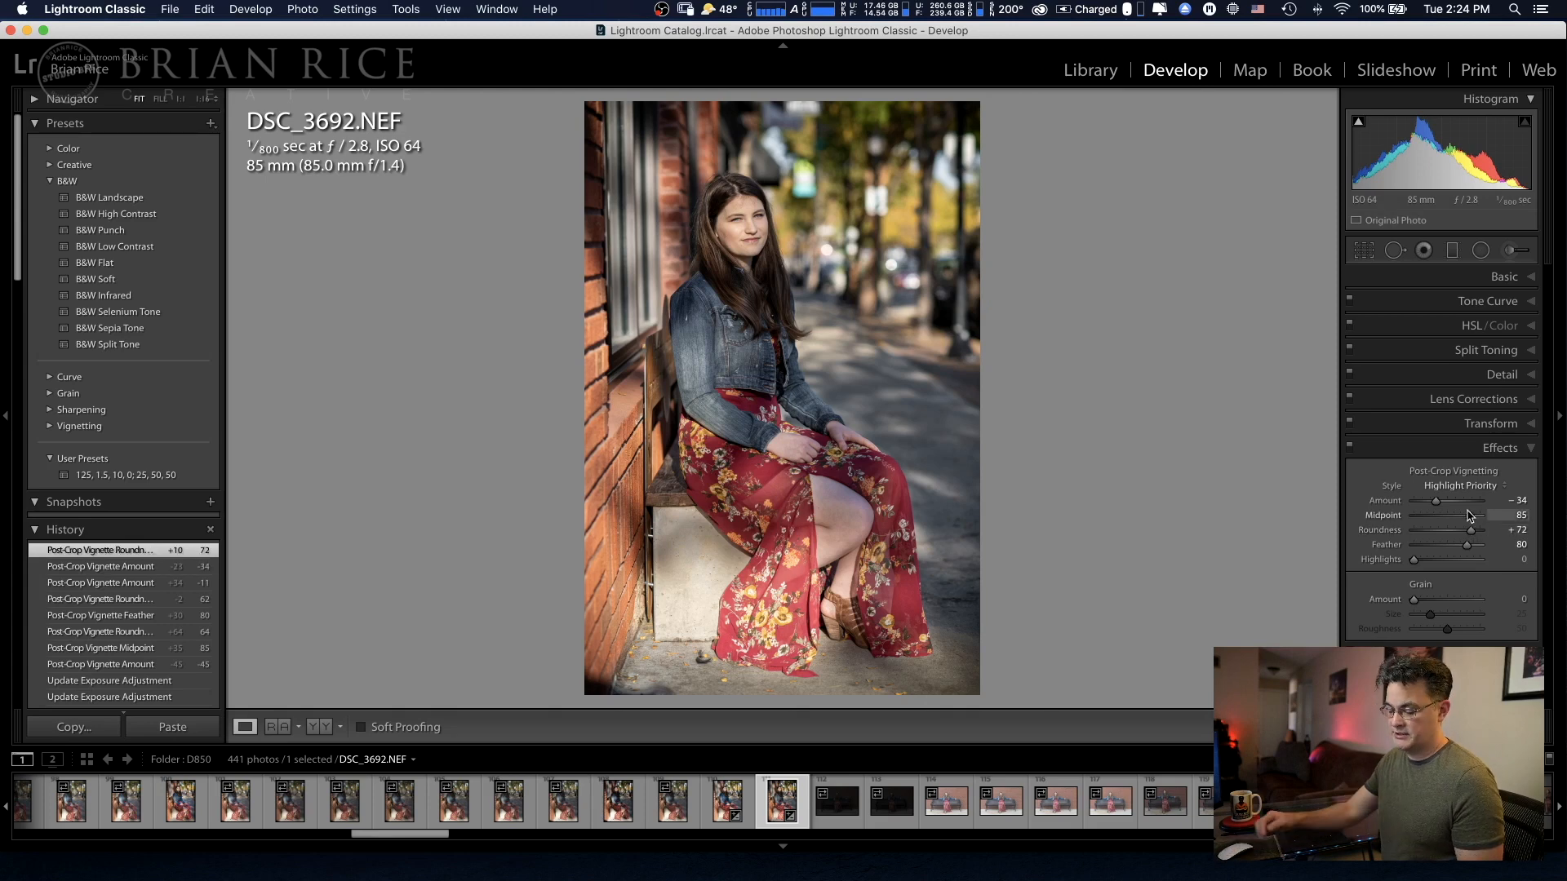
- Compare the edited portrait with its before version, and check the vignette by switching the Effects adjustments off and on
key(backslash)
key(backslash)
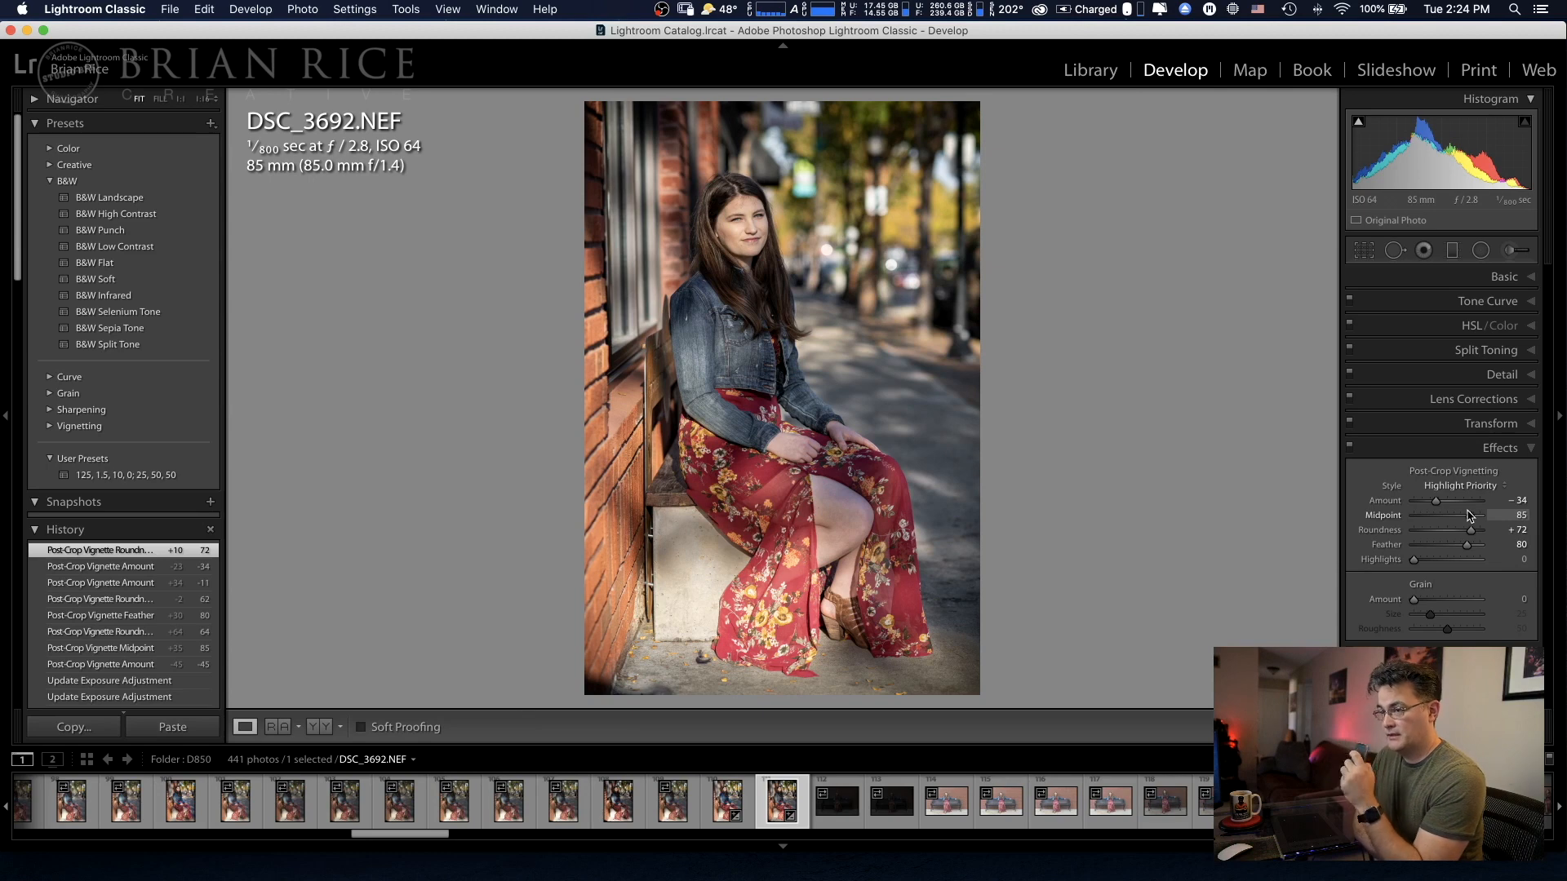
key(backslash)
key(backslash)
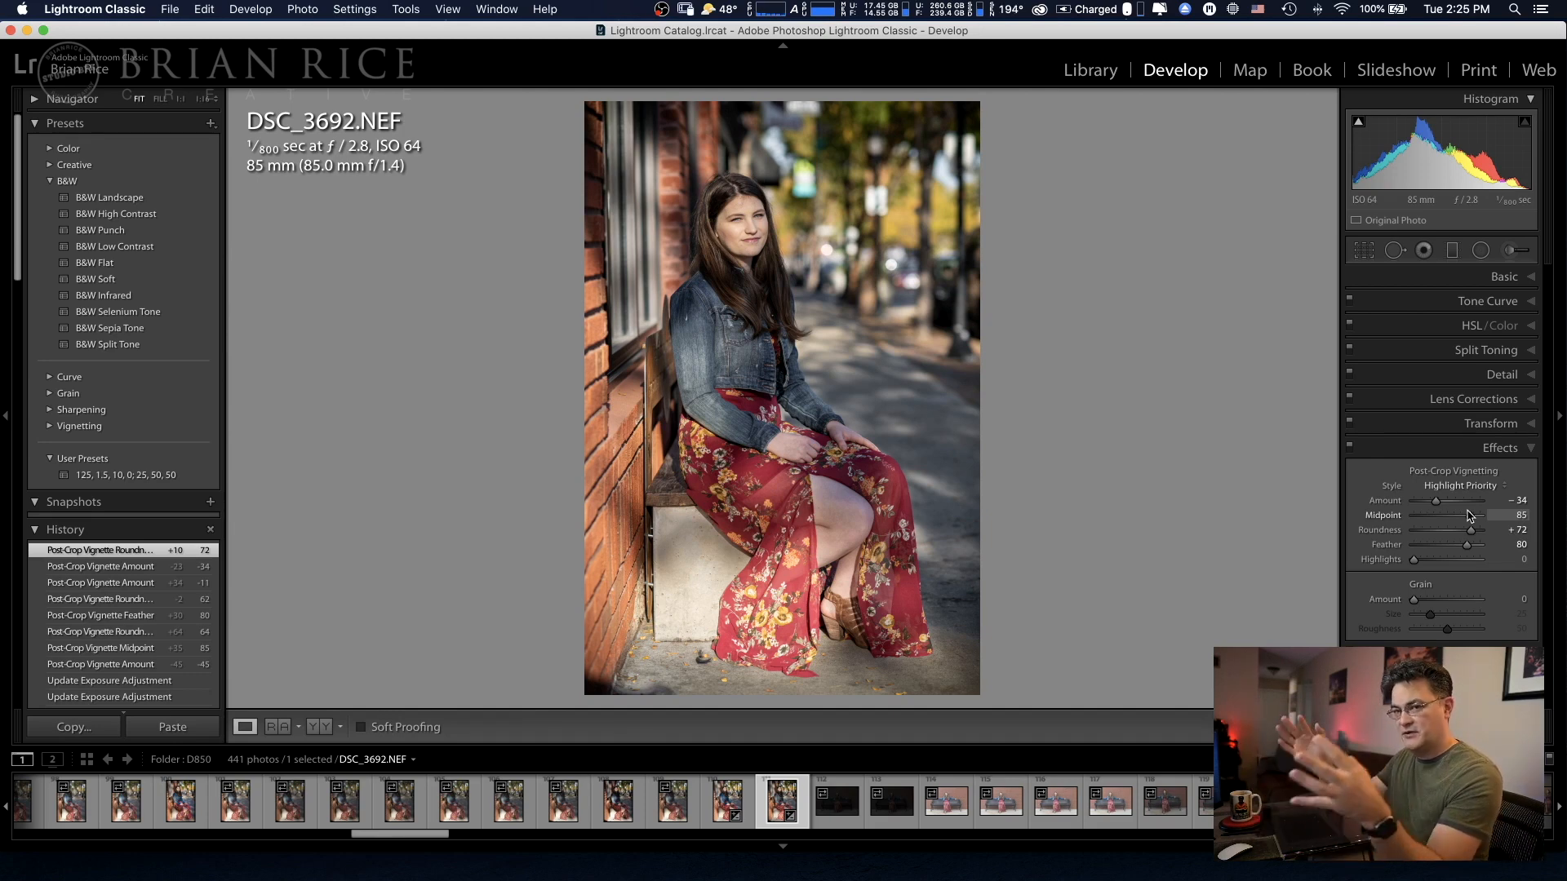
key(backslash)
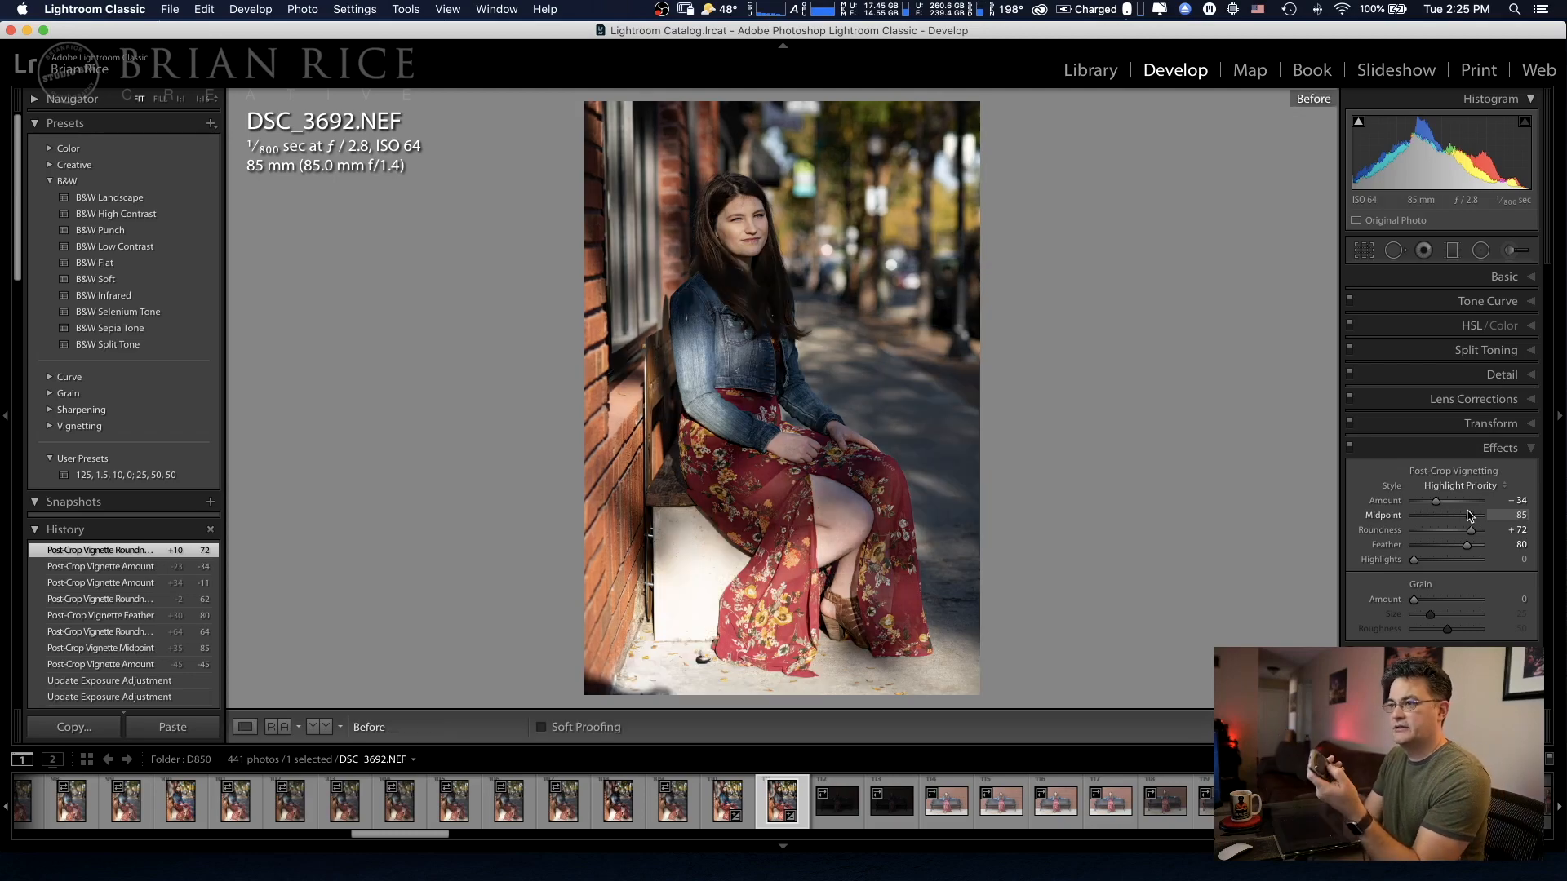
key(backslash)
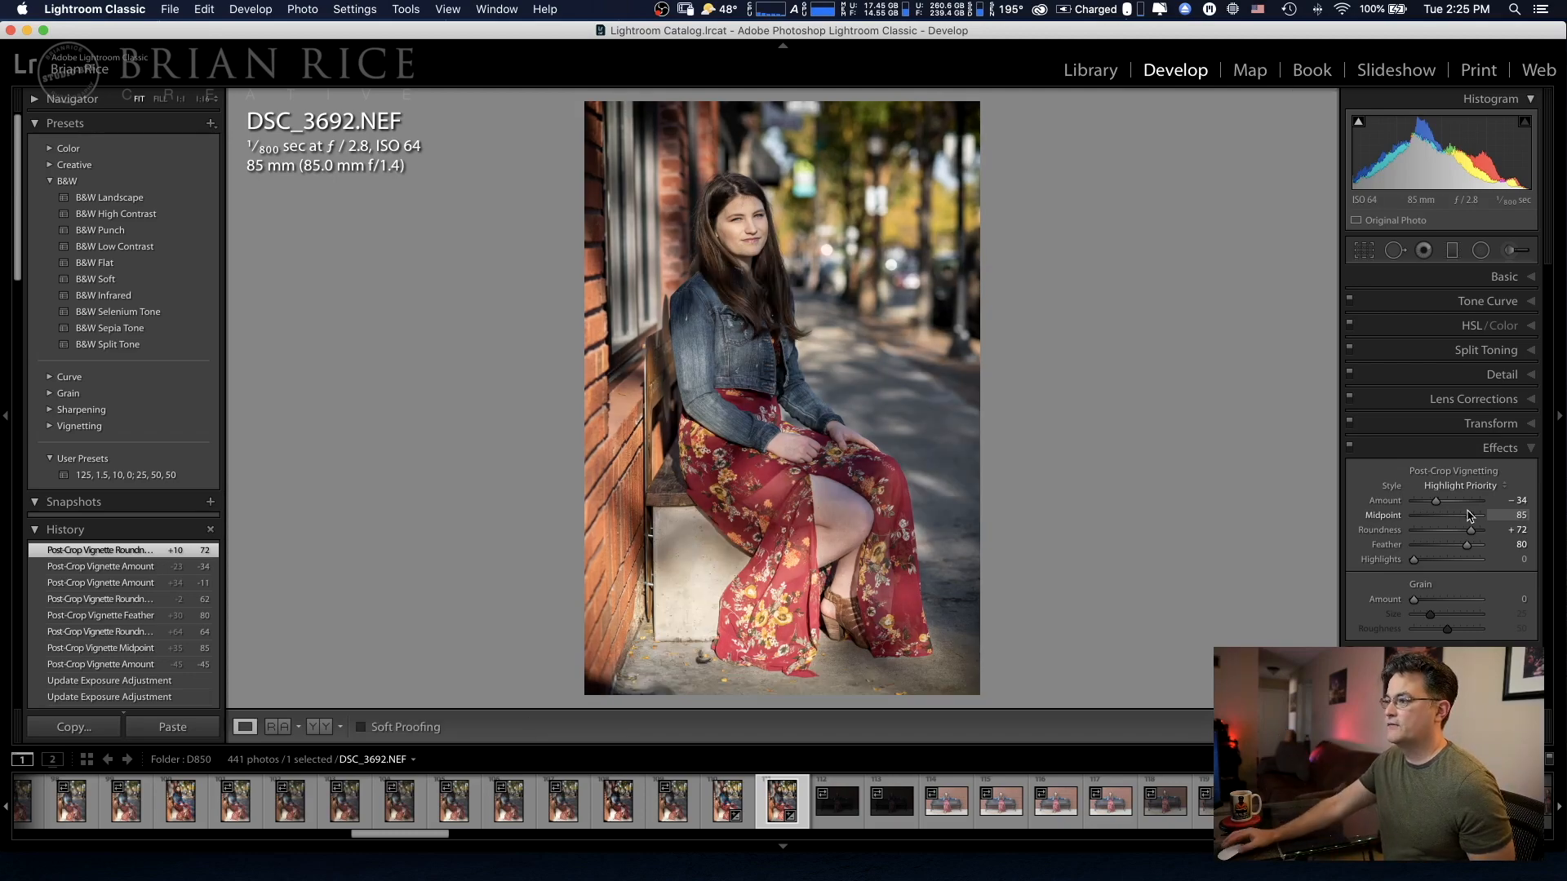
click(1350, 449)
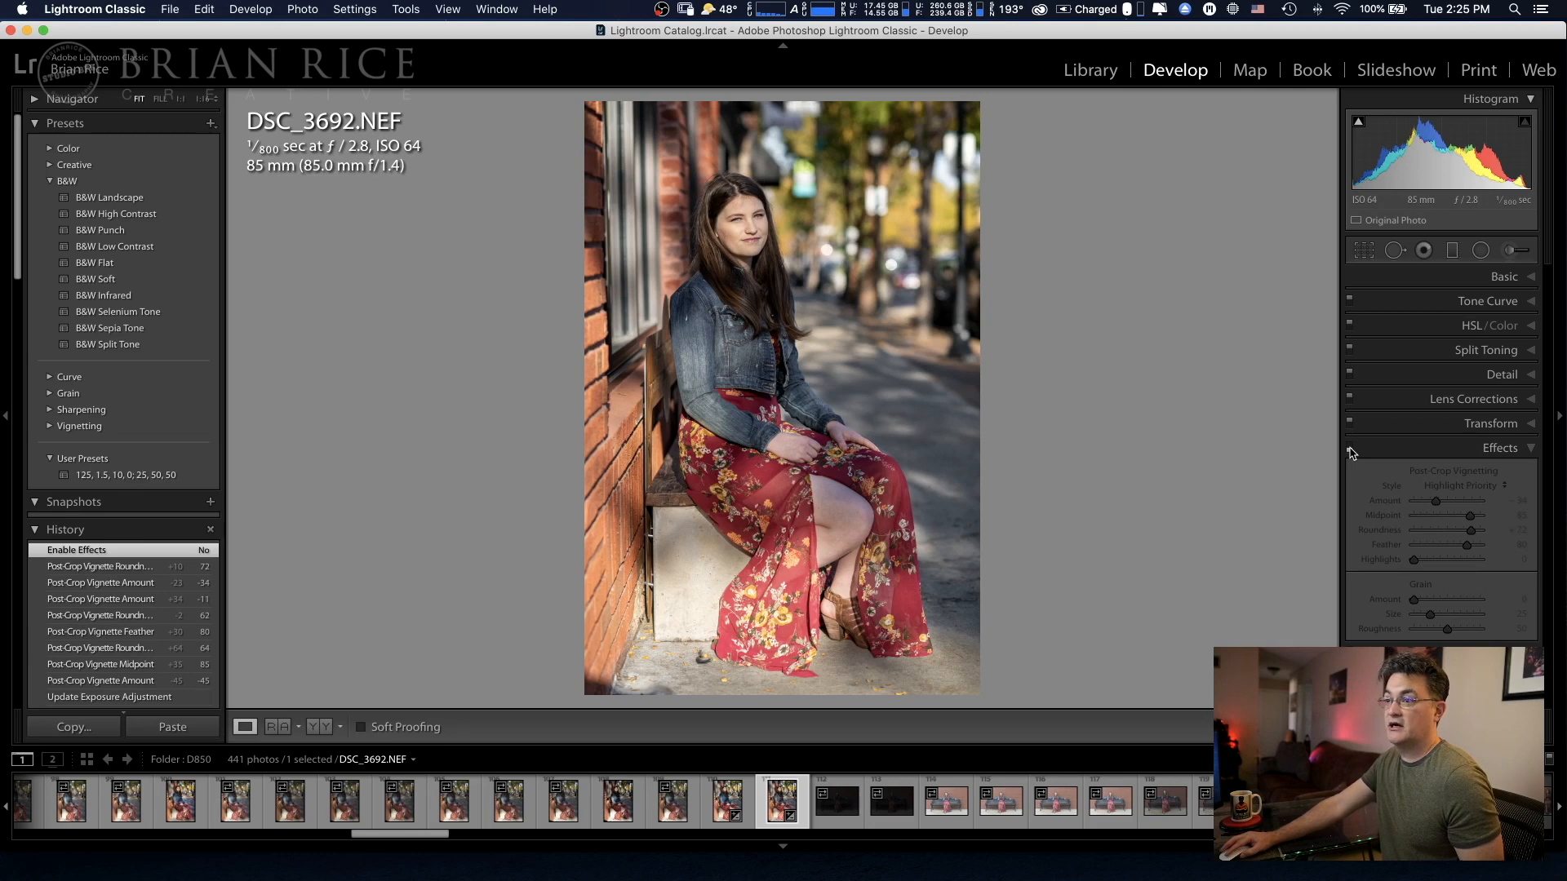
click(1349, 448)
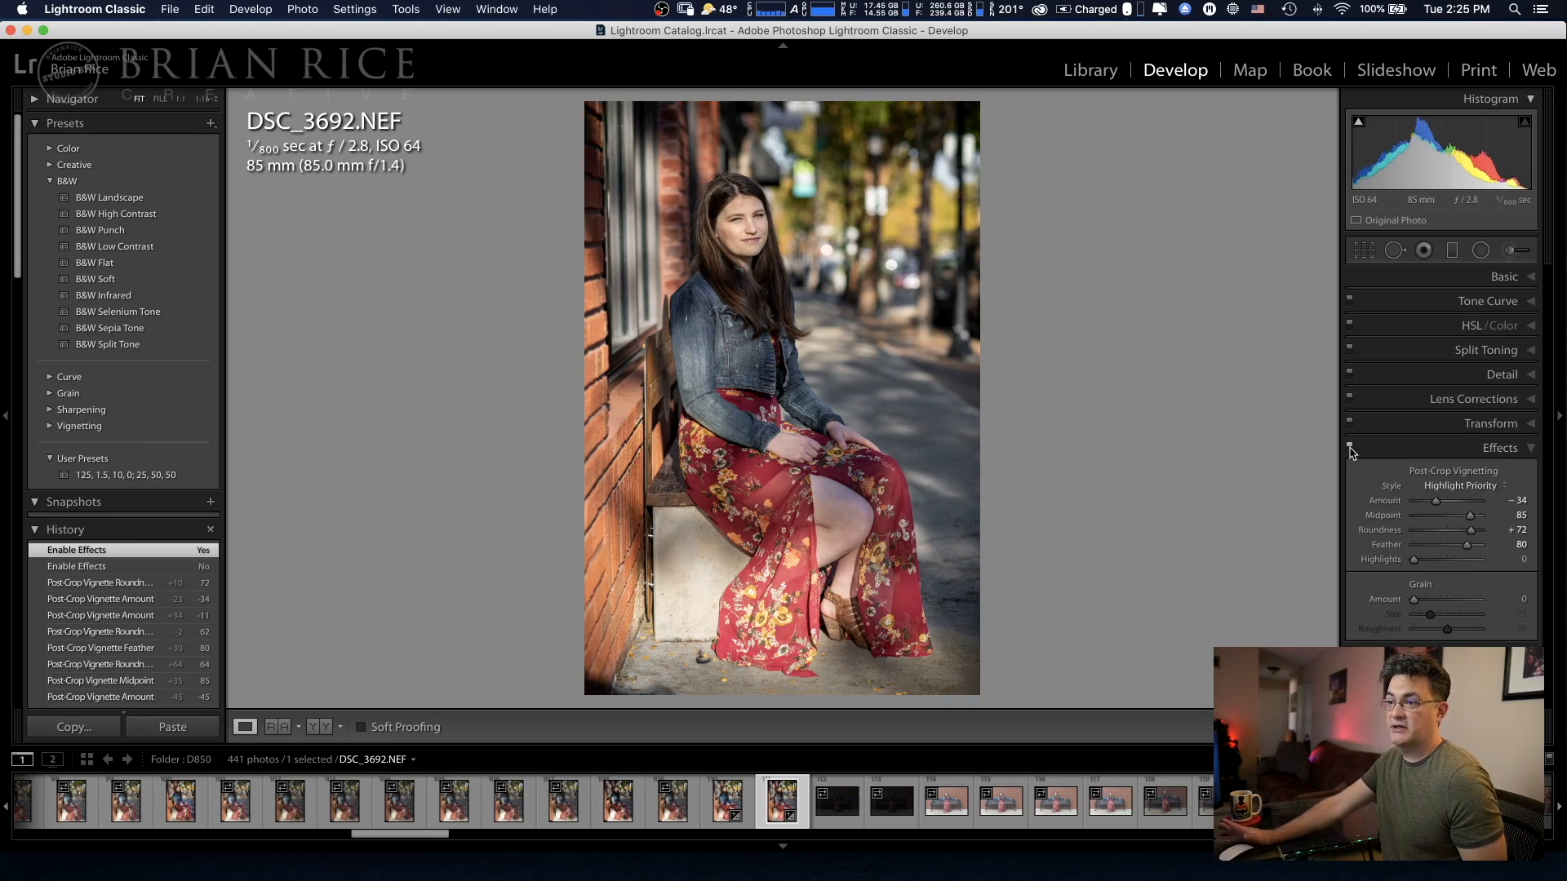
click(1349, 448)
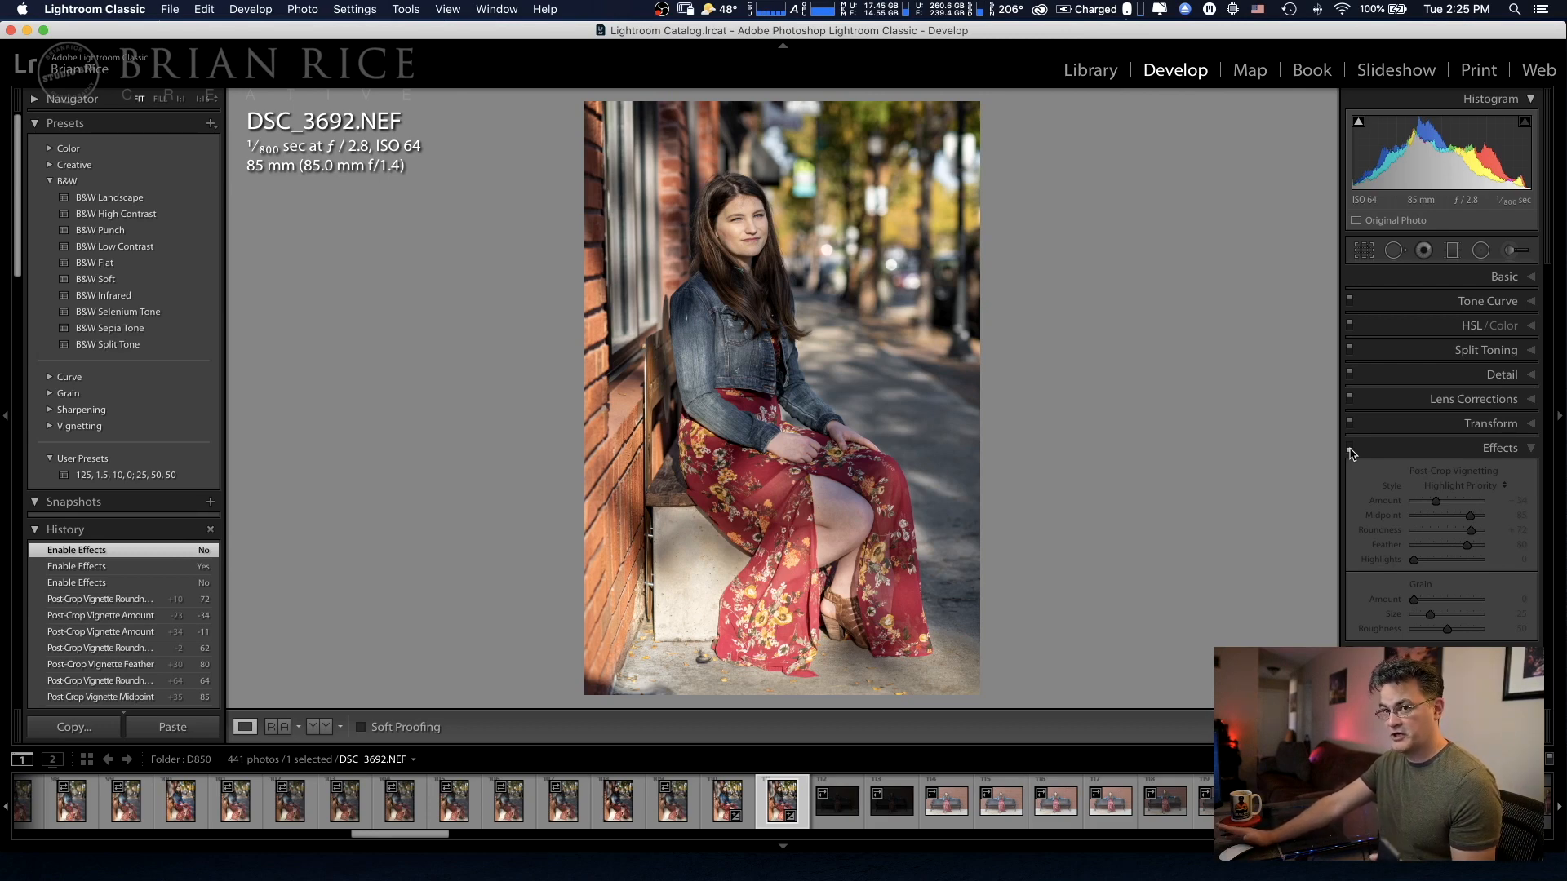
click(1349, 449)
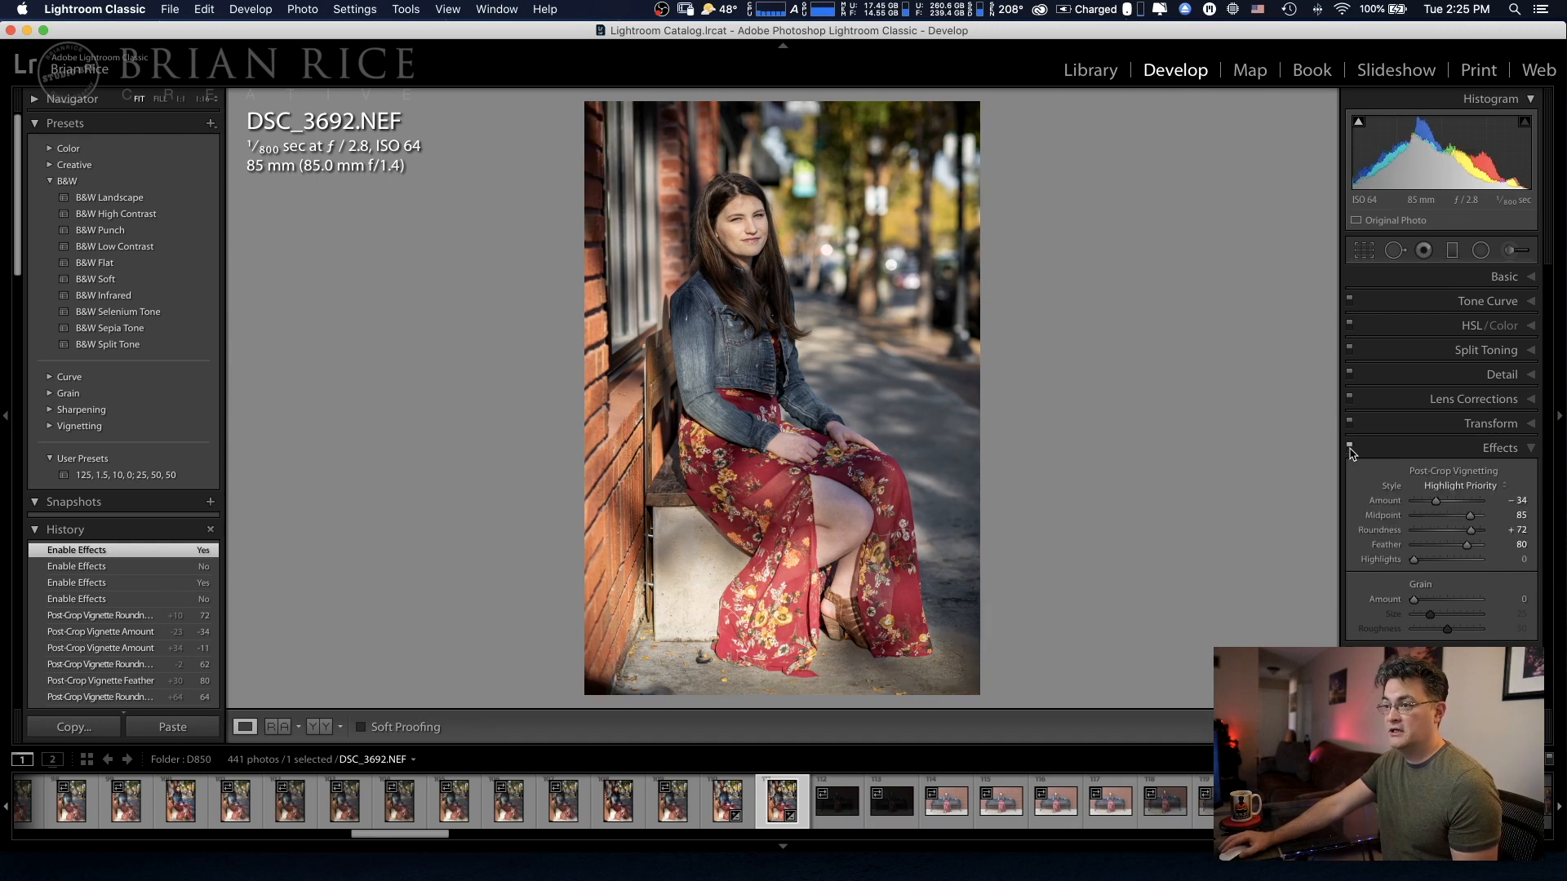